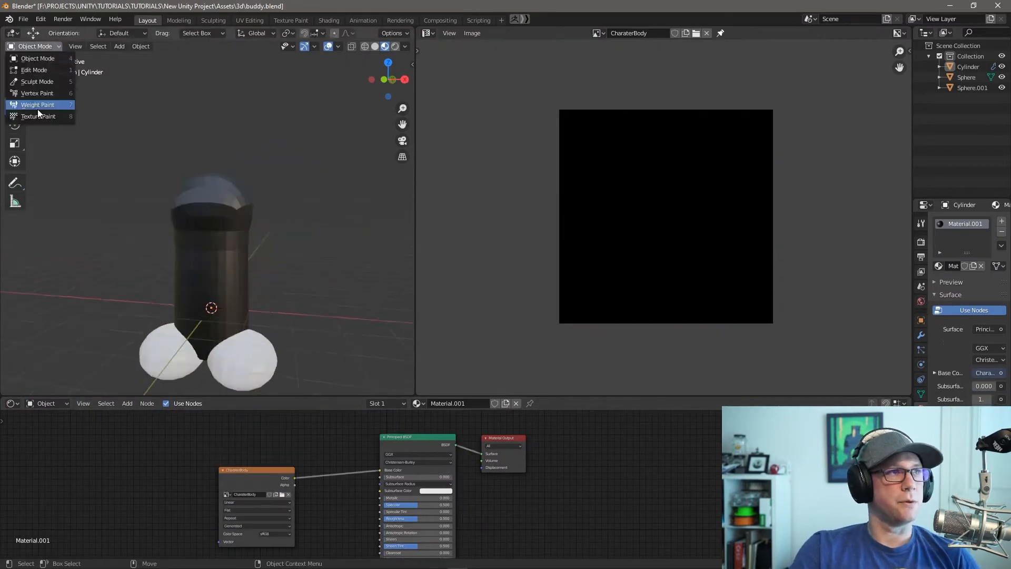
# Texture-paint the character's cylinder body with a skin tone, two eyes and a smile on the CharaterBody image
pyautogui.click(37, 109)
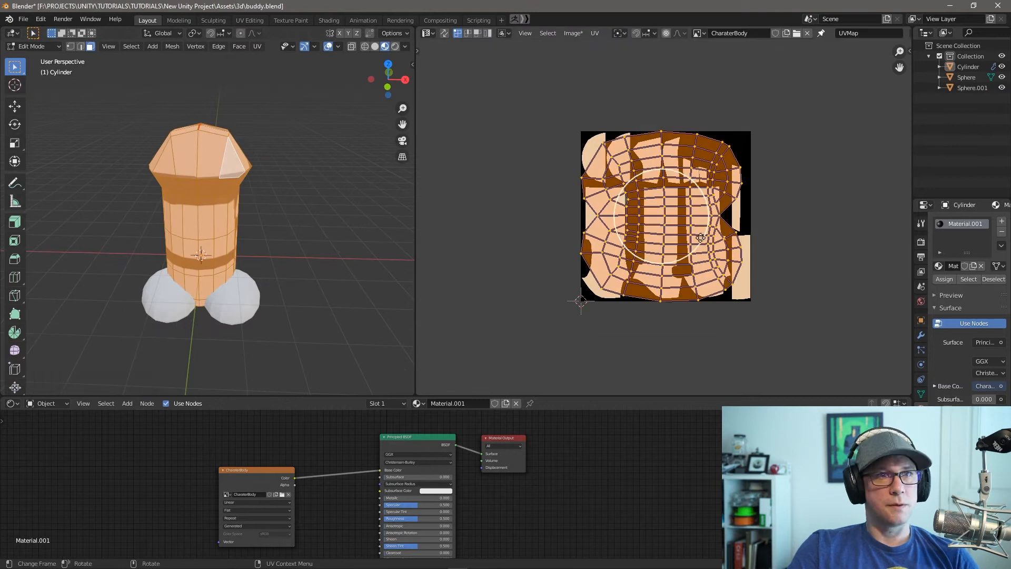
pyautogui.click(31, 46)
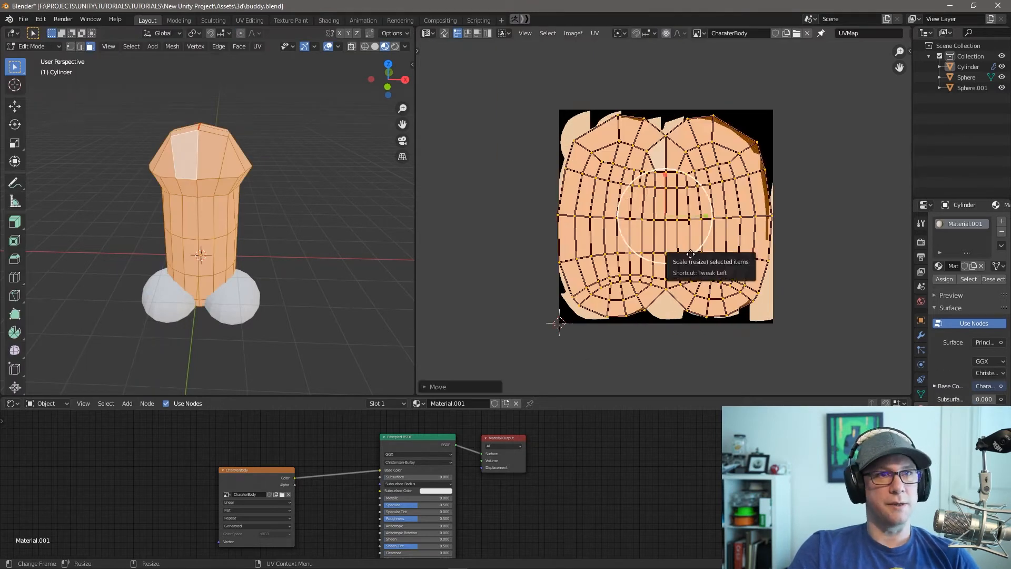
pyautogui.moveTo(154, 174); pyautogui.dragTo(229, 175)
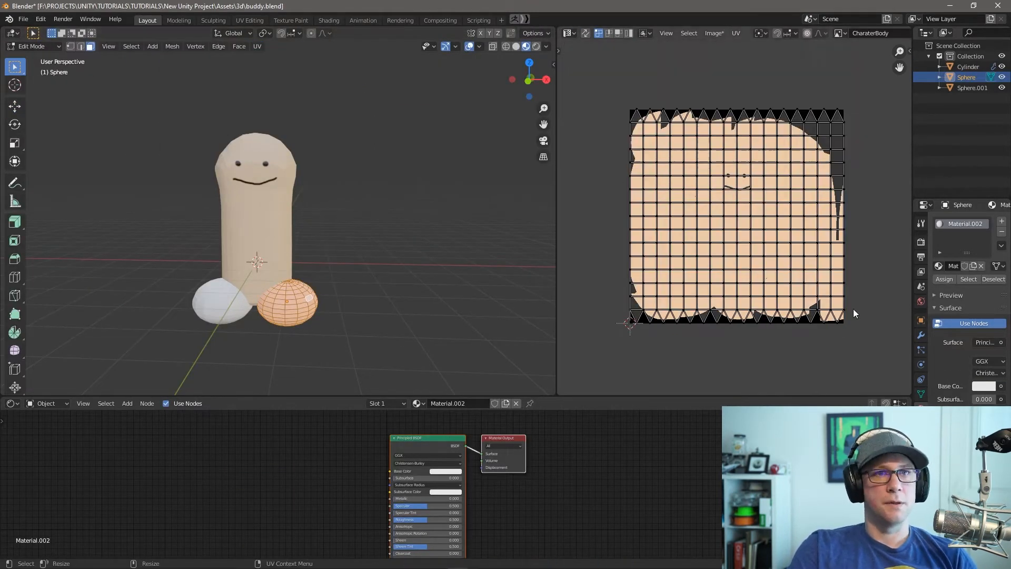
pyautogui.click(568, 33)
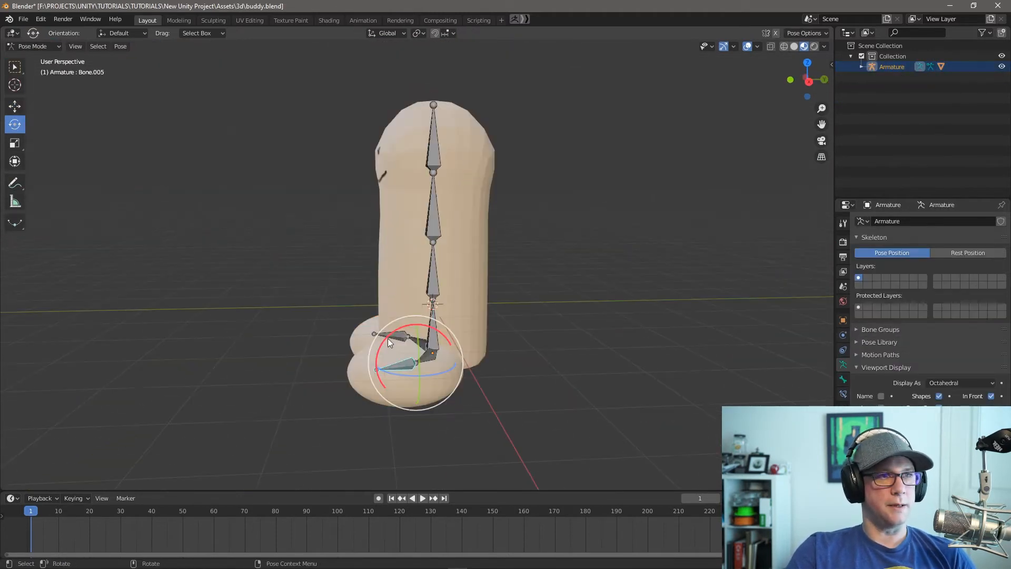
# Try rotating the foot bones to test how the feet deform, and undo the rotation
pyautogui.moveTo(388, 338); pyautogui.dragTo(395, 334)
pyautogui.hotkey('ctrl', 'z')
pyautogui.moveTo(281, 376); pyautogui.dragTo(514, 369, button='middle')
pyautogui.click(434, 401)
pyautogui.moveTo(432, 374); pyautogui.dragTo(490, 354)
pyautogui.moveTo(489, 354); pyautogui.dragTo(432, 329, button='middle')
# Try rotating the upper and middle body bones to test how the torso bends
pyautogui.click(444, 232)
pyautogui.moveTo(444, 232); pyautogui.dragTo(504, 229, button='middle')
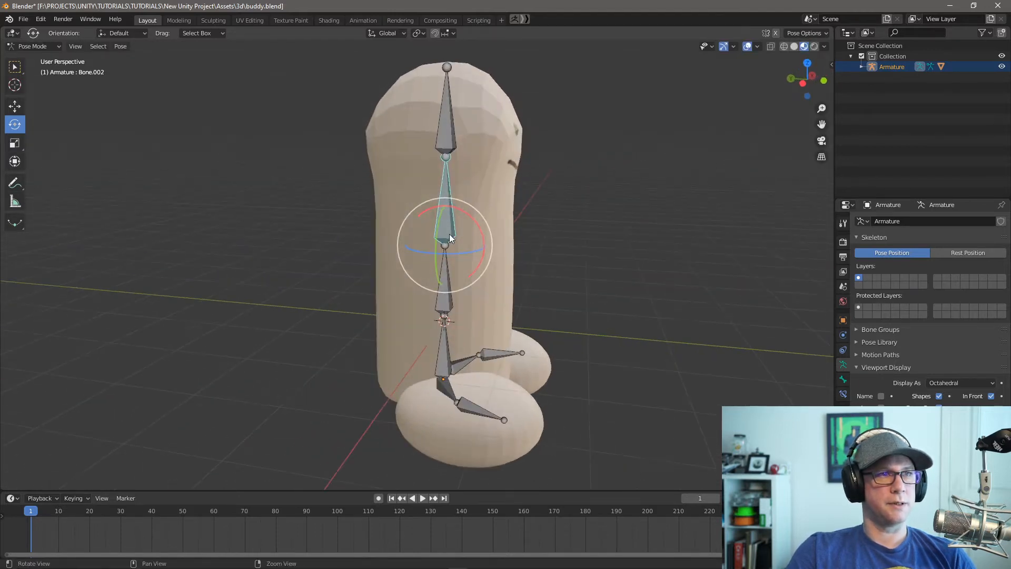
pyautogui.moveTo(474, 220)
pyautogui.mouseDown()
pyautogui.moveTo(482, 229)
pyautogui.moveTo(465, 231)
pyautogui.mouseUp()
pyautogui.click(448, 276)
pyautogui.moveTo(471, 286)
pyautogui.mouseDown()
pyautogui.moveTo(480, 294)
pyautogui.moveTo(468, 287)
pyautogui.mouseUp()
pyautogui.moveTo(630, 253); pyautogui.dragTo(554, 352, button='middle')
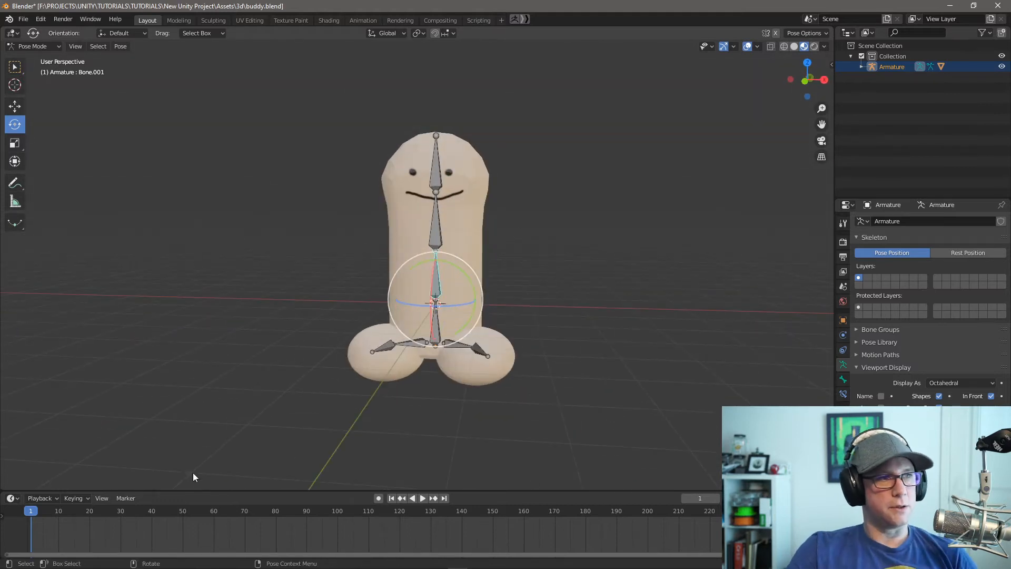
# Select all of the armature's bones and insert LocRot keyframes for the standing pose
pyautogui.moveTo(311, 411); pyautogui.dragTo(626, 190)
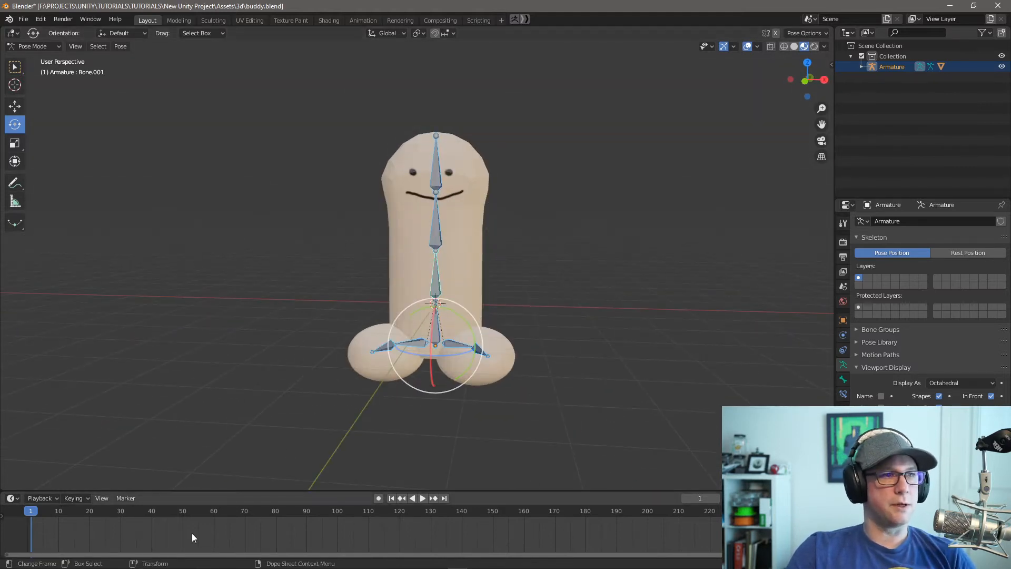
pyautogui.click(42, 497)
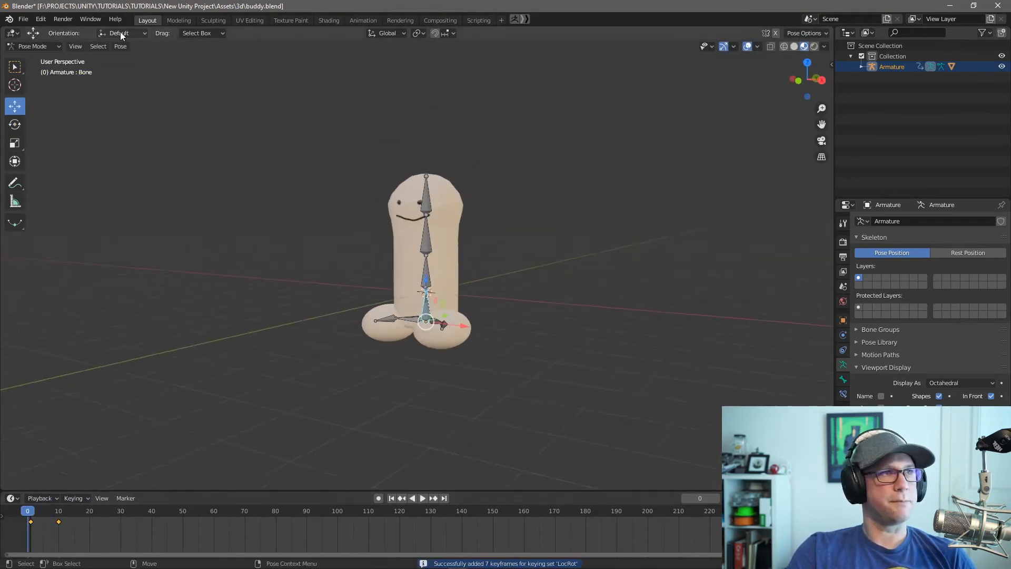
# Add a plane and scale it up as a ground surface beneath the character
pyautogui.hotkey('shift', 'a')
pyautogui.click(441, 310)
pyautogui.press('s')
pyautogui.click(623, 339)
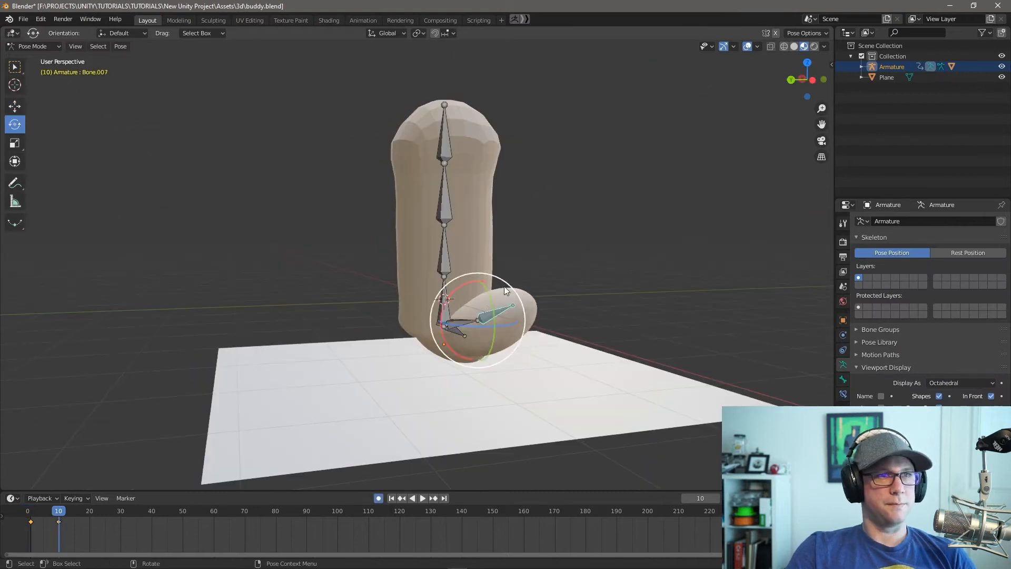
# Pose the character's walk cycle on the timeline at frames 10, 20 and 30 with auto-keying on
pyautogui.click(59, 514)
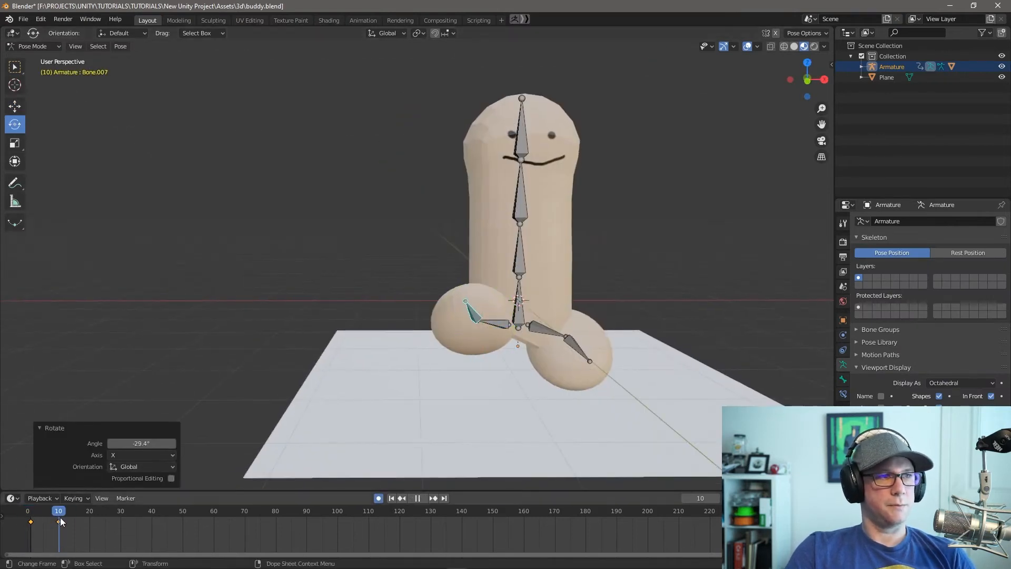
pyautogui.click(89, 513)
pyautogui.click(121, 511)
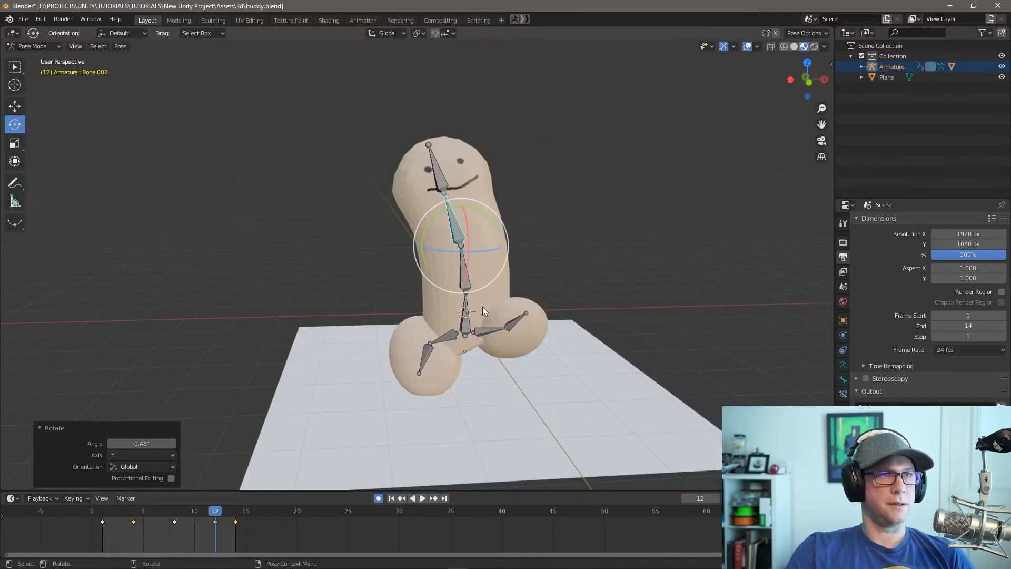
# Play back the walk animation and check the character's motion from another angle
pyautogui.press('space')
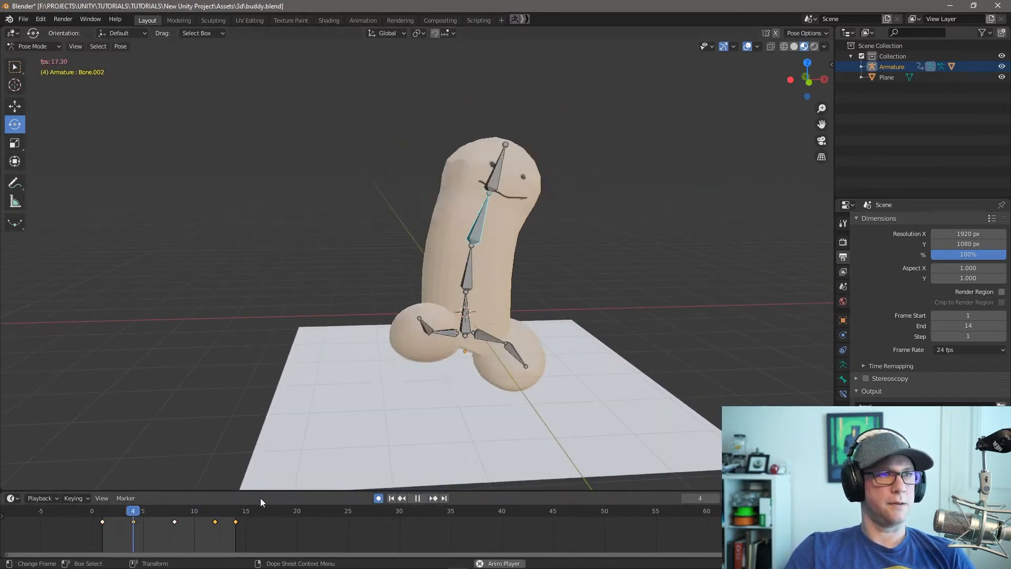
pyautogui.moveTo(569, 284); pyautogui.dragTo(614, 244, button='middle')
pyautogui.press('space')
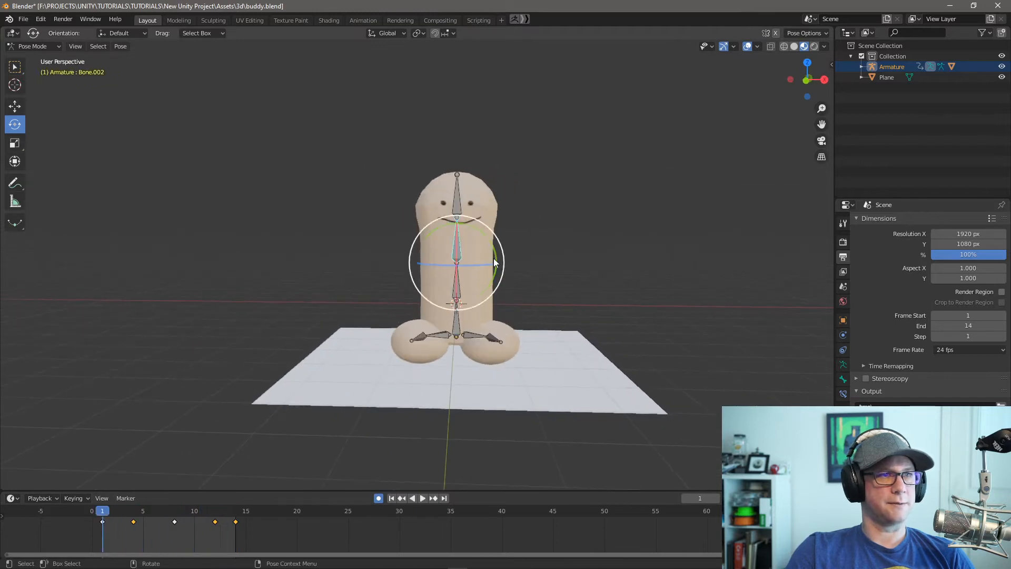
# Leave Pose Mode and delete the ground plane from the scene
pyautogui.hotkey('ctrl', 'Tab')
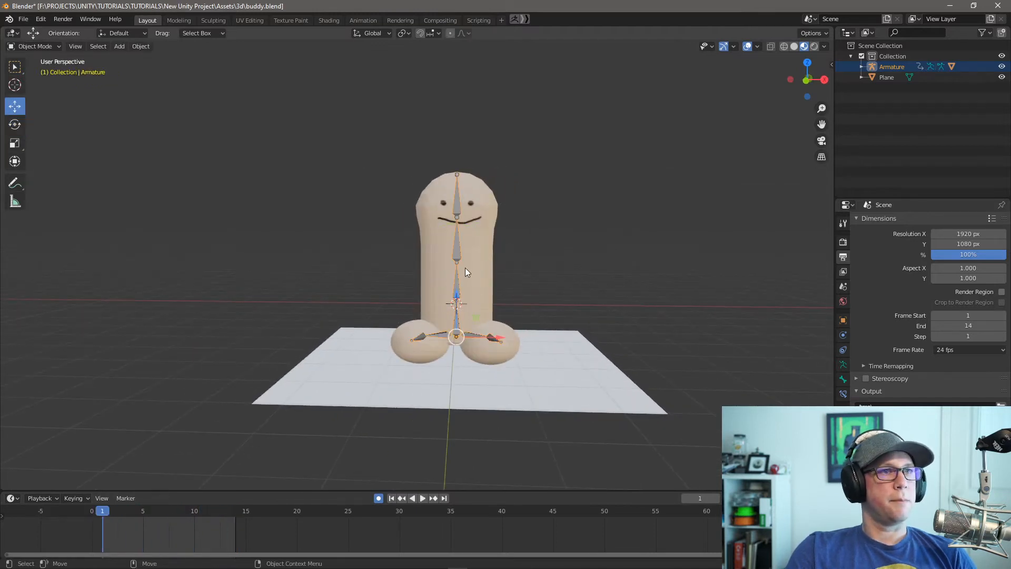
pyautogui.click(436, 201)
pyautogui.click(141, 46)
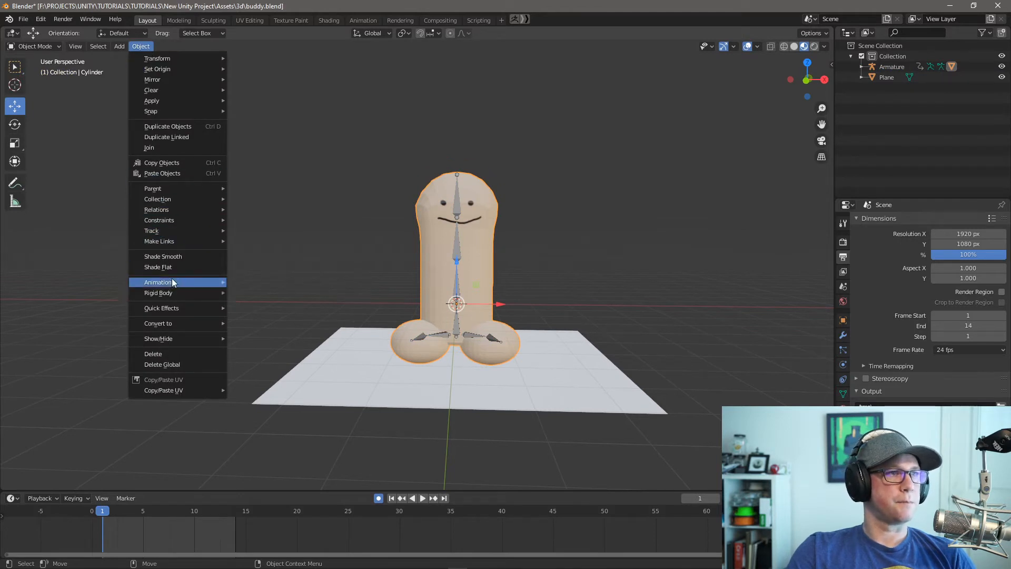
pyautogui.click(329, 376)
pyautogui.press('Delete')
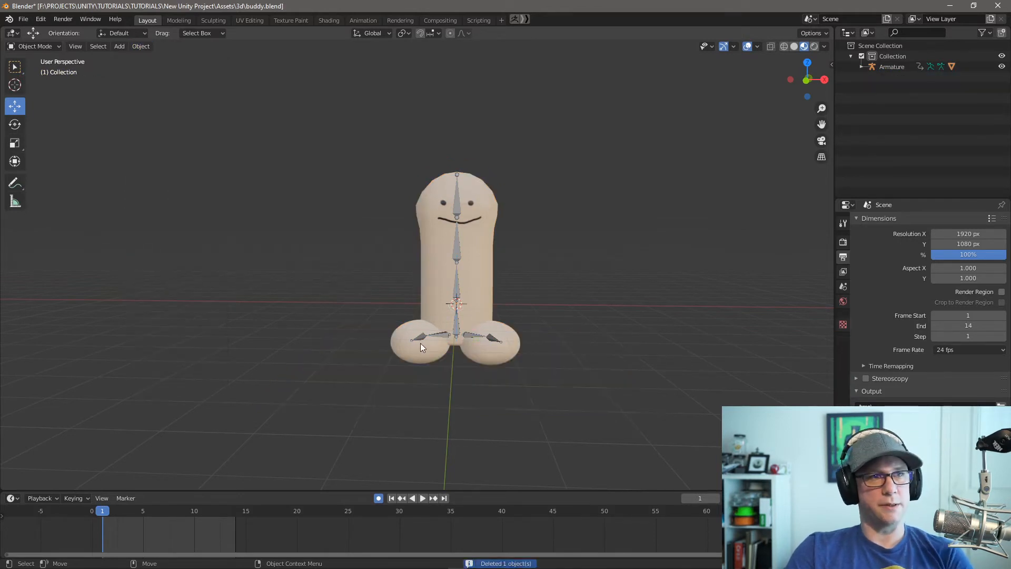
# Save the file over buddy.blend in the Unity project's Assets\3d folder
pyautogui.scroll(-3, 566, 285)
pyautogui.moveTo(565, 284); pyautogui.dragTo(505, 221, button='middle')
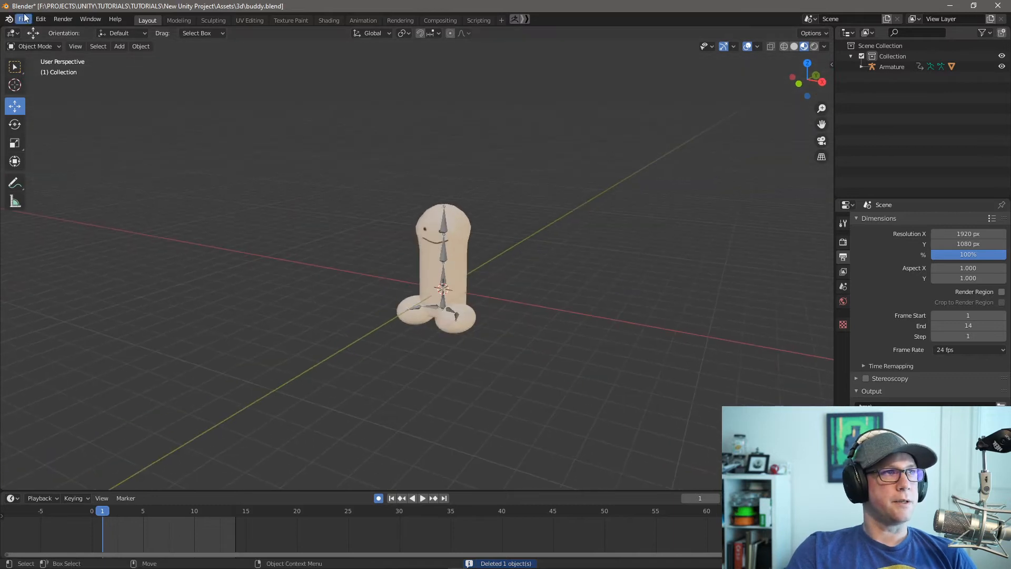
pyautogui.click(23, 19)
pyautogui.click(37, 99)
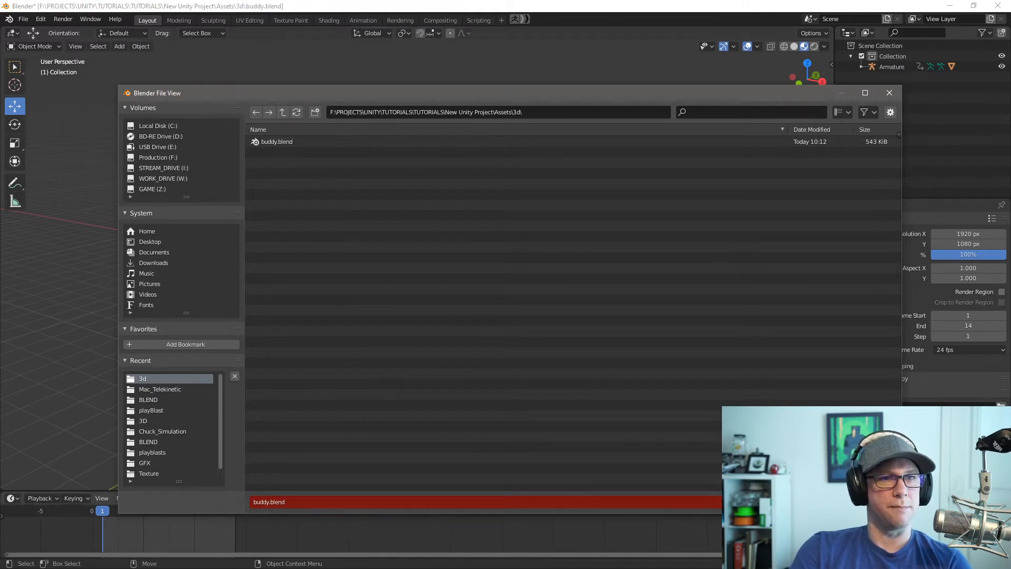
pyautogui.press('Return')
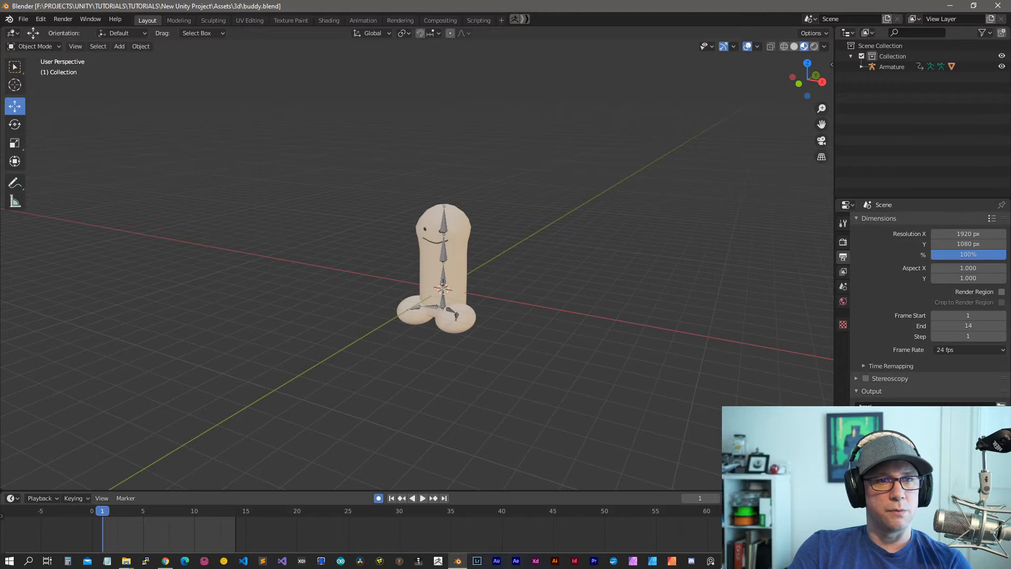
# Switch to Unity and add the buddy model from the 3d assets folder to the SampleScene hierarchy
pyautogui.hotkey('alt', 'Tab')
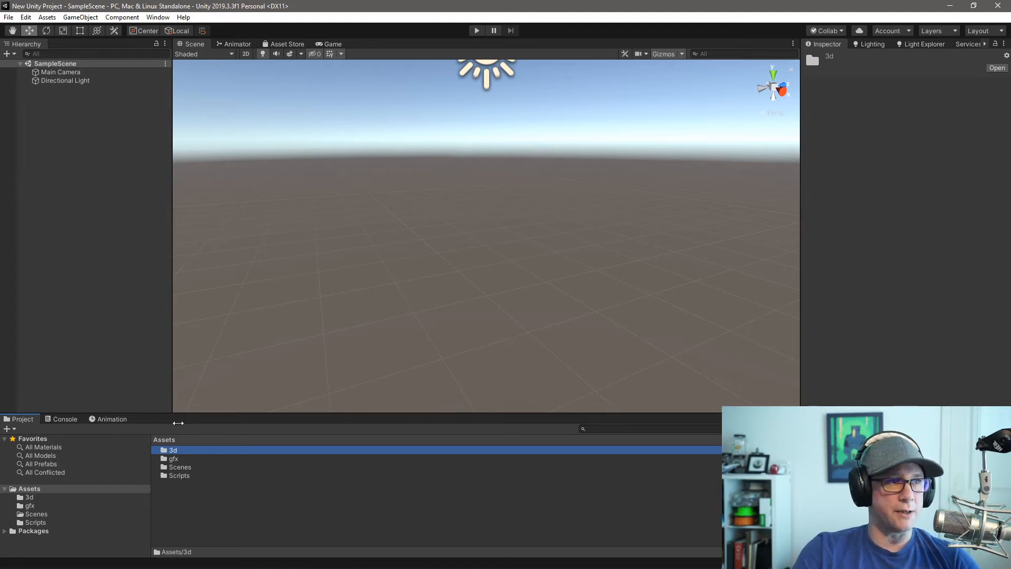
pyautogui.doubleClick(167, 451)
pyautogui.moveTo(167, 450); pyautogui.dragTo(141, 267)
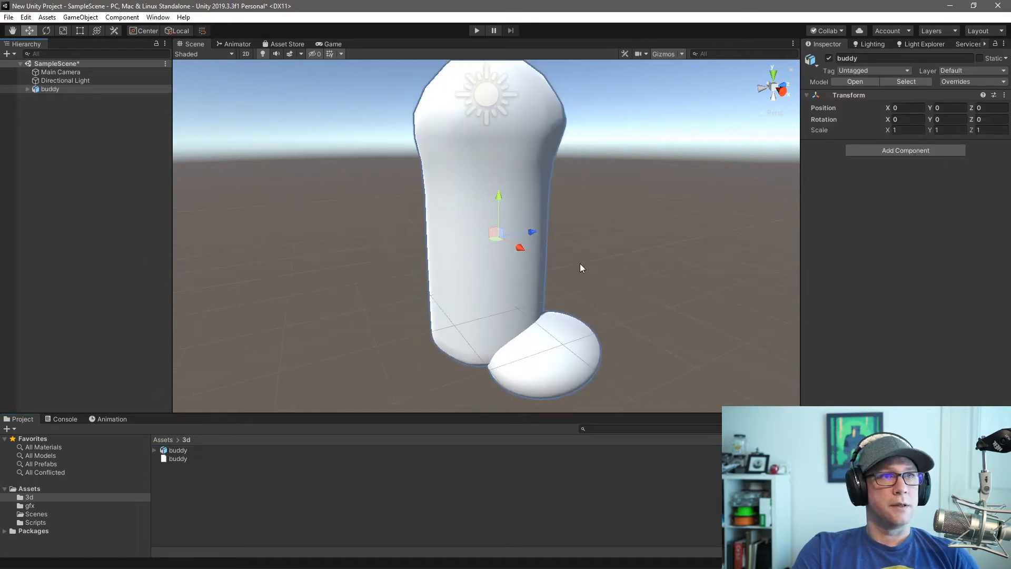
# Select buddy's Cylinder mesh in the scene and examine the texture maps of its body material
pyautogui.scroll(-5, 579, 263)
pyautogui.keyDown('alt'); pyautogui.moveTo(654, 174); pyautogui.dragTo(484, 204); pyautogui.keyUp('alt')
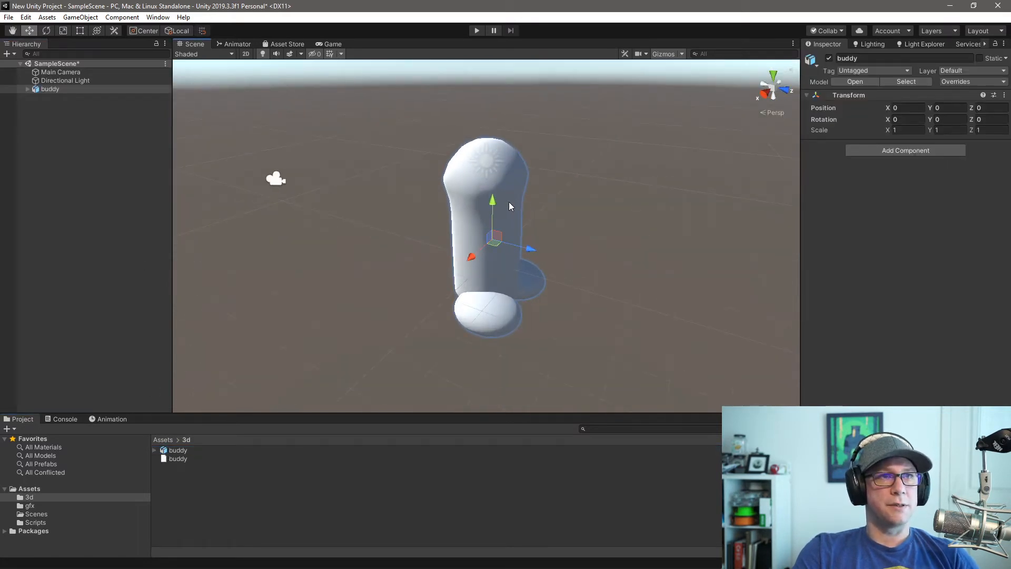
pyautogui.click(509, 206)
pyautogui.keyDown('alt'); pyautogui.moveTo(579, 276); pyautogui.dragTo(681, 255); pyautogui.keyUp('alt')
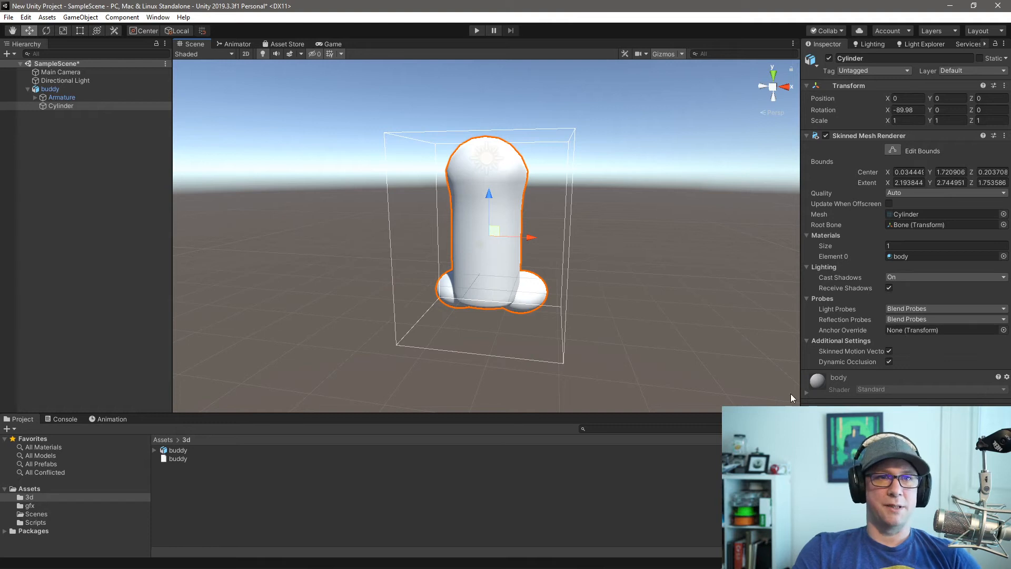
pyautogui.click(806, 393)
pyautogui.scroll(-3, 851, 370)
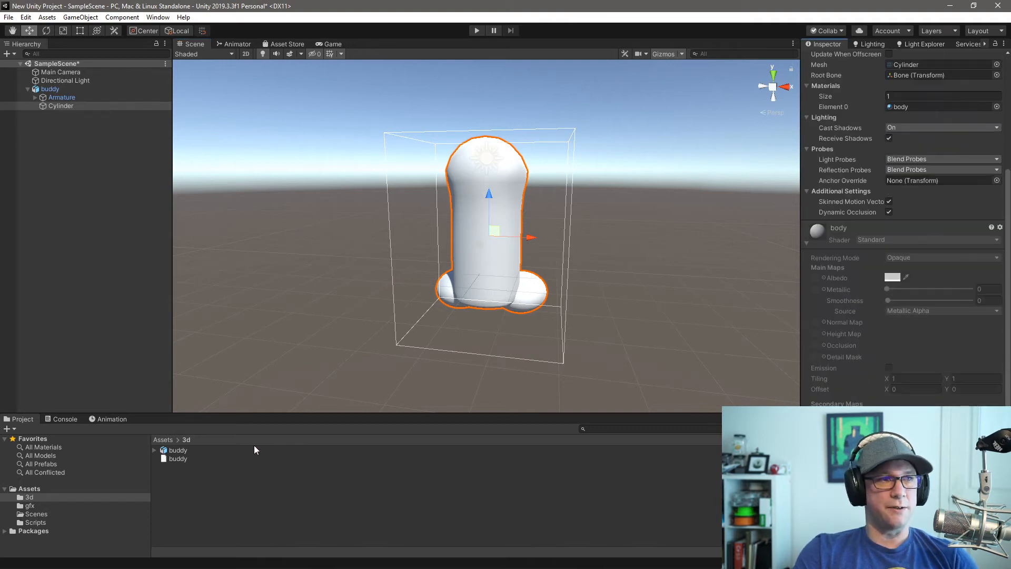
# Switch back to Blender and select the character's Cylinder mesh
pyautogui.moveTo(634, 563)
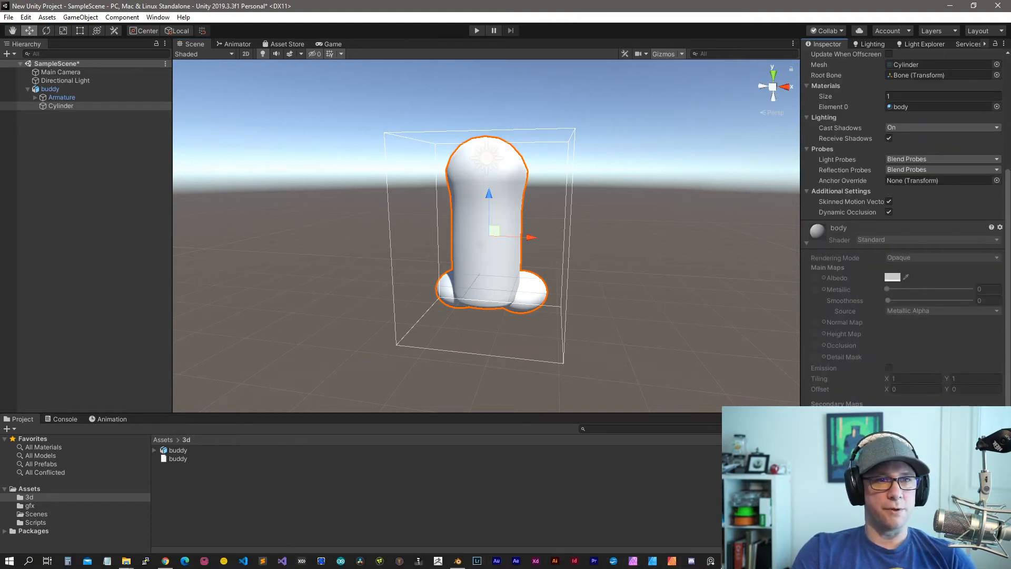
pyautogui.click(458, 561)
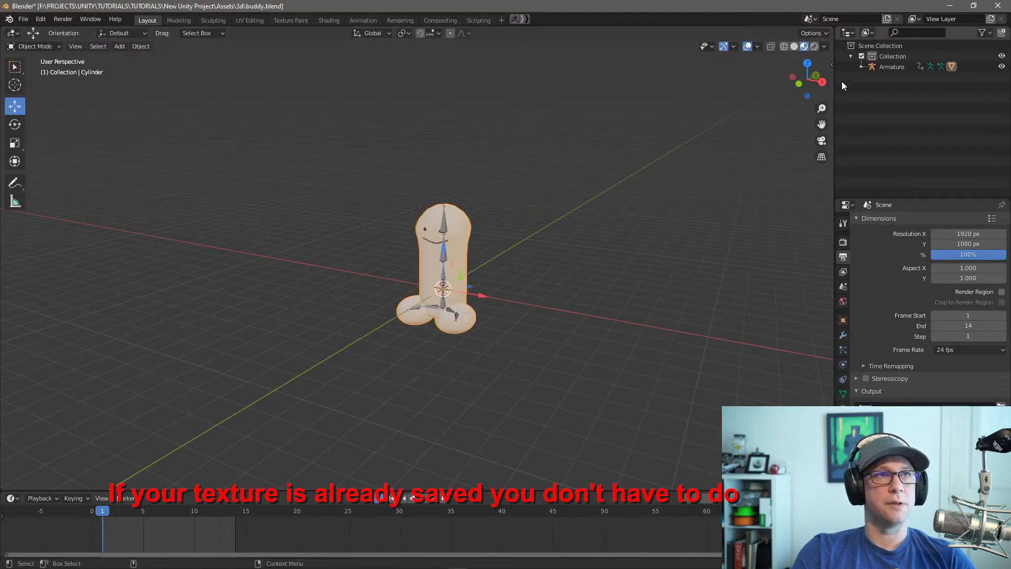
pyautogui.click(29, 47)
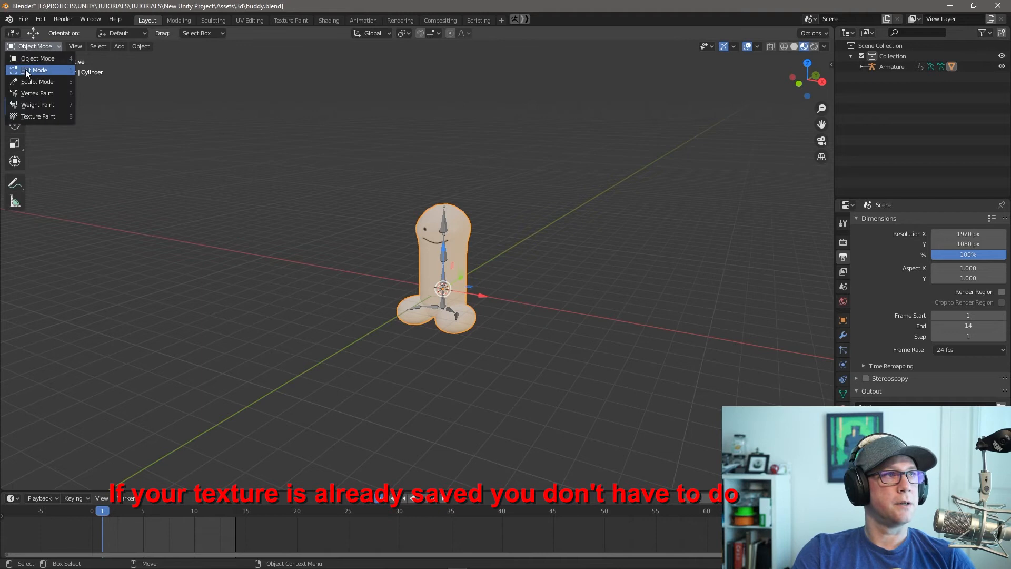
pyautogui.click(13, 34)
pyautogui.click(26, 96)
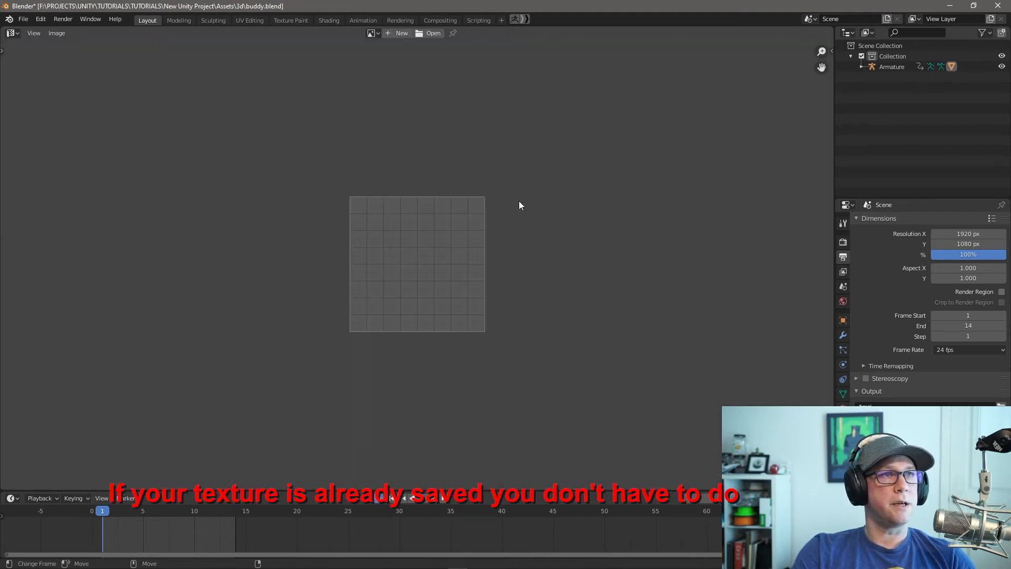
pyautogui.click(14, 34)
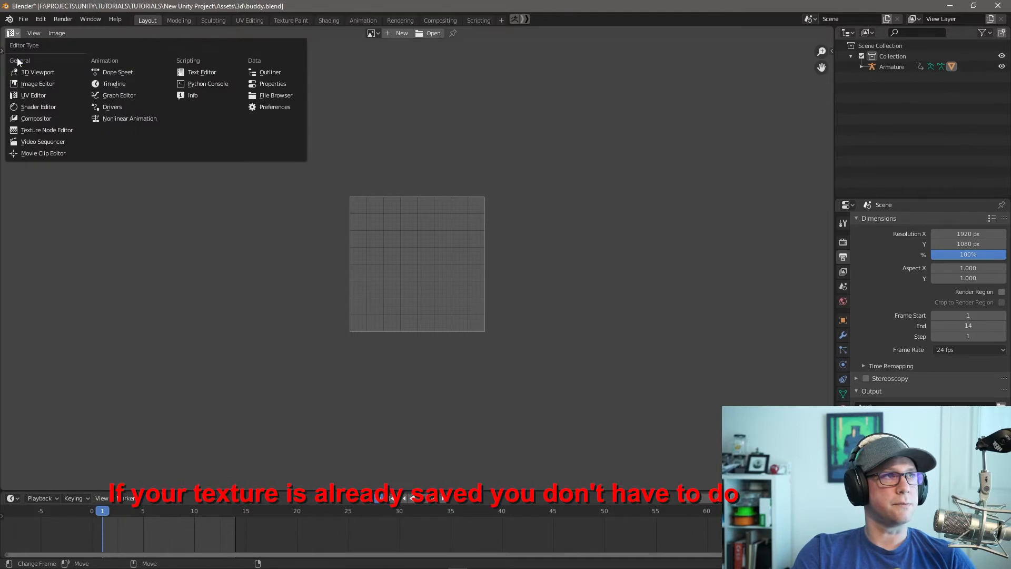
pyautogui.click(27, 68)
# Split the 3D viewport side by side with an Image Editor and enlarge the timeline area below
pyautogui.moveTo(828, 35); pyautogui.dragTo(441, 80)
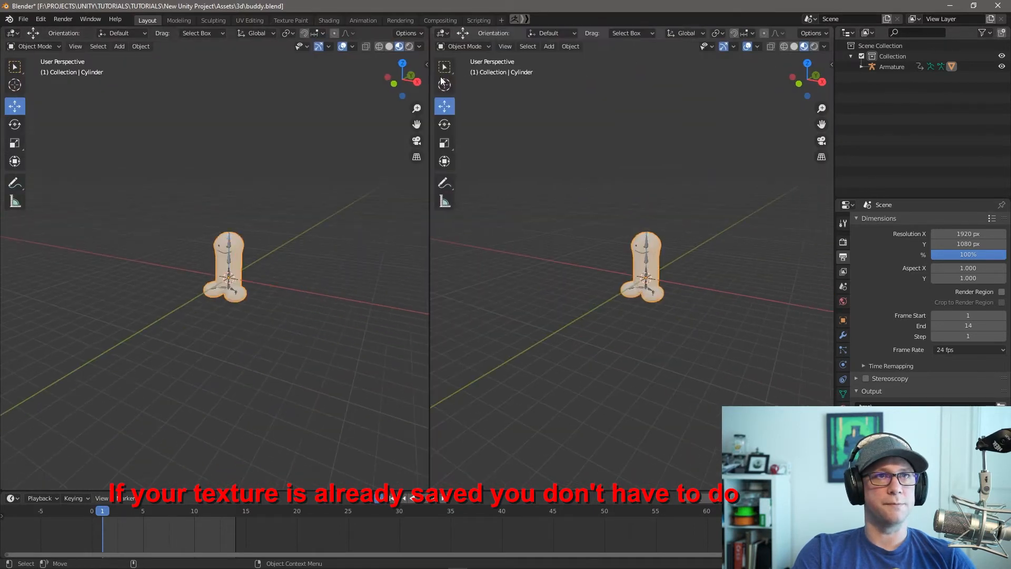
pyautogui.click(441, 33)
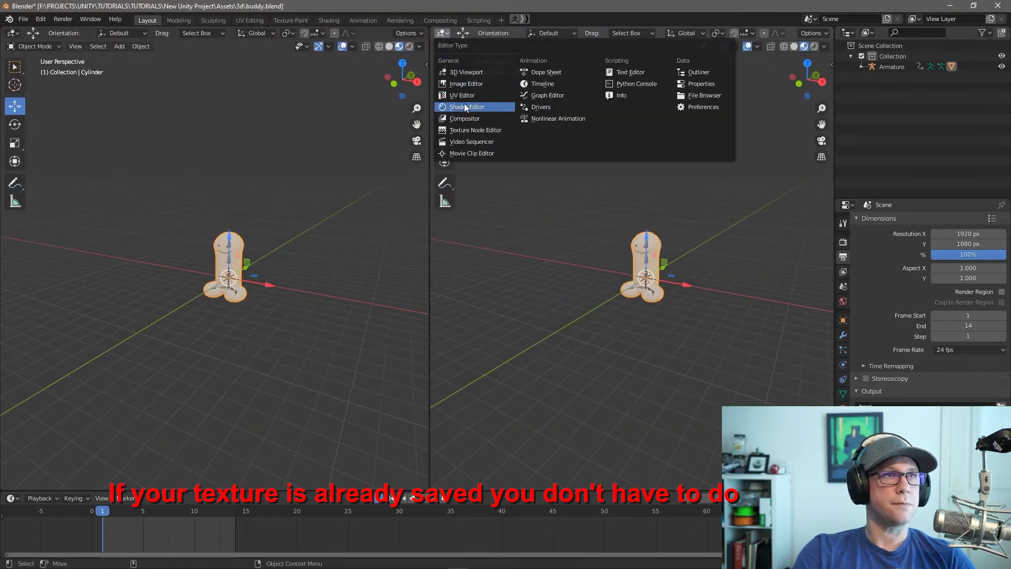
pyautogui.click(466, 83)
pyautogui.scroll(4, 239, 247)
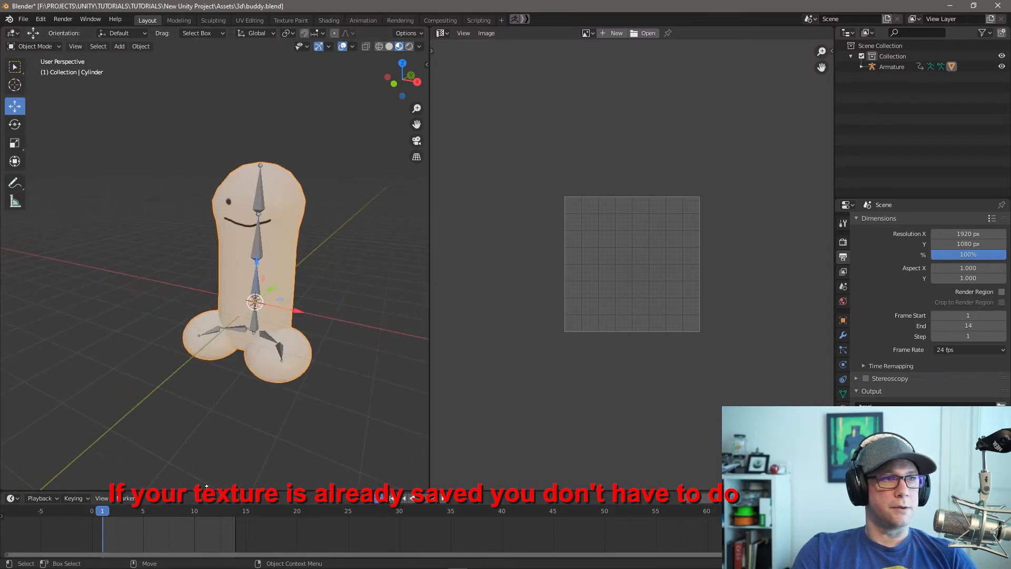
pyautogui.moveTo(206, 488); pyautogui.dragTo(221, 369)
# Display the CharaterBody texture in the Image Editor
pyautogui.click(588, 33)
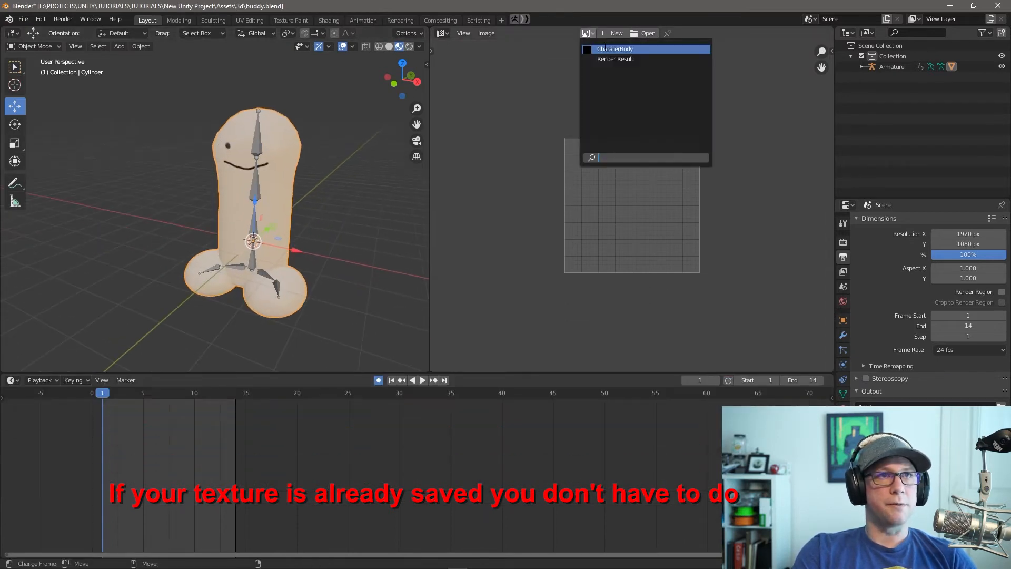
pyautogui.click(639, 48)
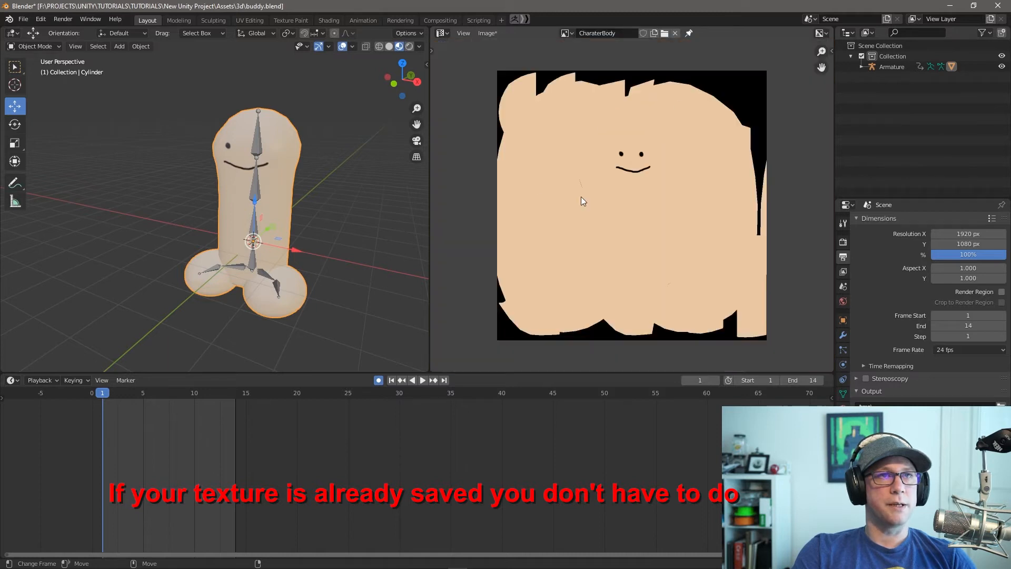
pyautogui.scroll(-2, 581, 197)
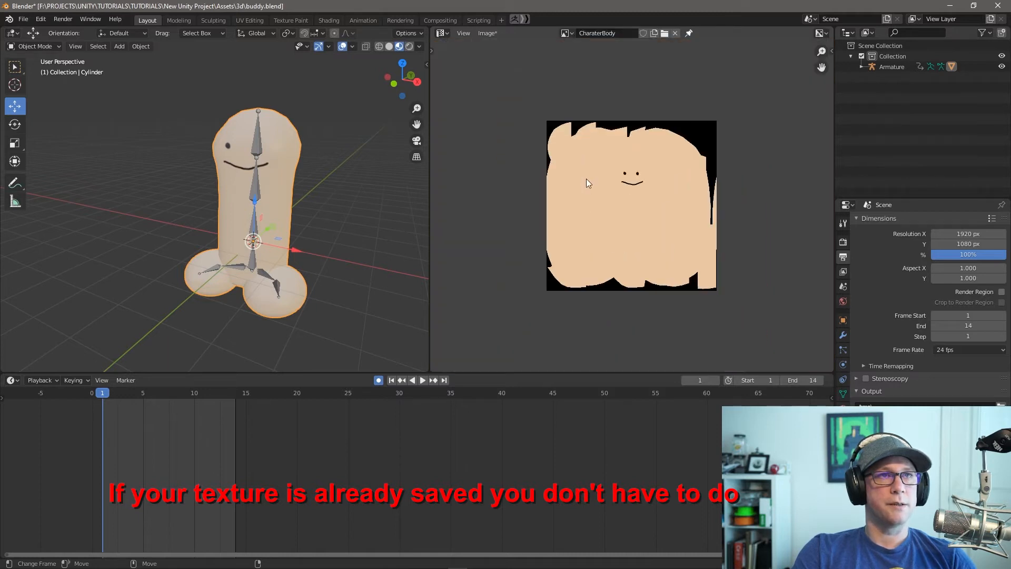
# Save the CharaterBody texture as a PNG in the project's Assets\3d folder, and save the buddy.blend file
pyautogui.click(488, 34)
pyautogui.click(521, 128)
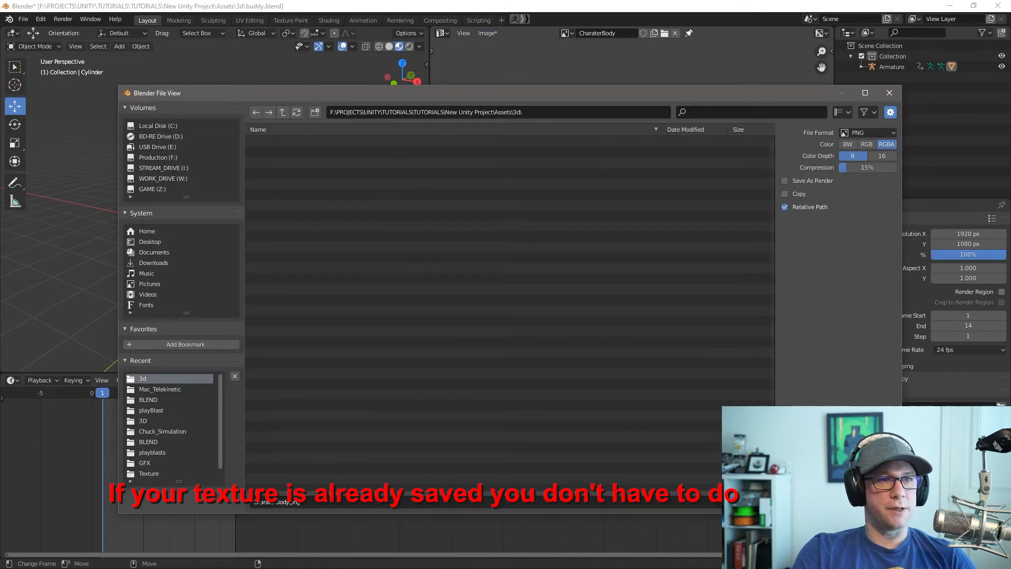
pyautogui.click(707, 509)
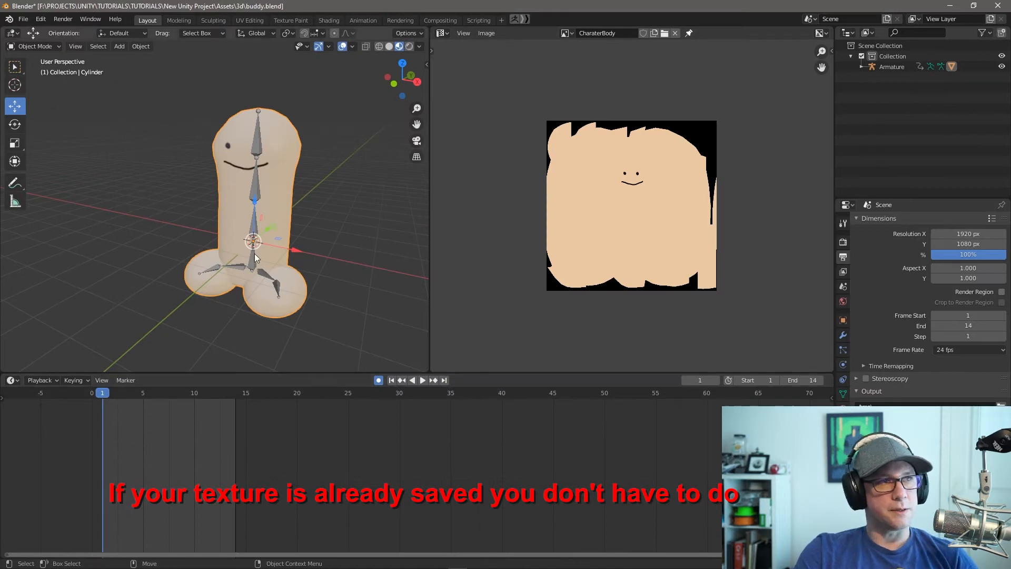
pyautogui.hotkey('ctrl', 's')
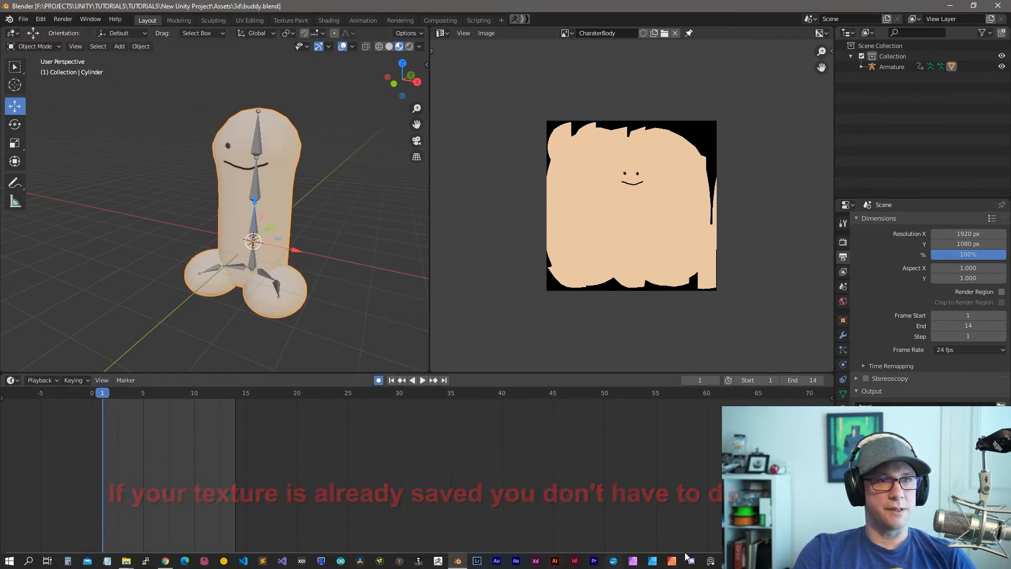
# Switch to Unity and inspect the textured buddy character in the Scene and Game views
pyautogui.hotkey('alt', 'Tab')
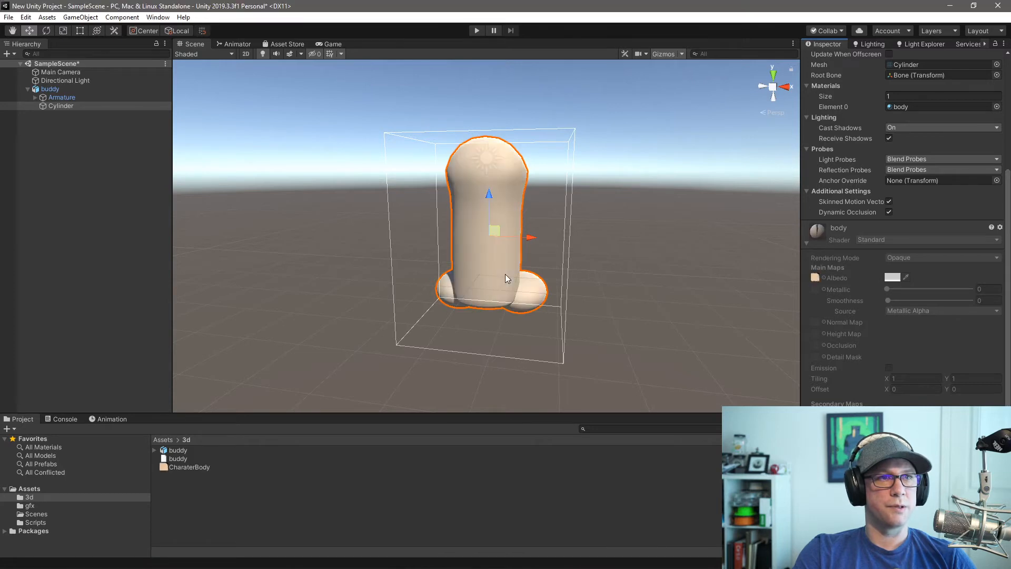
pyautogui.keyDown('alt'); pyautogui.moveTo(498, 263); pyautogui.dragTo(476, 244); pyautogui.keyUp('alt')
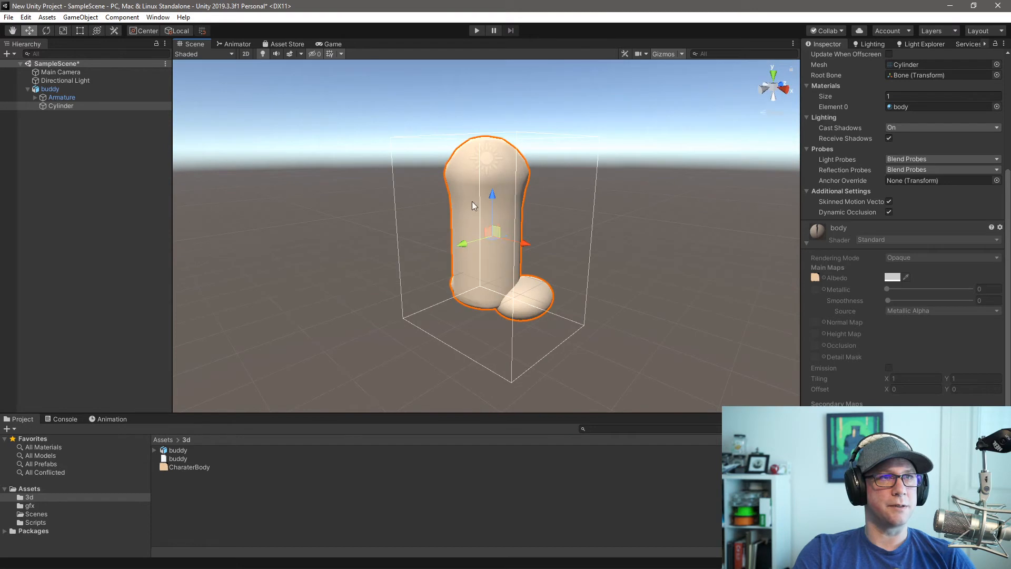
pyautogui.click(330, 44)
pyautogui.click(192, 44)
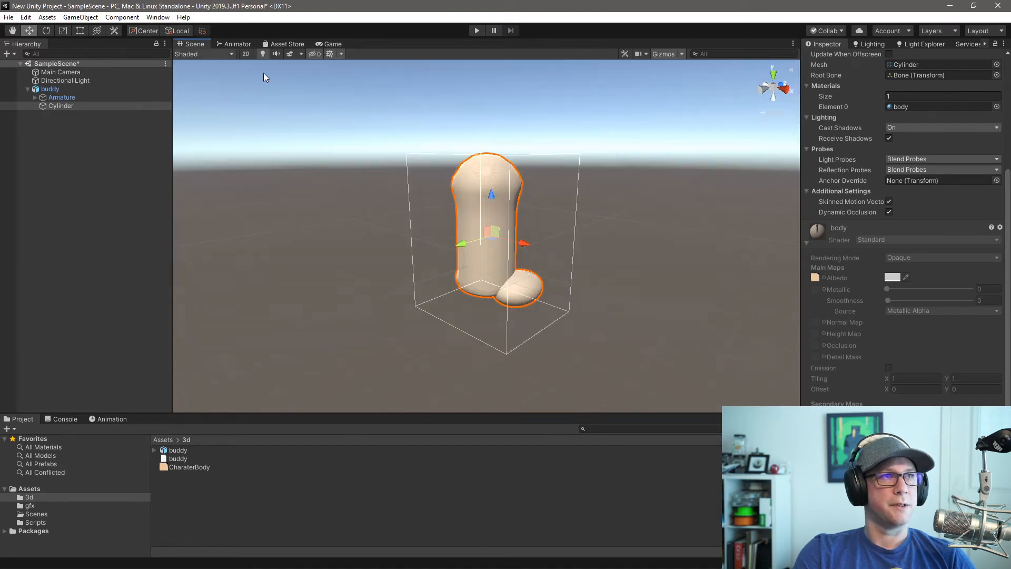
# Rotate the whole buddy object around its Y axis to about 179° to turn its face around
pyautogui.press('e')
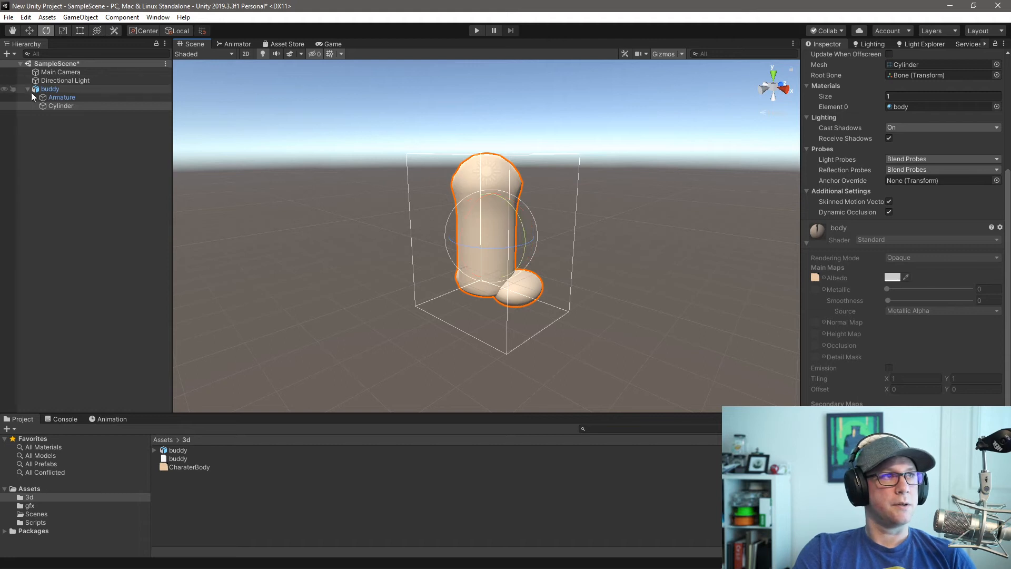
pyautogui.click(453, 188)
pyautogui.moveTo(500, 244); pyautogui.dragTo(224, 221)
pyautogui.keyDown('alt'); pyautogui.moveTo(375, 228); pyautogui.dragTo(502, 227); pyautogui.keyUp('alt')
pyautogui.keyDown('alt'); pyautogui.scroll(-3, 502, 227); pyautogui.keyUp('alt')
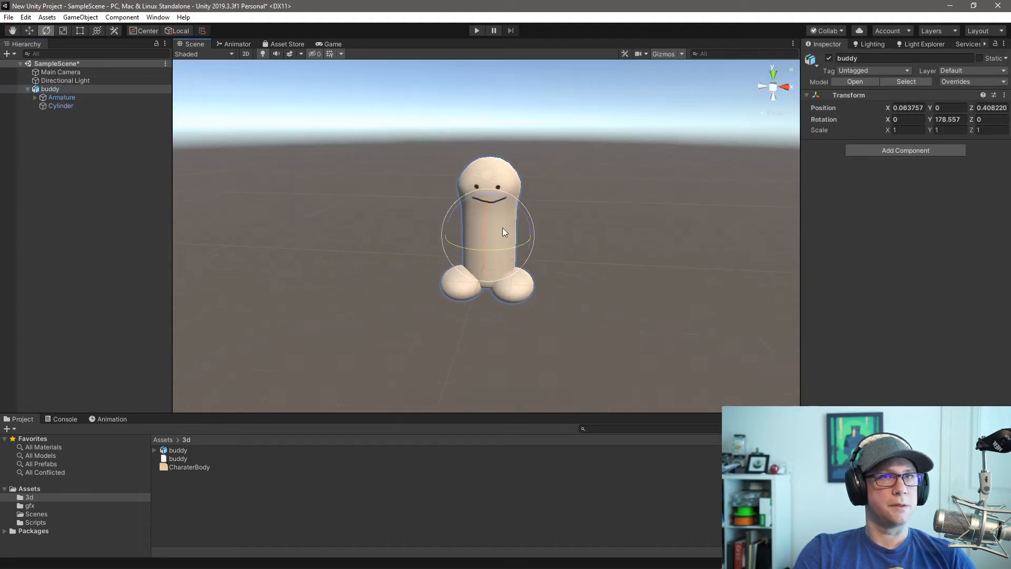
pyautogui.keyDown('alt'); pyautogui.moveTo(564, 213); pyautogui.dragTo(500, 218); pyautogui.keyUp('alt')
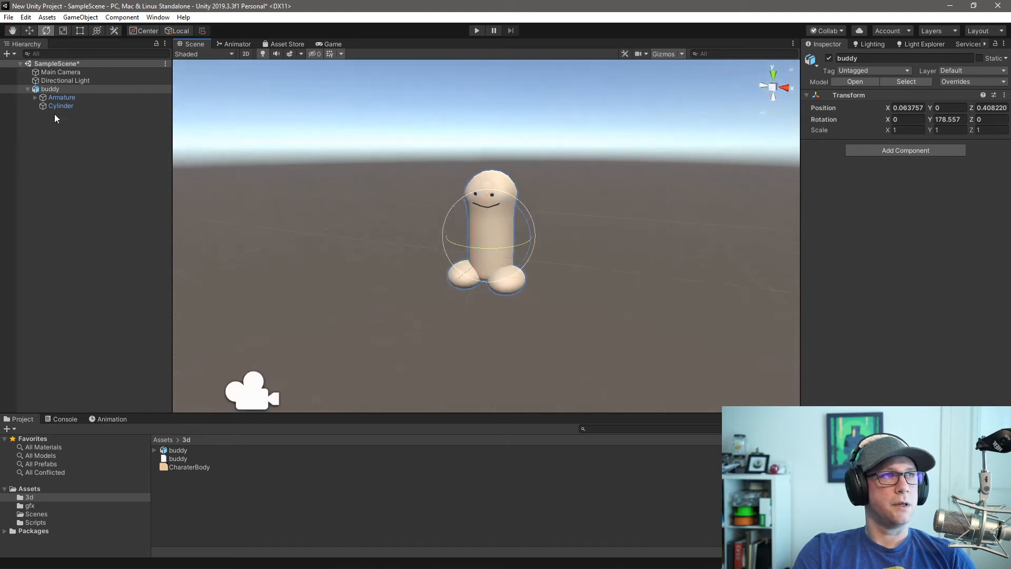
# Examine the buddy model's animation import settings and the Scene clip and body material it contains
pyautogui.click(178, 450)
pyautogui.click(909, 89)
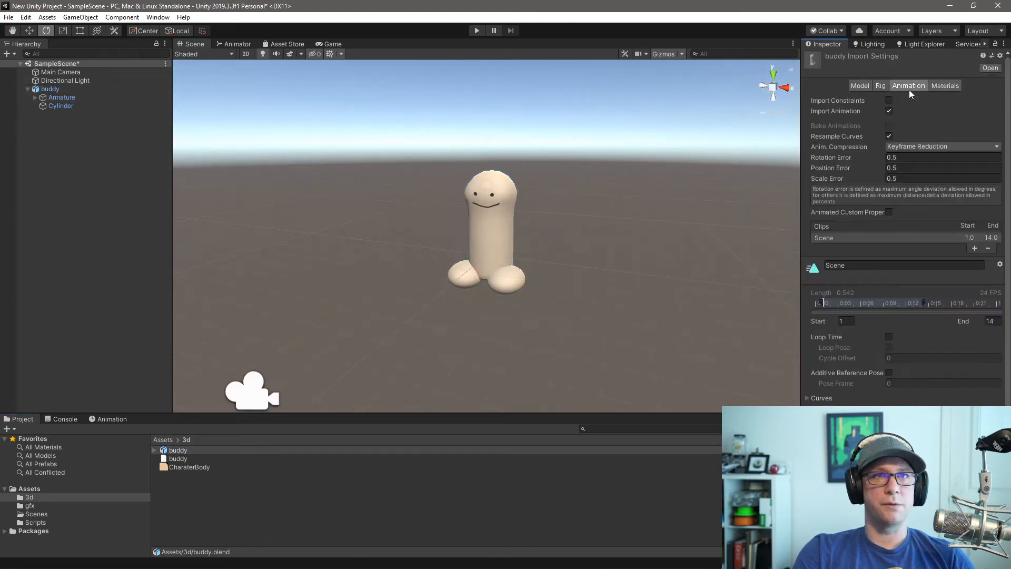
pyautogui.scroll(-1, 906, 237)
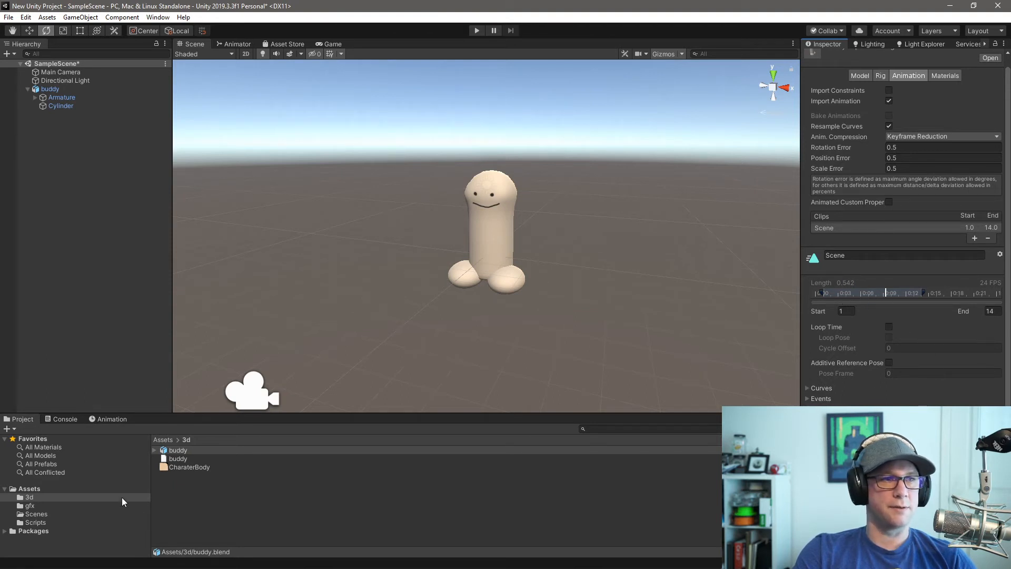
pyautogui.click(156, 450)
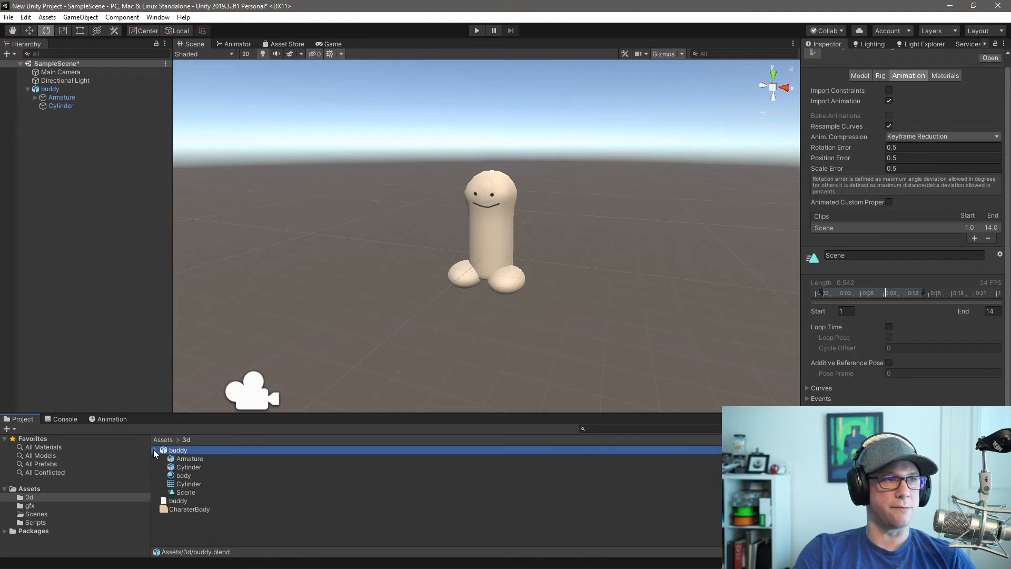
pyautogui.click(181, 493)
pyautogui.click(183, 475)
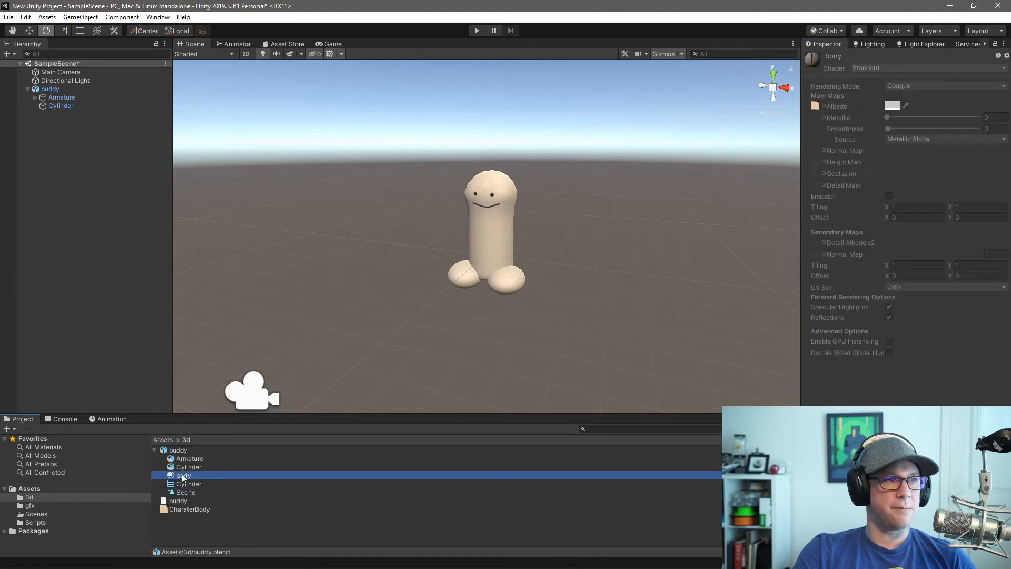
# Add an animation clip named Walk for frames 1 to 14 to the buddy model and remove the Scene clip
pyautogui.click(182, 450)
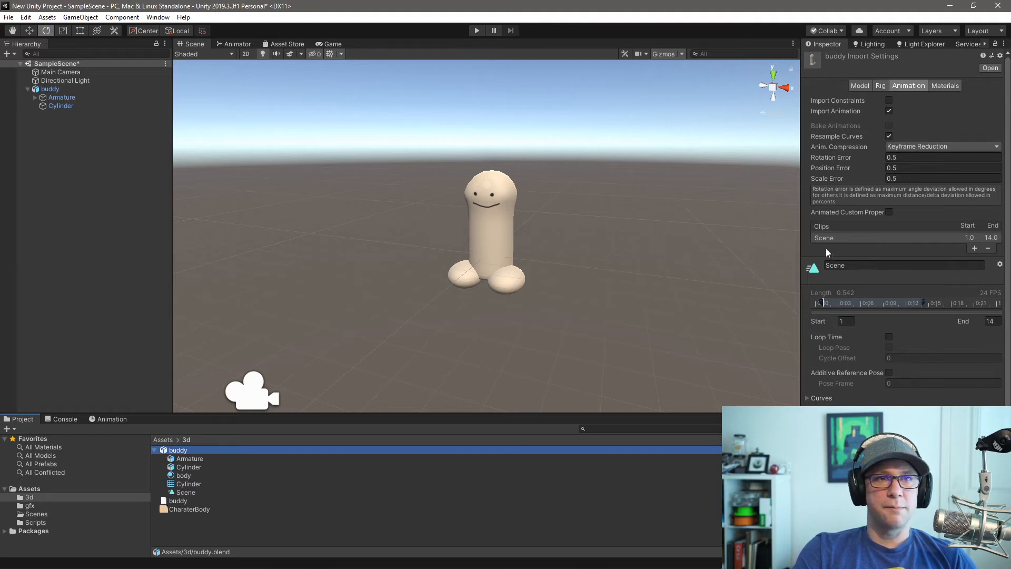
pyautogui.click(974, 248)
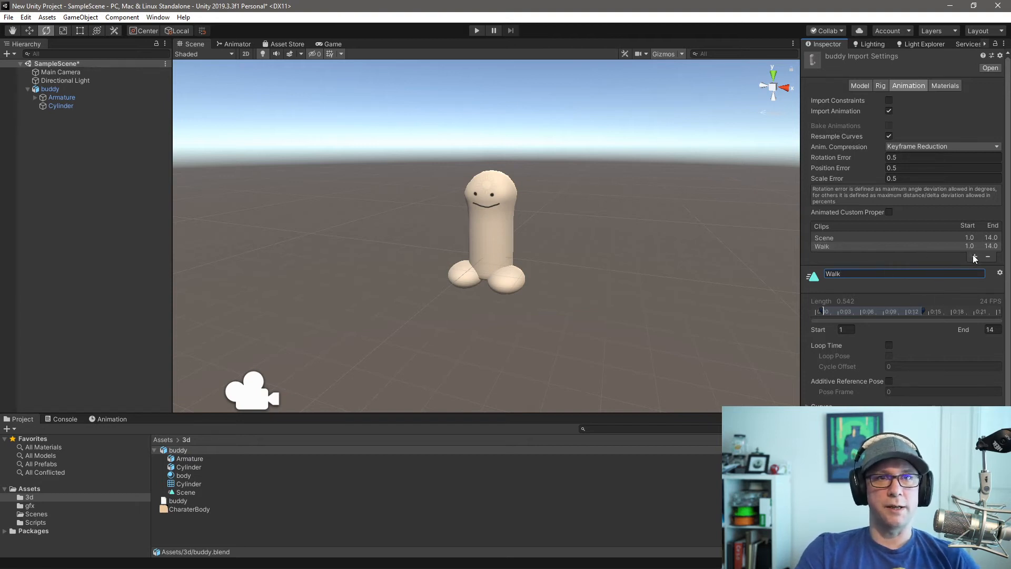
pyautogui.click(857, 236)
pyautogui.click(987, 256)
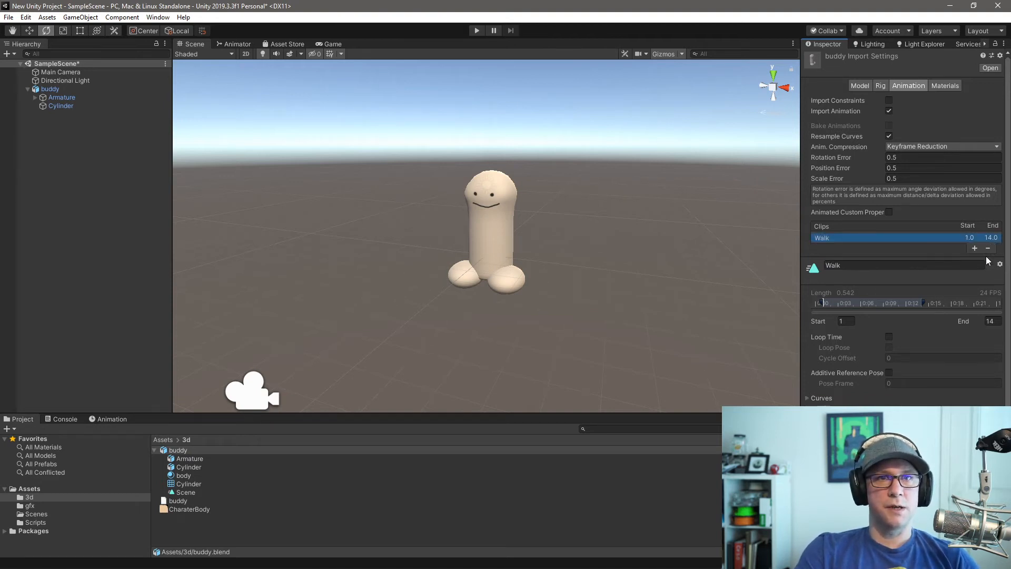
pyautogui.click(153, 450)
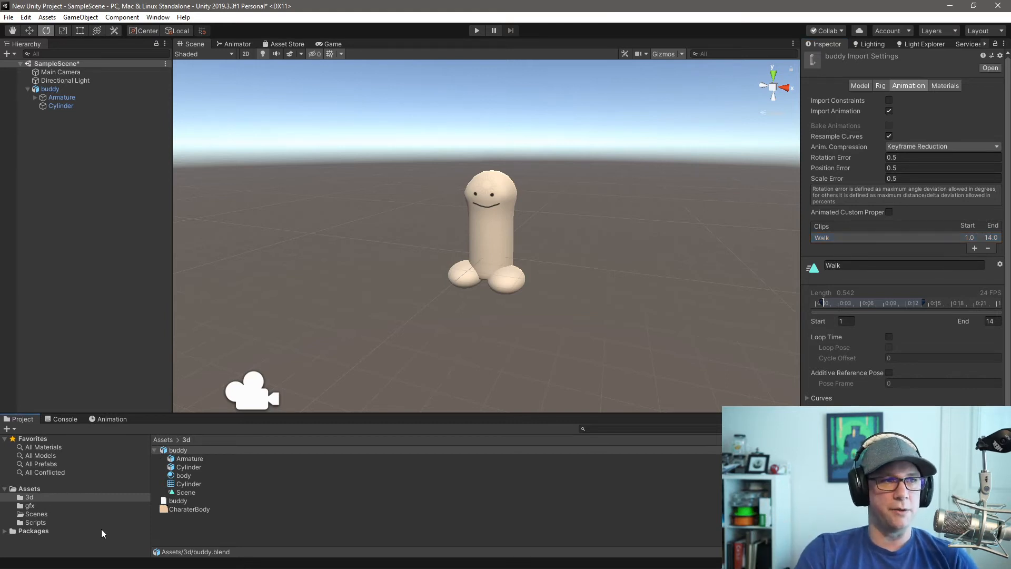
# Switch to Blender, go to frame 15 and set the timeline range to start at 15 and end at 25
pyautogui.moveTo(652, 566)
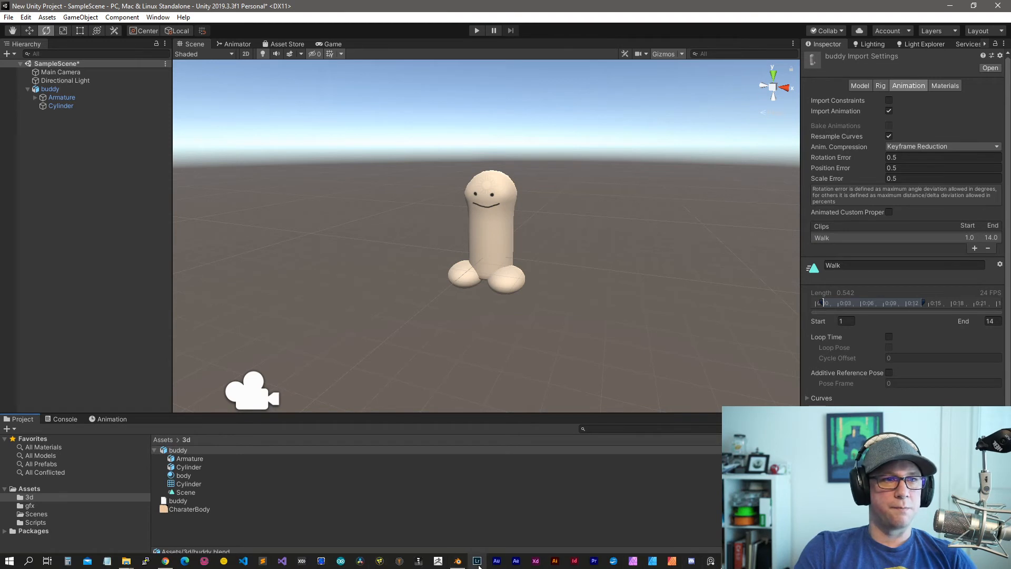
pyautogui.click(457, 560)
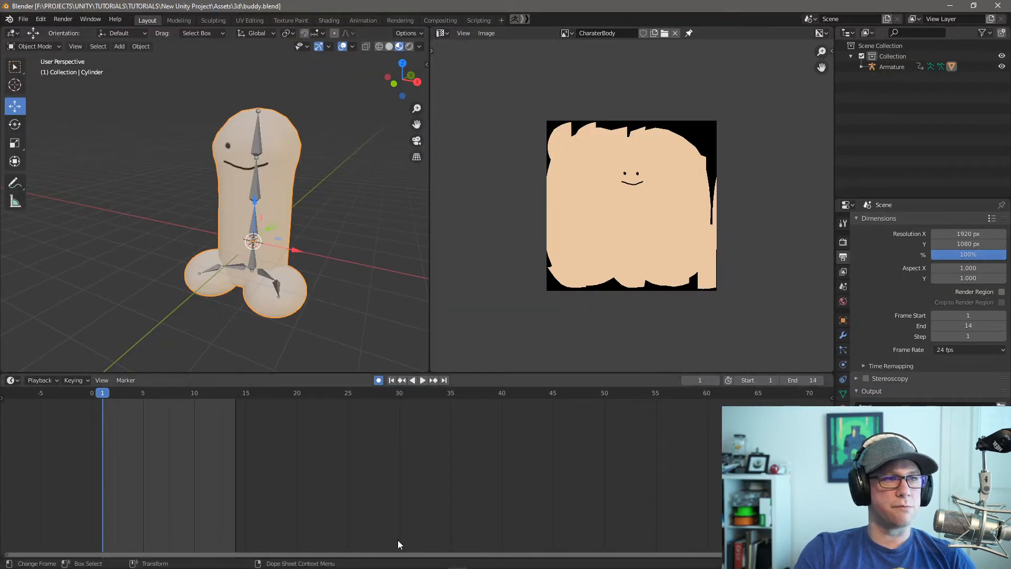
pyautogui.click(235, 393)
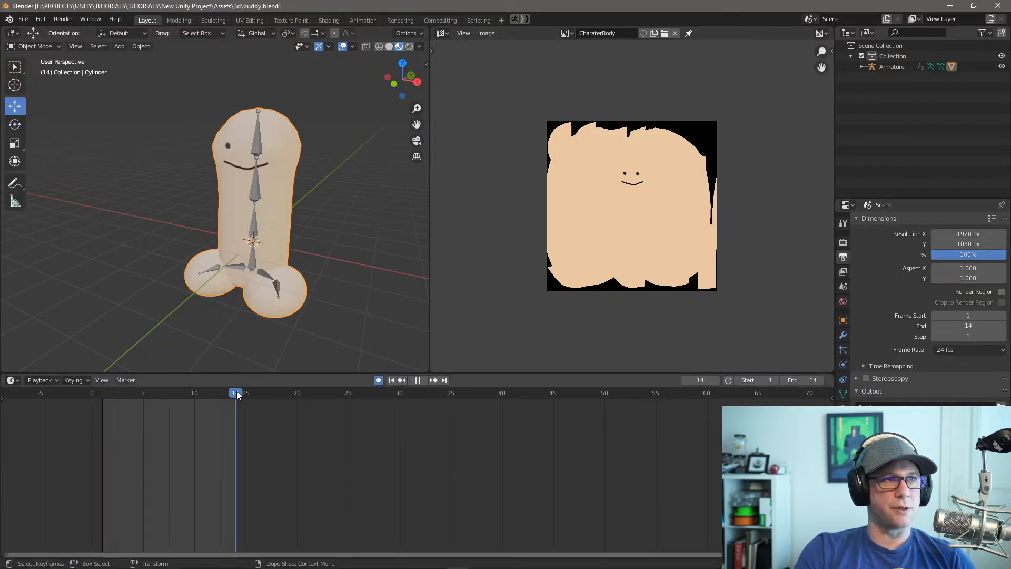
pyautogui.click(703, 379)
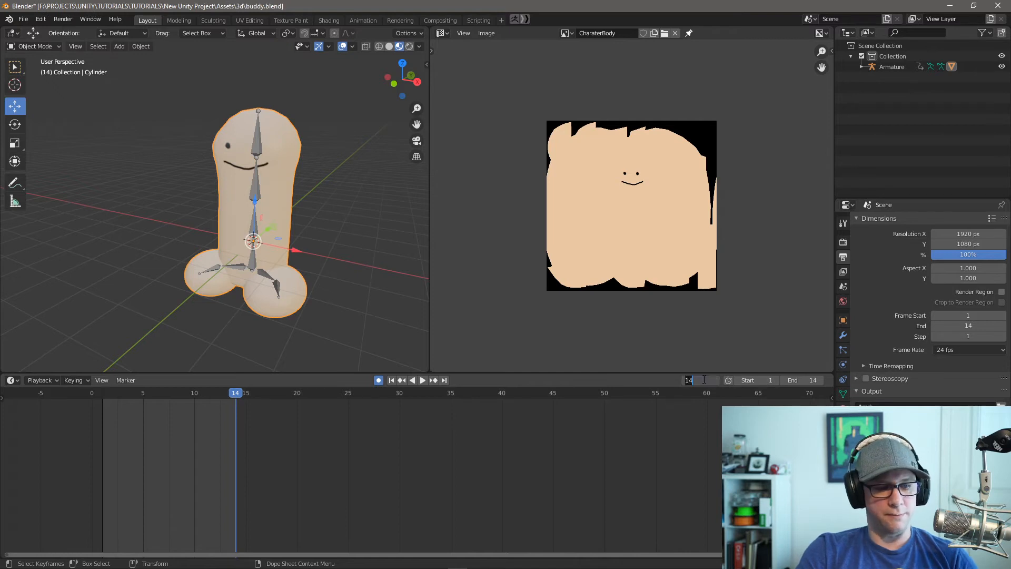
pyautogui.press('Return')
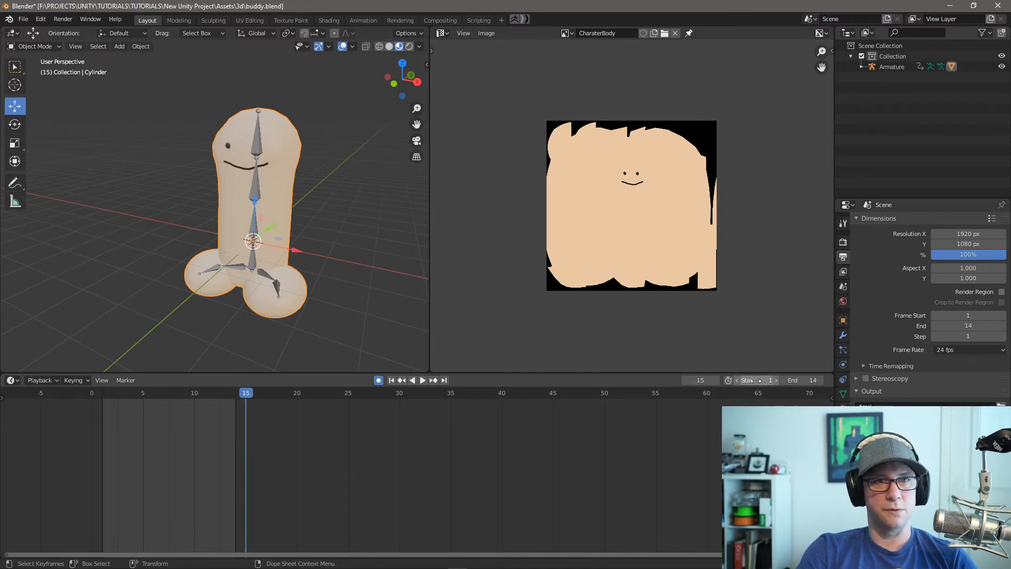
pyautogui.click(758, 380)
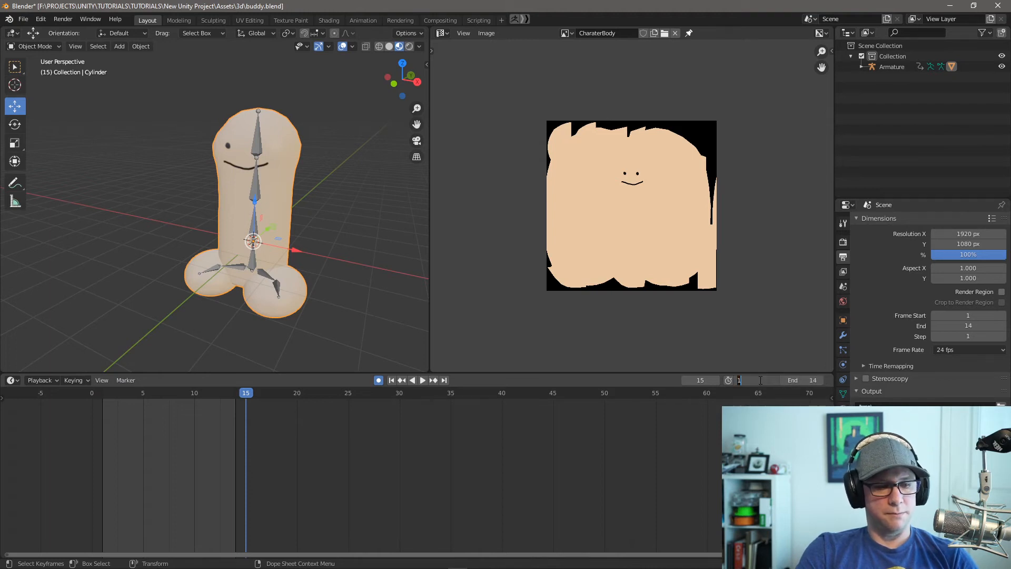
pyautogui.click(805, 380)
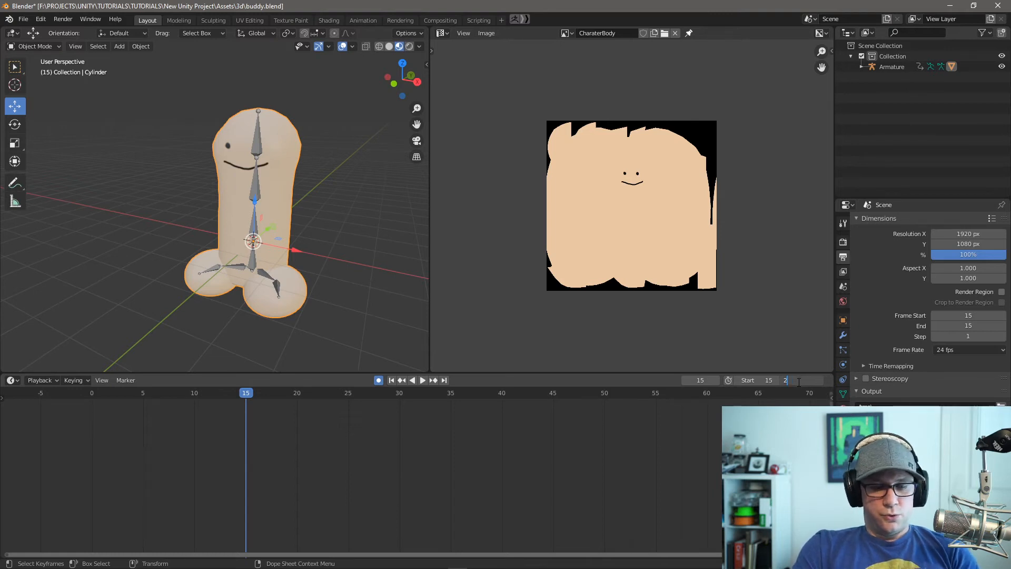
pyautogui.write('25')
pyautogui.press('Return')
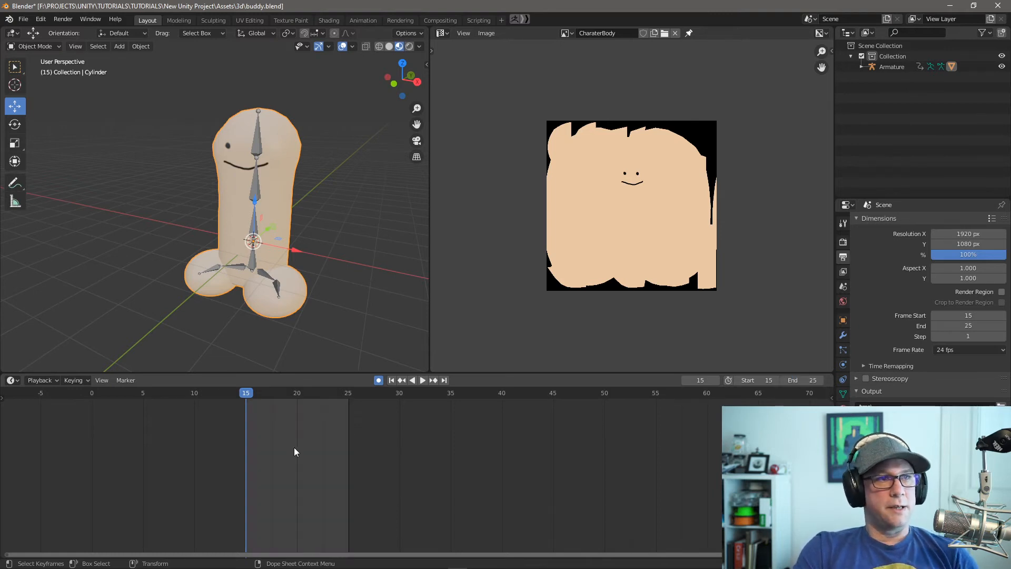
# Select the character's armature from a side view and put it in Pose Mode
pyautogui.moveTo(314, 248); pyautogui.dragTo(238, 162, button='middle')
pyautogui.click(257, 184)
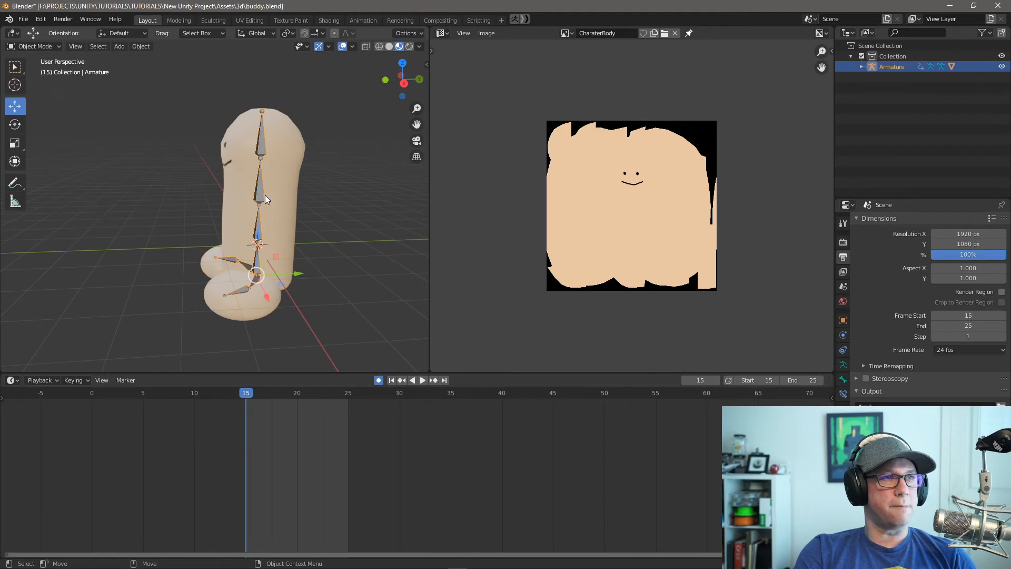
pyautogui.click(30, 45)
pyautogui.click(43, 71)
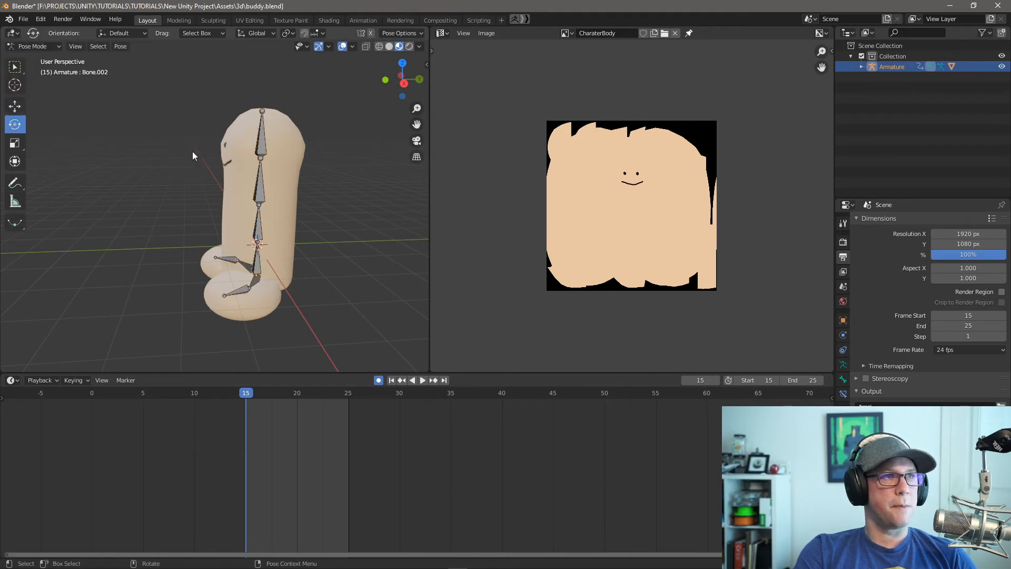
# Bend the body forward at frame 15 by rotating Bone.001 and Bone.002, the latter about 13° around X
pyautogui.click(254, 190)
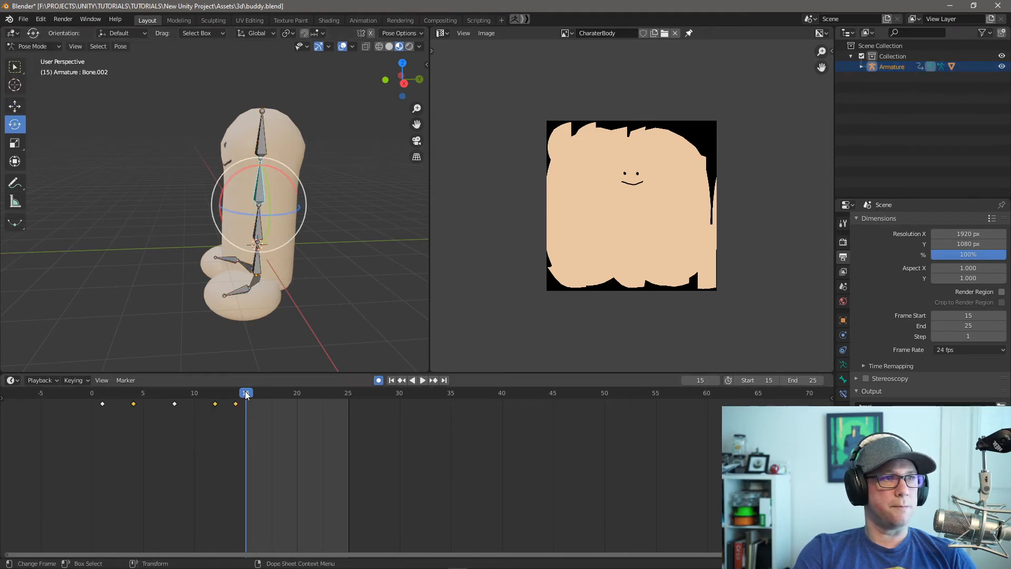
pyautogui.press('space')
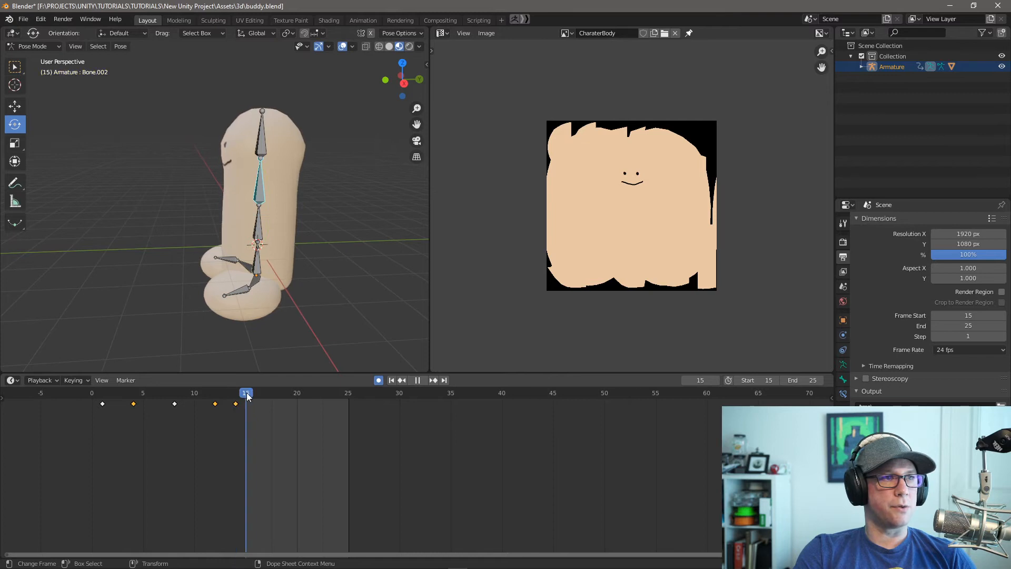
pyautogui.press('space')
pyautogui.click(257, 234)
pyautogui.moveTo(232, 215); pyautogui.dragTo(207, 165)
pyautogui.click(239, 183)
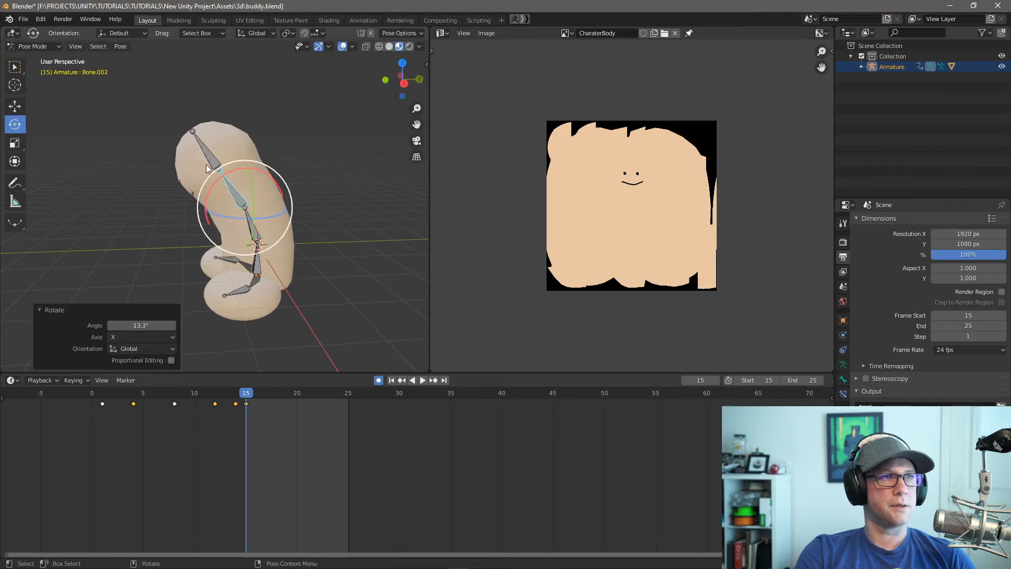
# Copy Bone.002's keyframe from frame 14 and paste it at frame 20
pyautogui.press('space')
pyautogui.moveTo(261, 396); pyautogui.dragTo(301, 393)
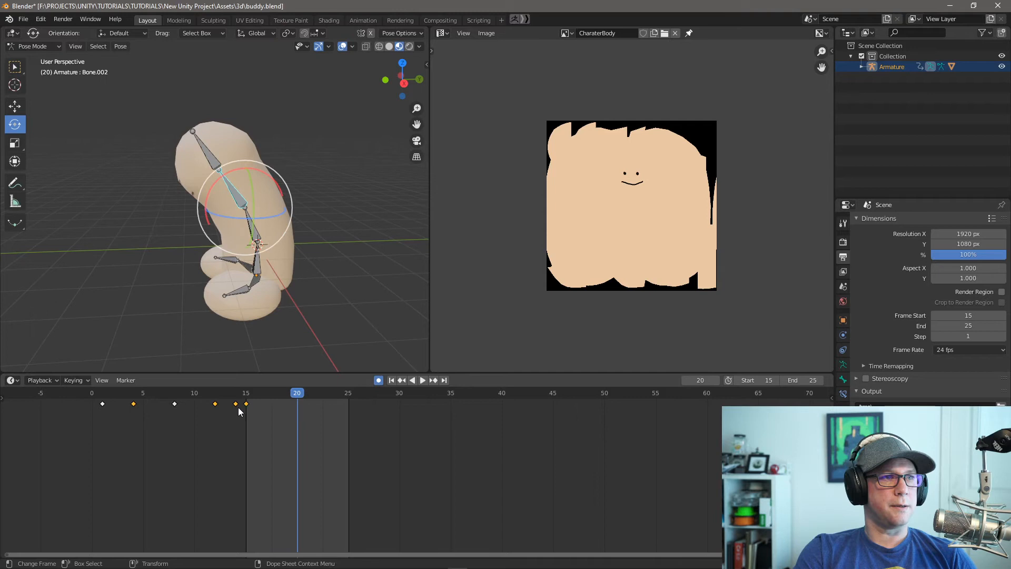
pyautogui.moveTo(231, 419); pyautogui.dragTo(241, 399)
pyautogui.hotkey('ctrl', 'c')
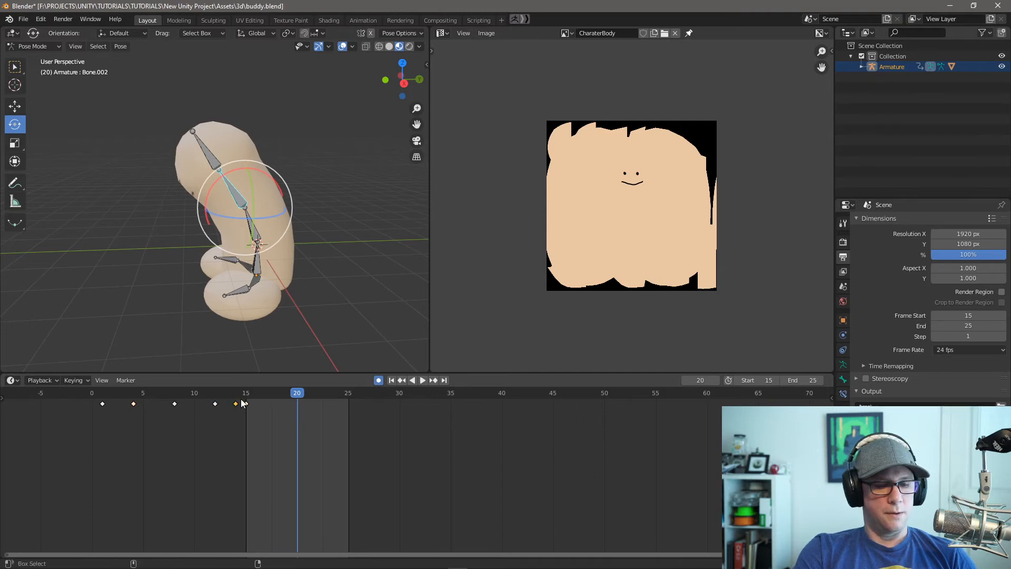
pyautogui.hotkey('ctrl', 'v')
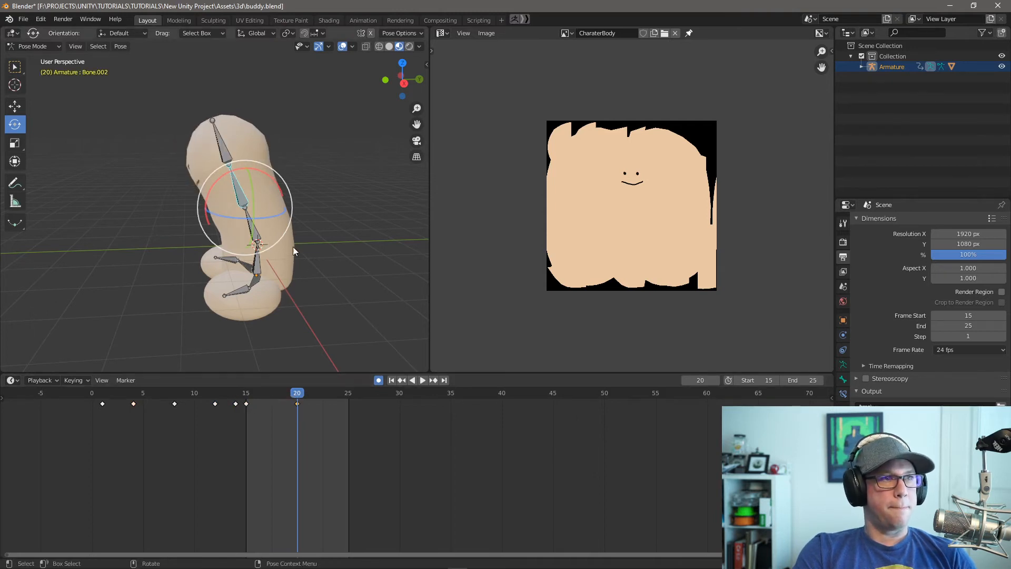
# Lean the body back at frame 20 by rotating Bone.001 about -36° around the X axis
pyautogui.click(255, 229)
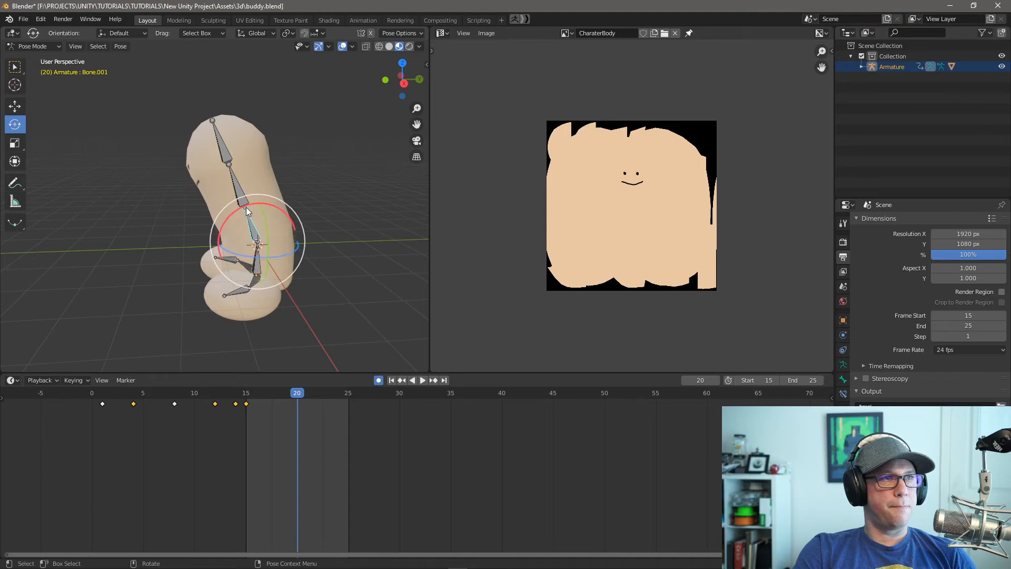
pyautogui.press('r')
pyautogui.moveTo(260, 204); pyautogui.dragTo(274, 206)
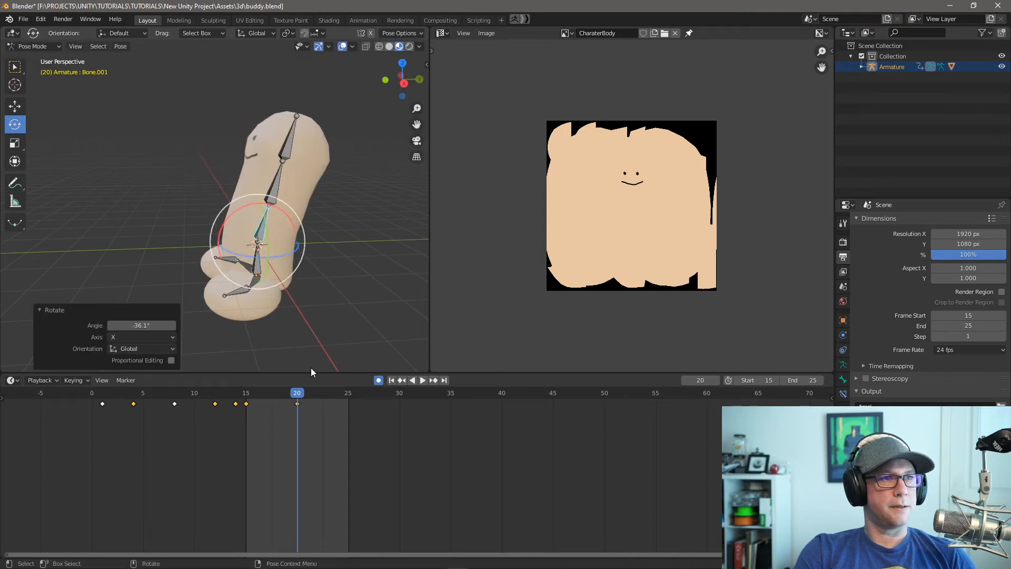
# Advance the animation to frame 21 and show the bone properties of Bone.001
pyautogui.press('space')
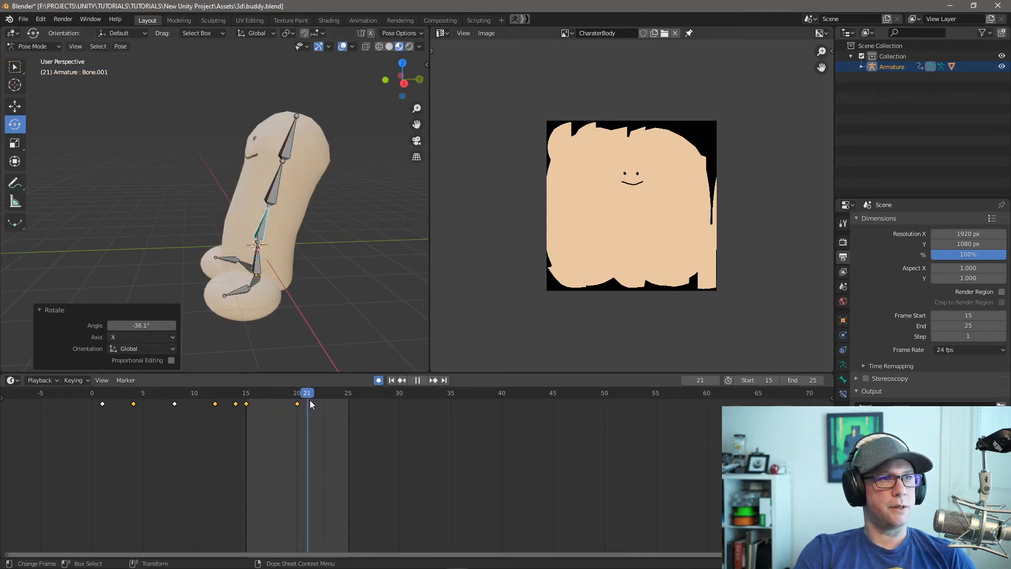
pyautogui.press('Escape')
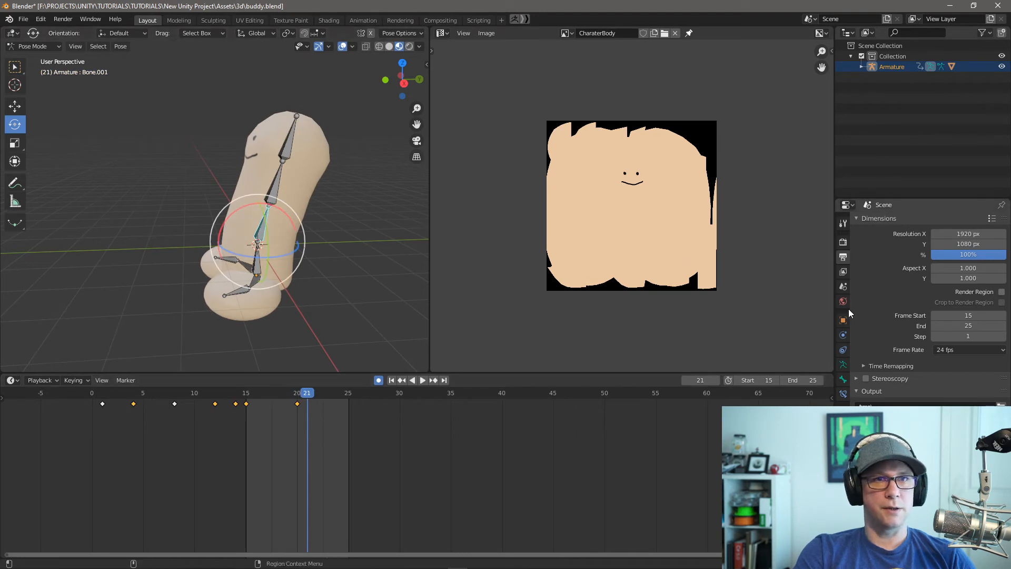
pyautogui.click(843, 364)
pyautogui.click(843, 379)
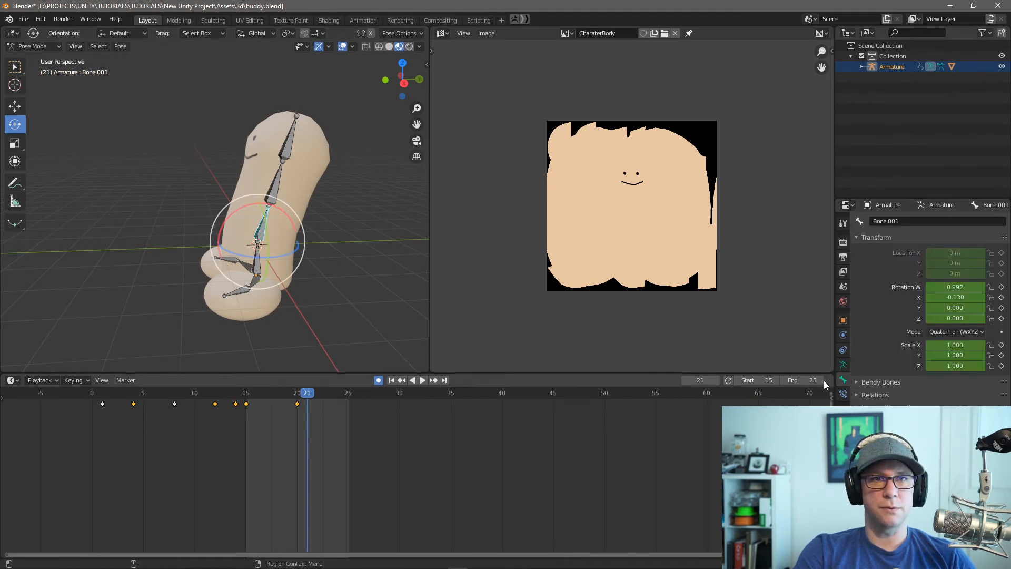
# Try to reset Bone.001's pose at frame 21 by setting its quaternion rotation W, X and Y to 0
pyautogui.click(953, 288)
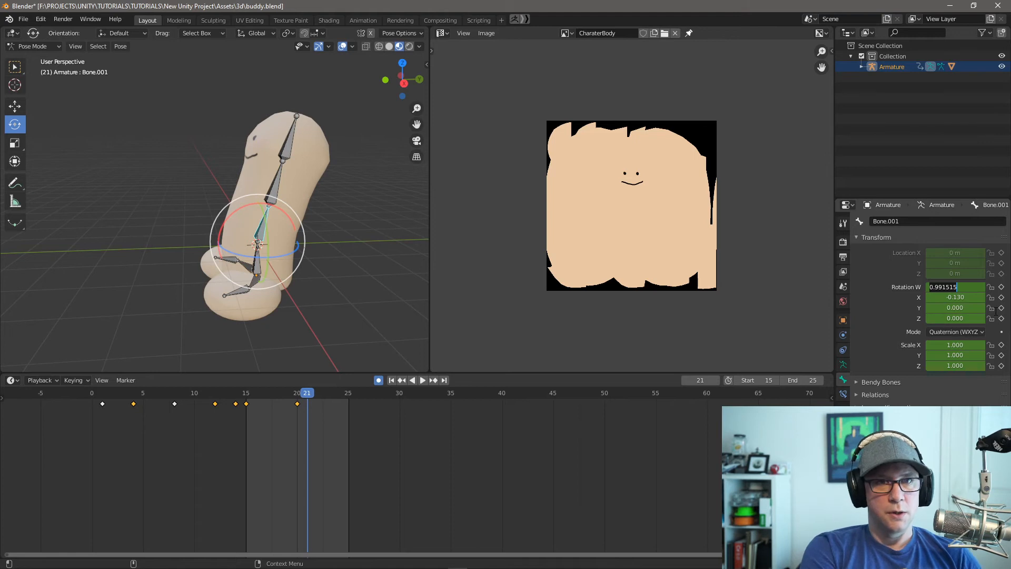
pyautogui.write('0')
pyautogui.press('Tab')
pyautogui.write('0')
pyautogui.press('Tab')
pyautogui.write('0')
pyautogui.press('Tab')
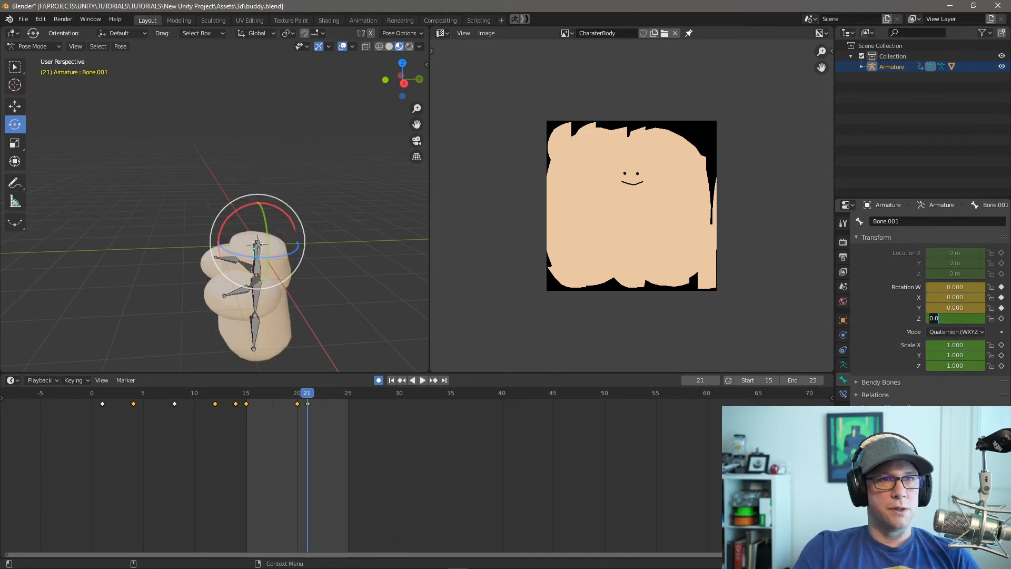
pyautogui.press('Return')
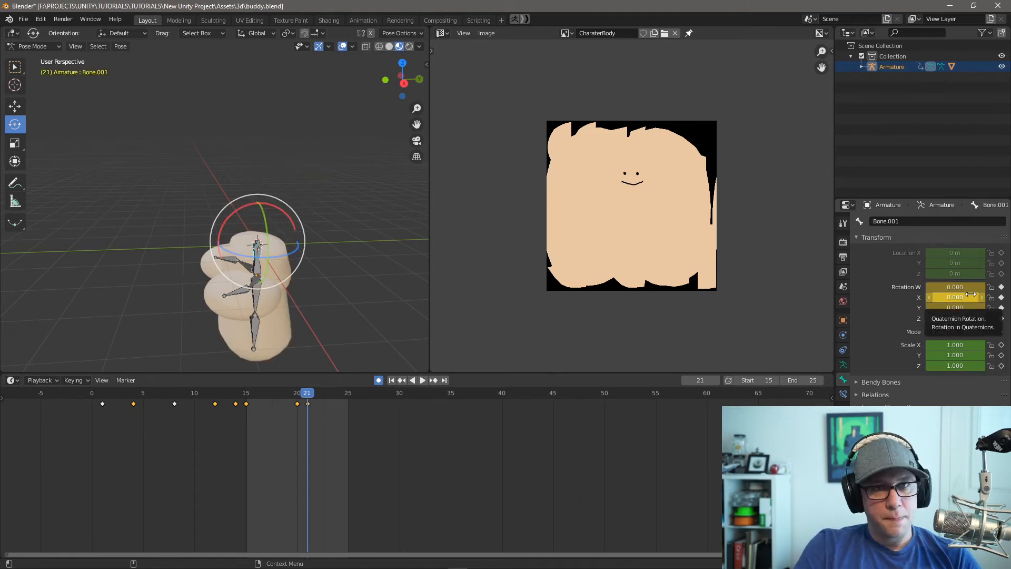
# Set Bone.001's quaternion rotation W, X, Y and Z to 1 at frame 21
pyautogui.click(942, 286)
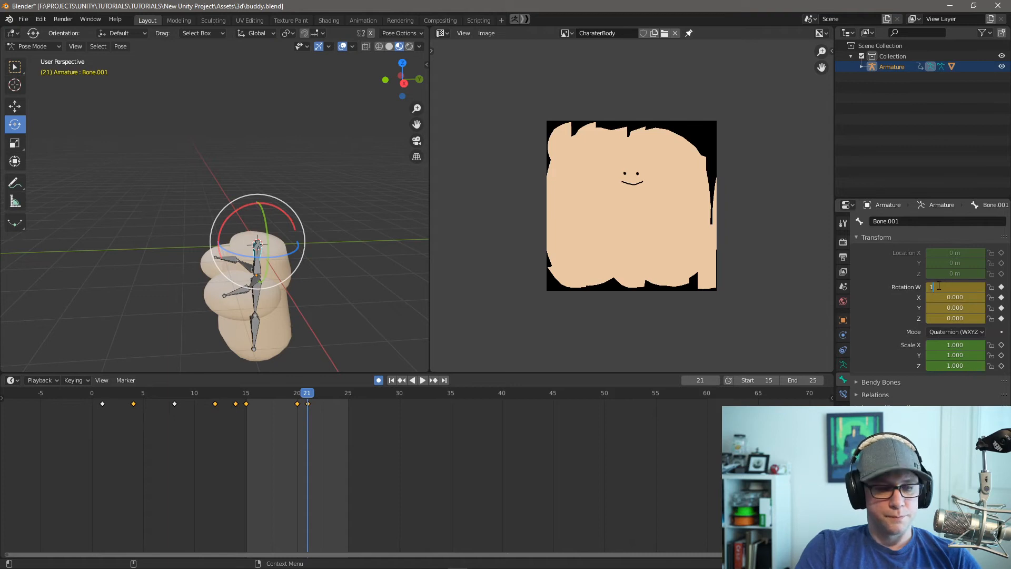
pyautogui.write('1')
pyautogui.press('Tab')
pyautogui.press('Tab')
pyautogui.write('1')
pyautogui.press('Tab')
pyautogui.write('1')
pyautogui.press('Tab')
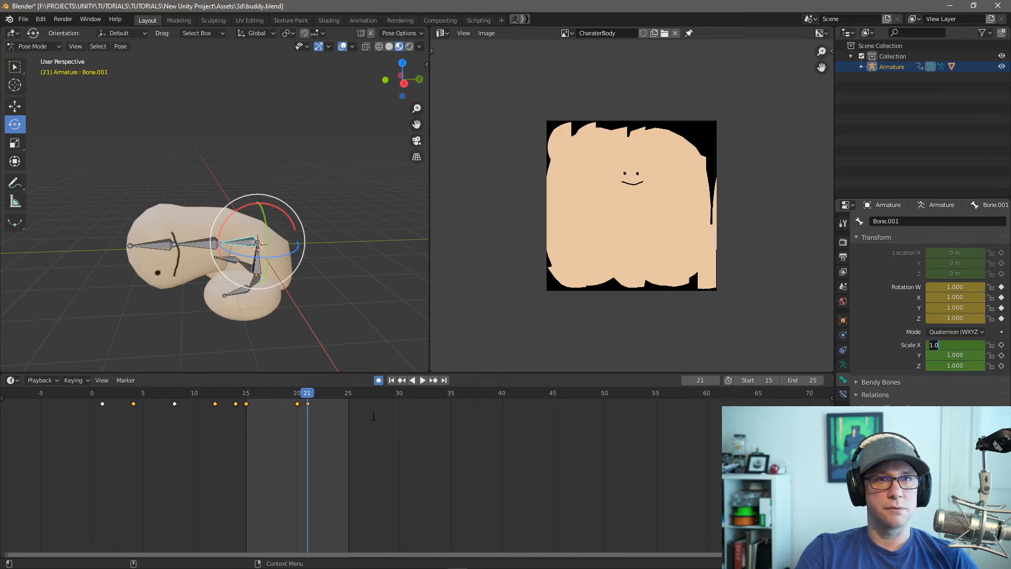
pyautogui.press('Return')
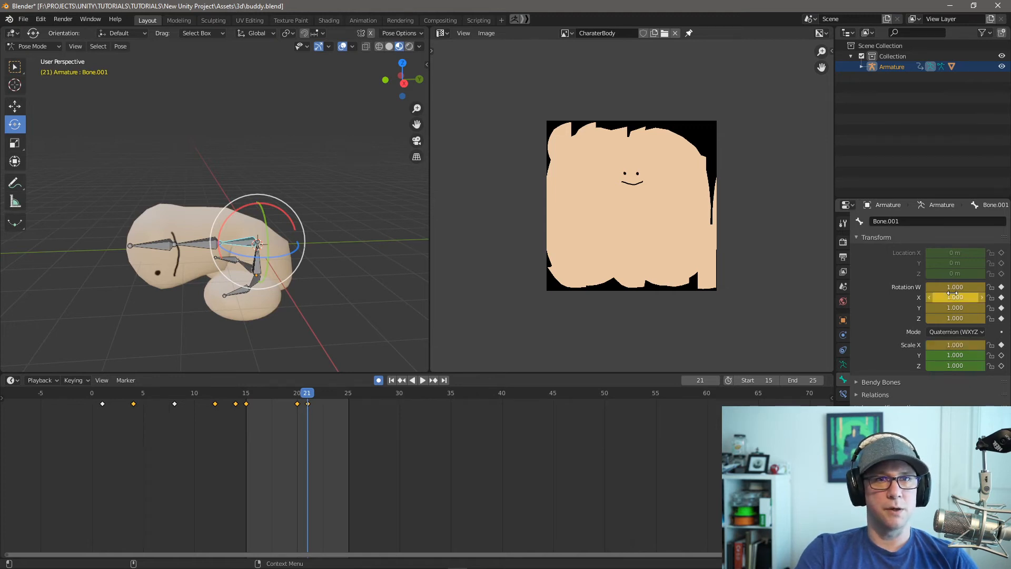
# Straighten the body at frame 21 by setting Bone.001's rotation X, Y and Z to 0
pyautogui.press('Tab')
pyautogui.write('0')
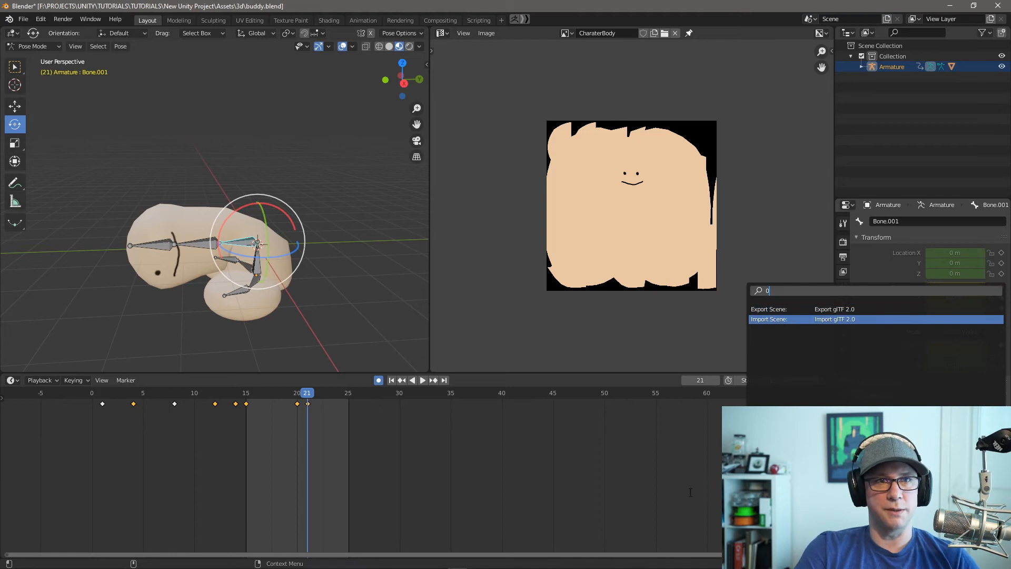
pyautogui.press('Escape')
pyautogui.click(955, 297)
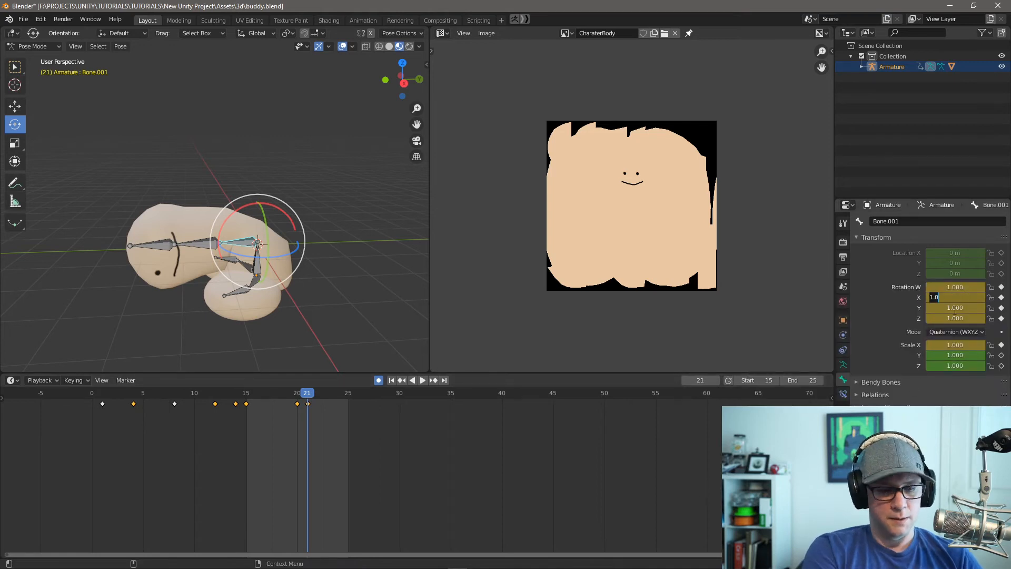
pyautogui.write('0')
pyautogui.press('Tab')
pyautogui.write('0')
pyautogui.press('Tab')
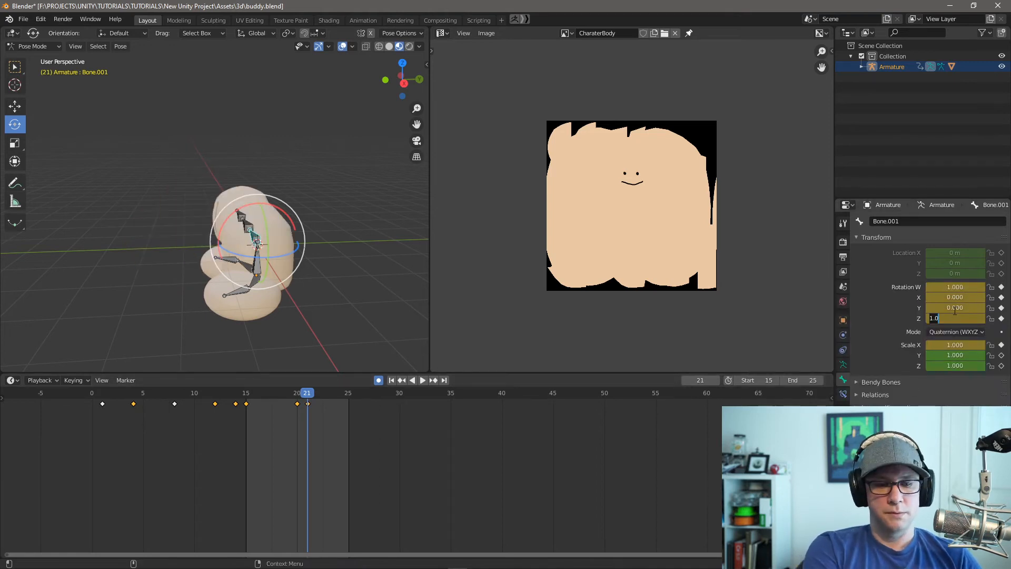
pyautogui.write('0')
pyautogui.press('Return')
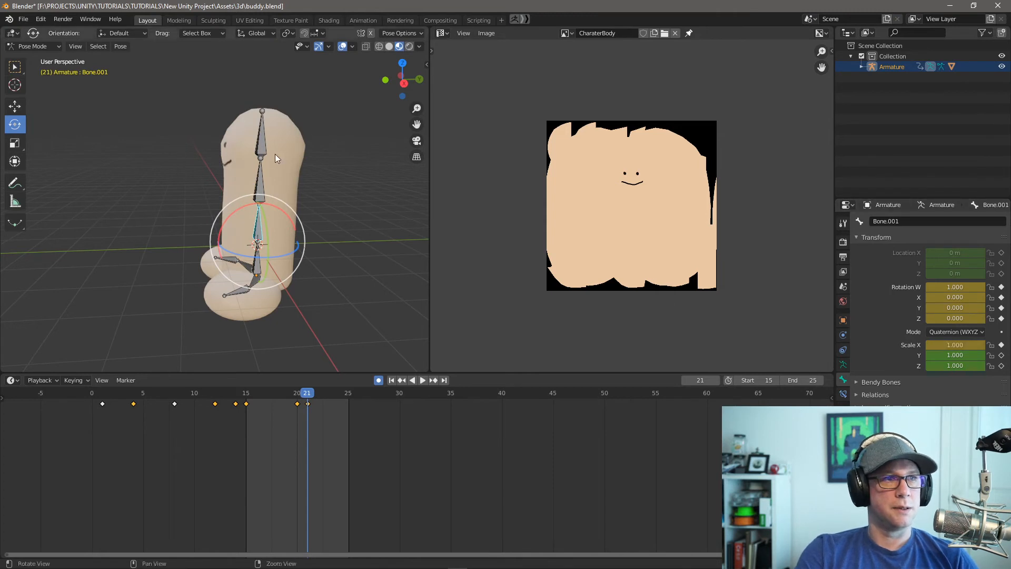
# Play back the body's leaning animation to check the motion around frame 21
pyautogui.press('space')
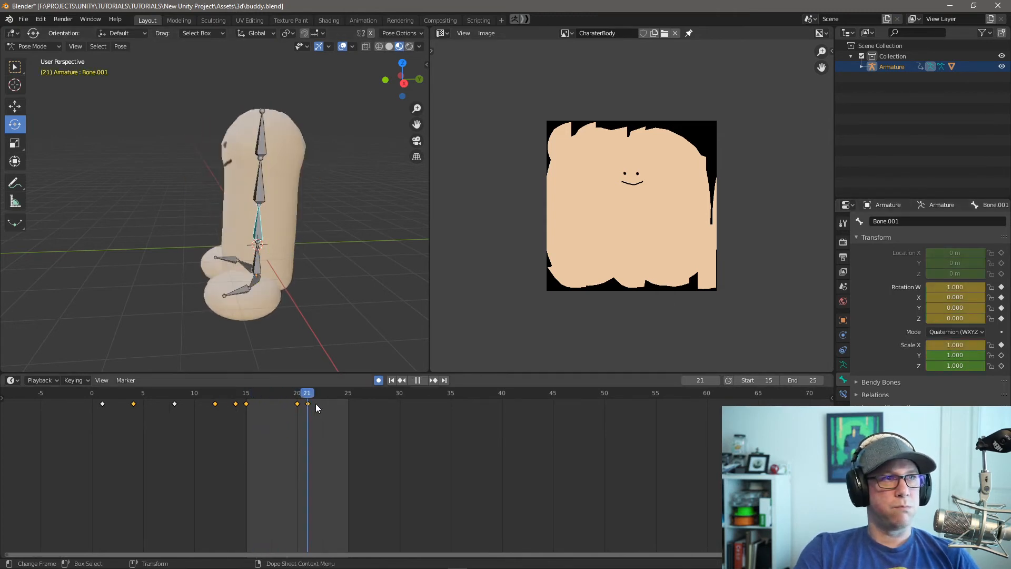
pyautogui.press('space')
pyautogui.click(310, 395)
pyautogui.press('space')
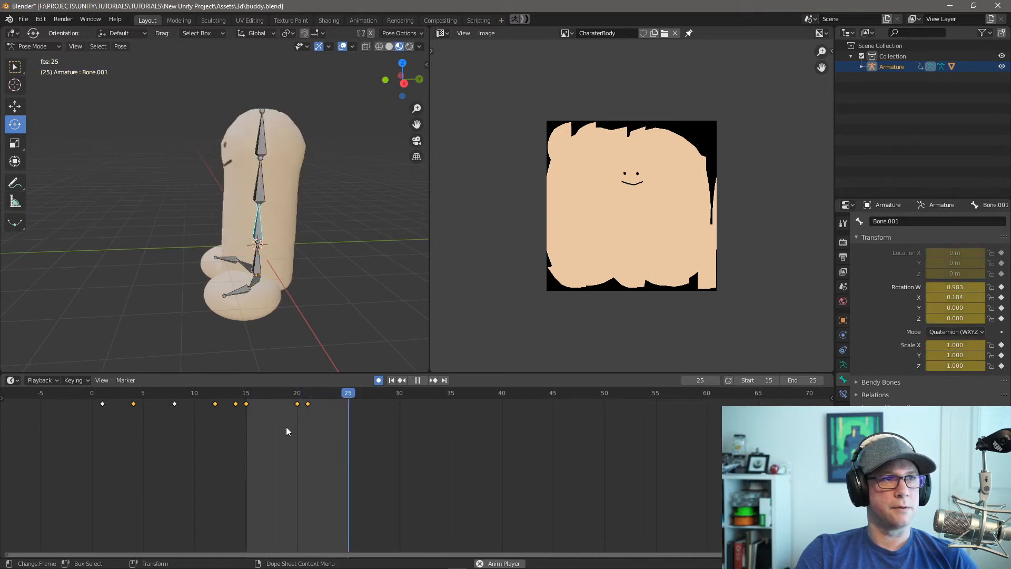
pyautogui.press('space')
# Go to frame 21 and set the animation's end frame to 21
pyautogui.moveTo(298, 393); pyautogui.dragTo(307, 394)
pyautogui.click(805, 379)
pyautogui.write('21')
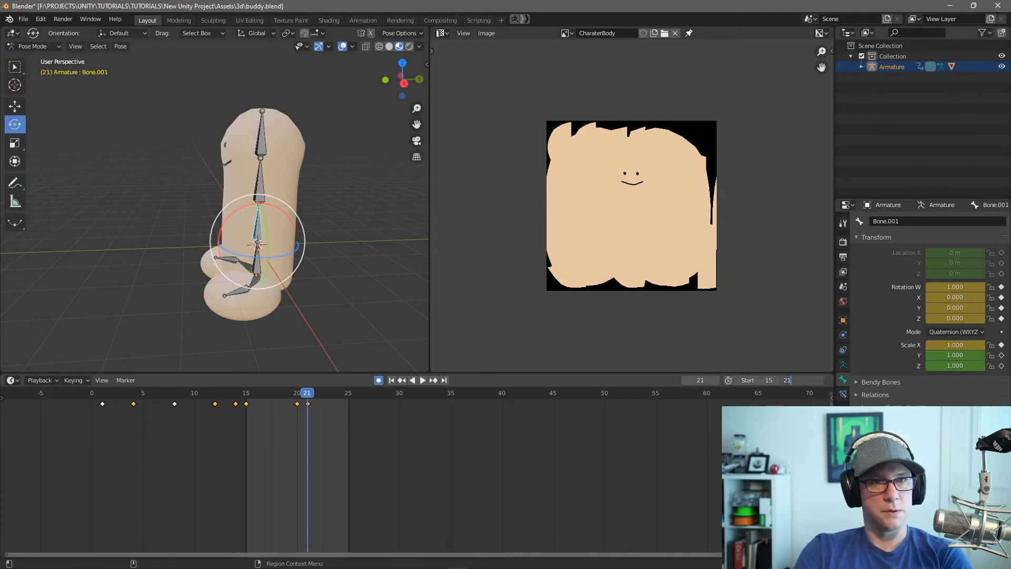
pyautogui.press('Return')
# Play the leaning animation from the side and the front, and save the Blender file
pyautogui.press('space')
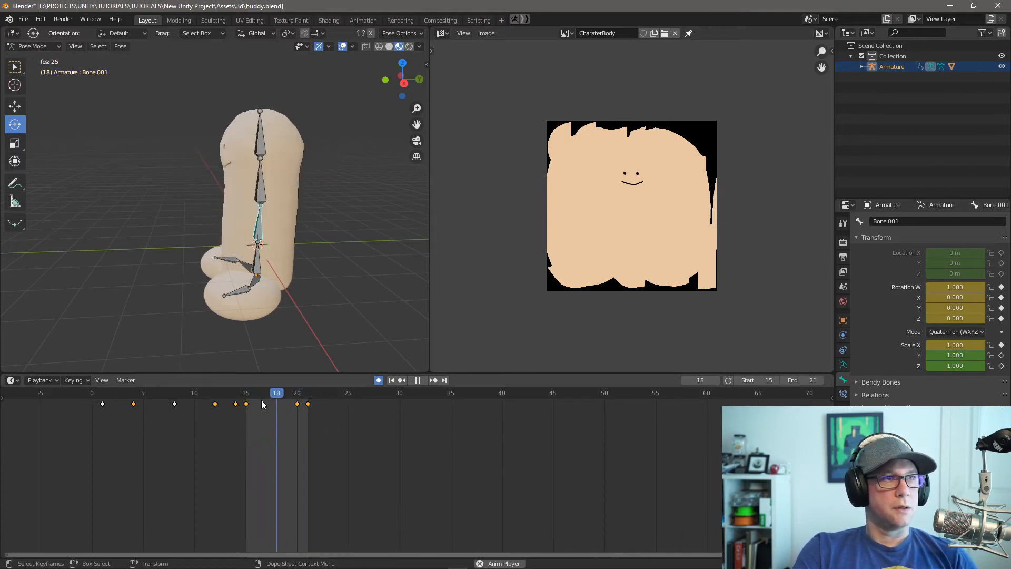
pyautogui.press('space')
pyautogui.moveTo(246, 245); pyautogui.dragTo(280, 376, button='middle')
pyautogui.press('space')
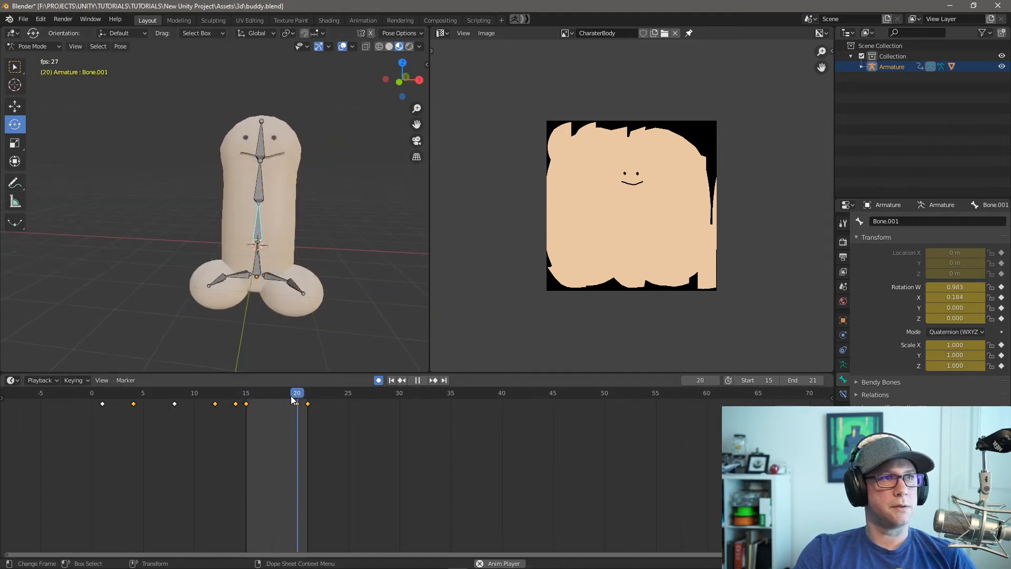
pyautogui.press('space')
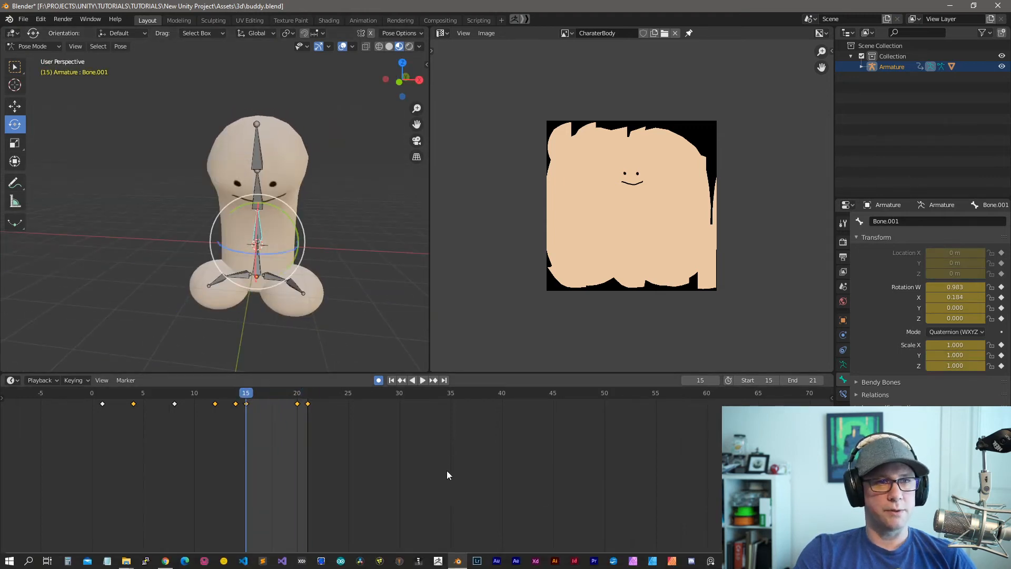
pyautogui.hotkey('ctrl', 's')
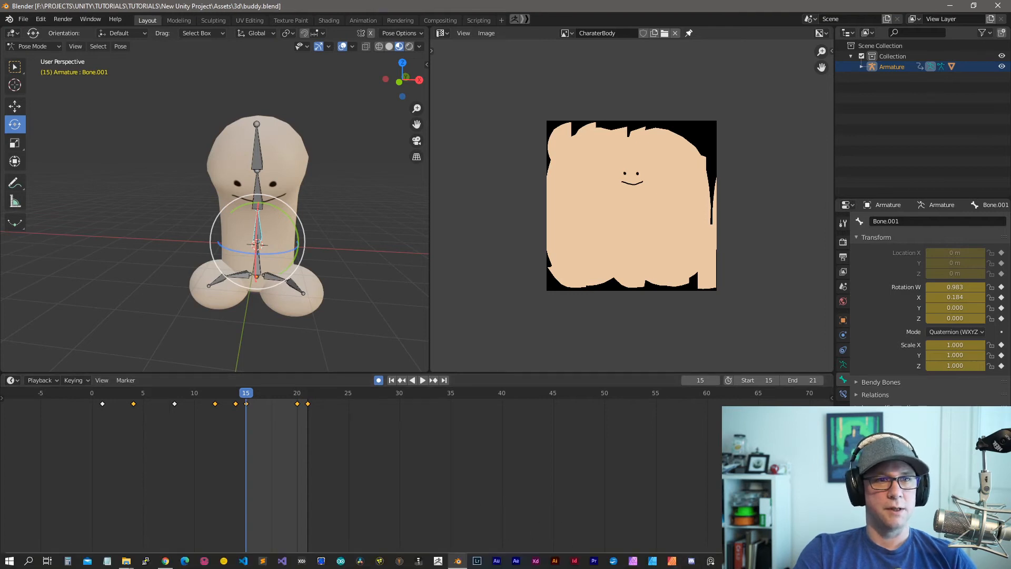
# Switch to Unity and check the animation import settings of the buddy model for the updated frame range
pyautogui.click(737, 561)
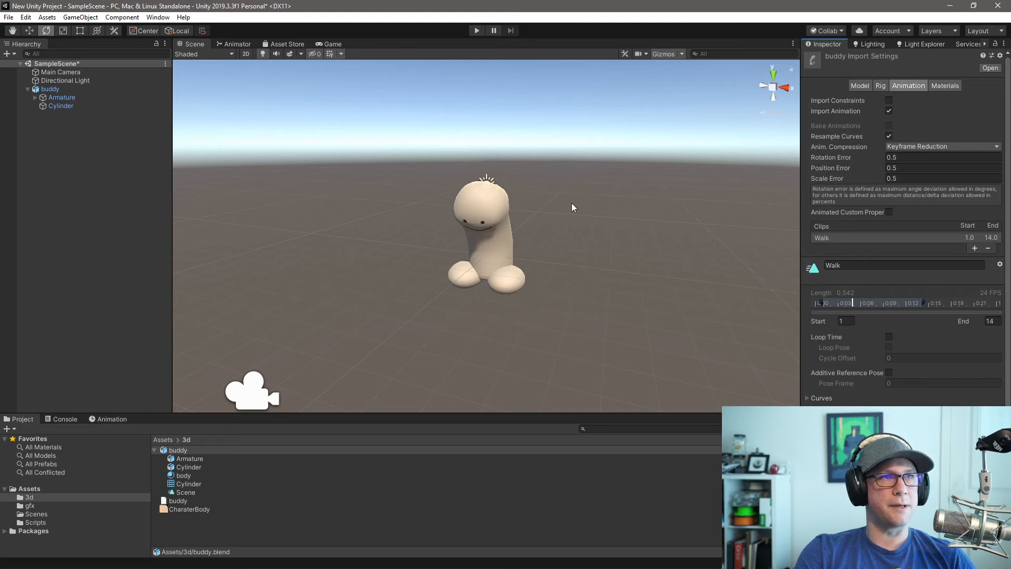
pyautogui.click(861, 87)
pyautogui.click(902, 87)
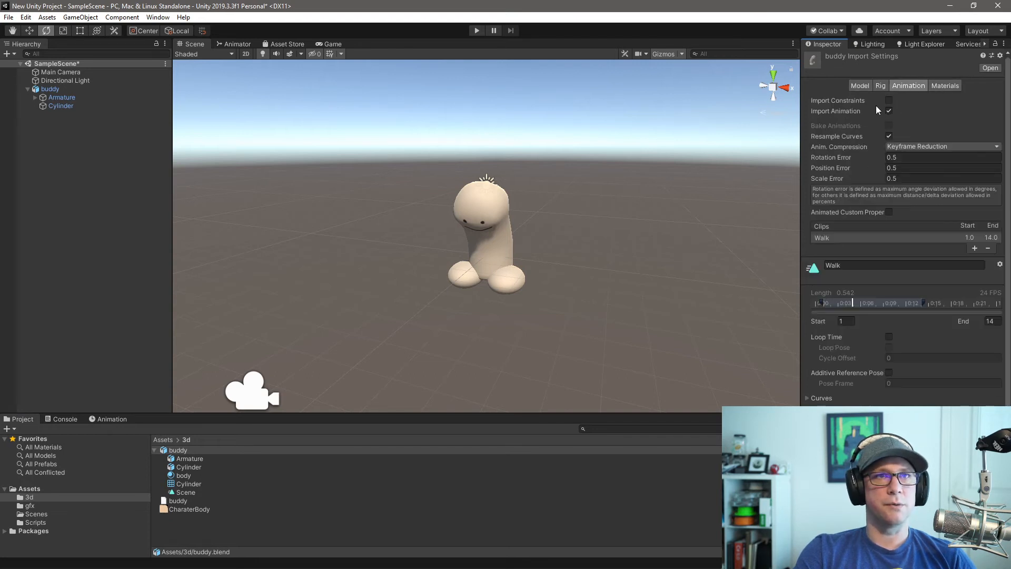
pyautogui.rightClick(176, 450)
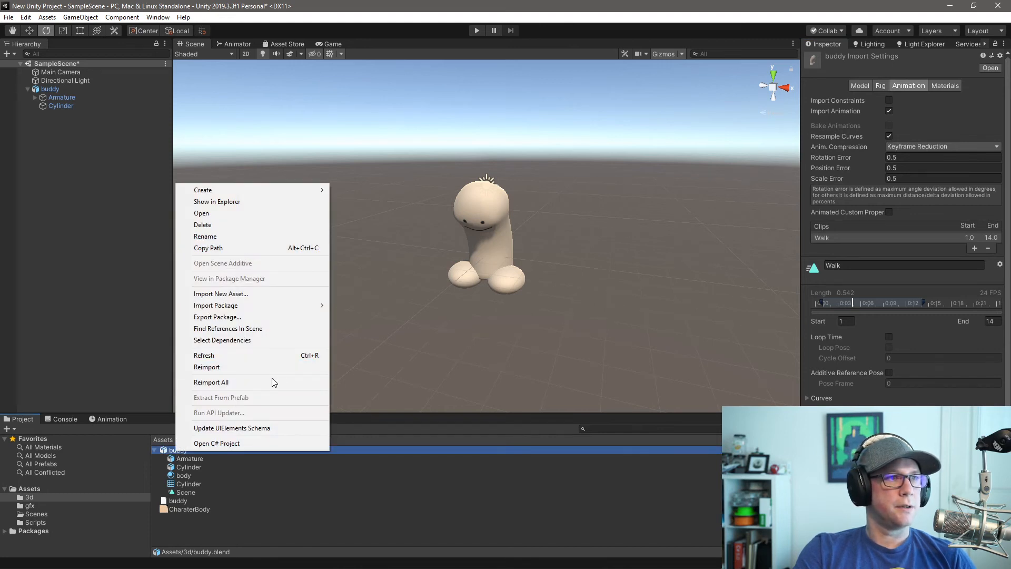
pyautogui.click(727, 291)
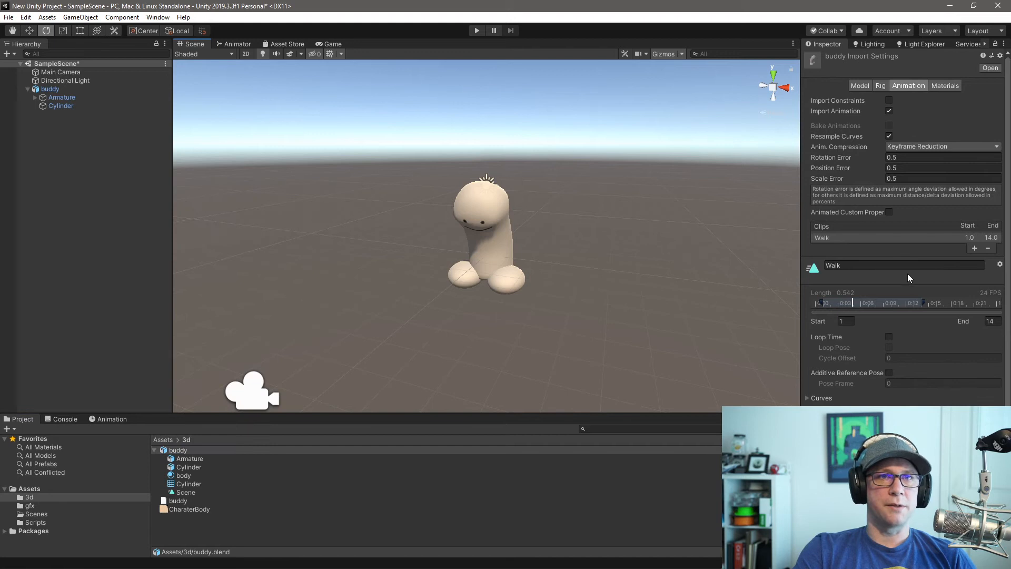
# Switch back to Blender, set the animation's start frame to 0 and save the file
pyautogui.click(457, 565)
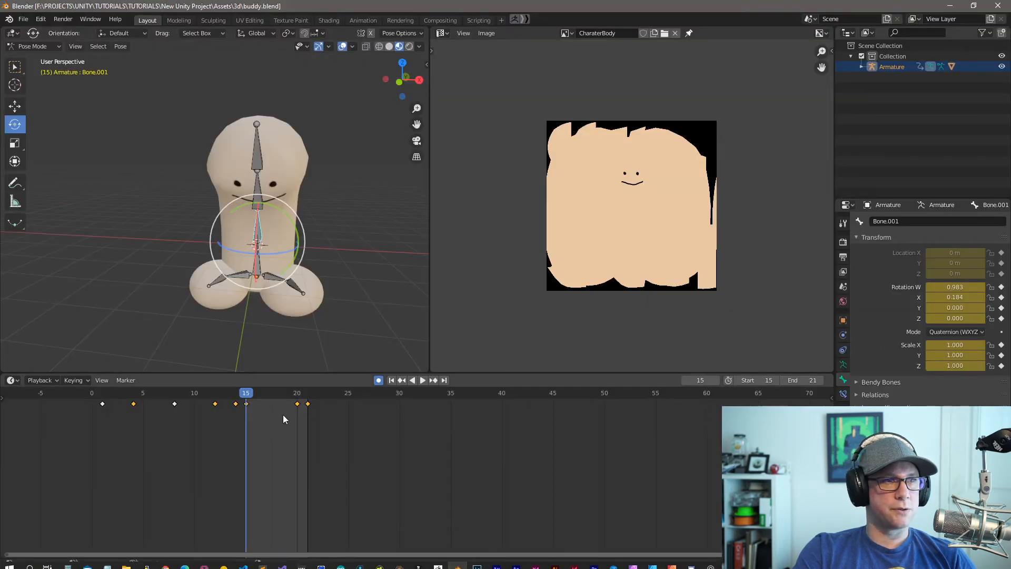
pyautogui.click(753, 379)
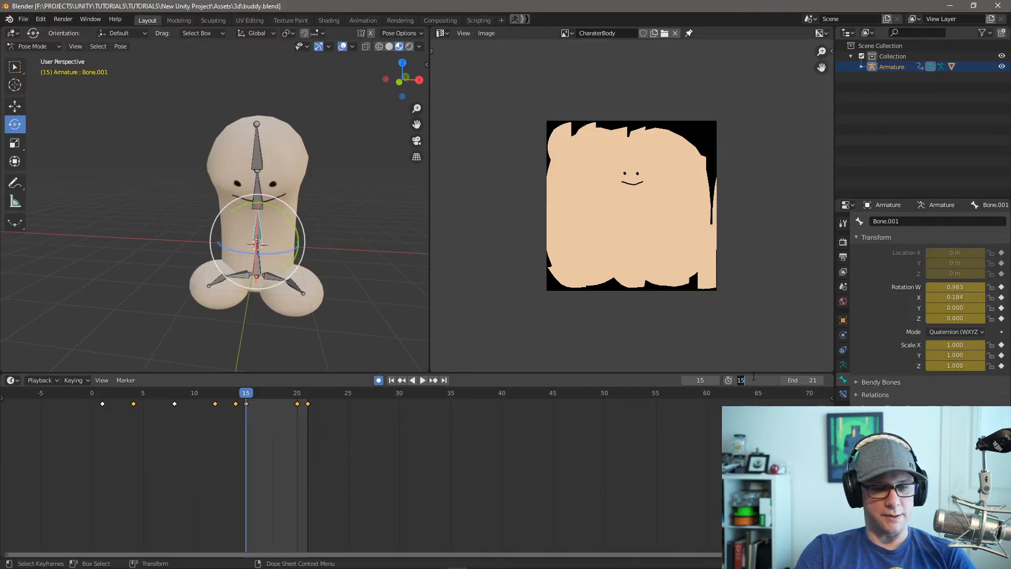
pyautogui.write('0')
pyautogui.press('Return')
pyautogui.hotkey('ctrl', 's')
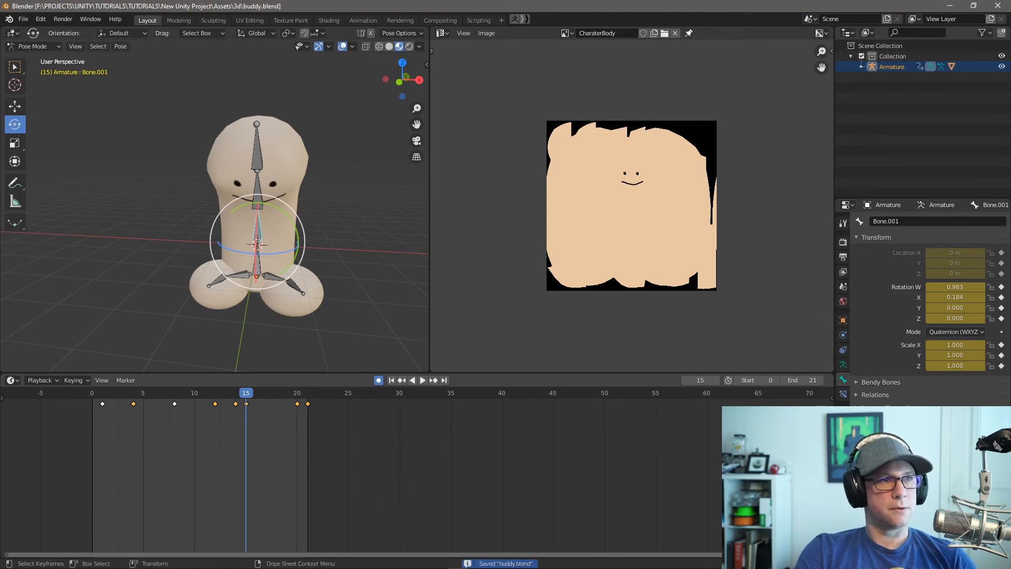
# Switch to Unity, add a second animation clip to buddy's import settings, and check the animation's playback in Blender
pyautogui.click(437, 561)
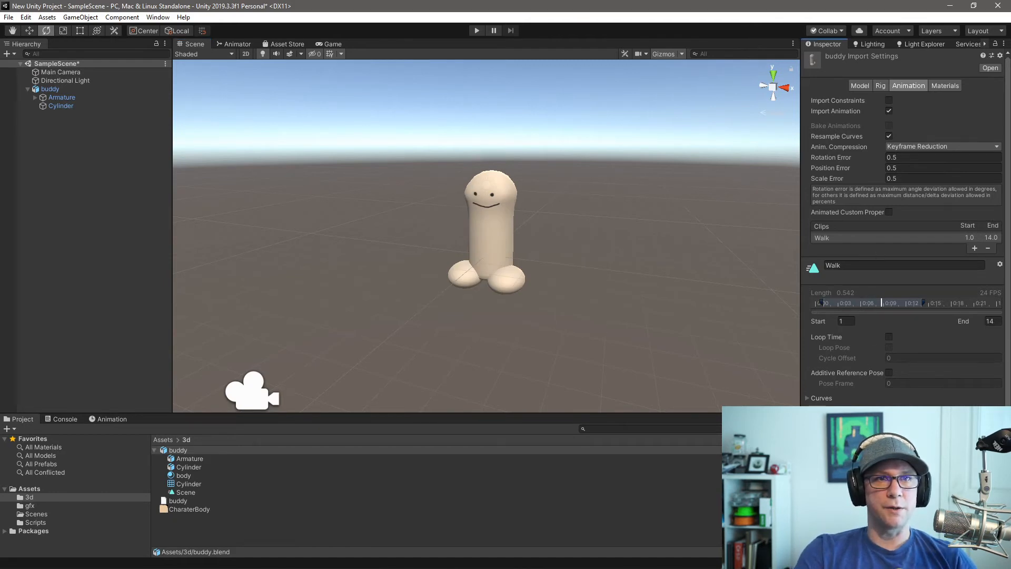
pyautogui.click(974, 248)
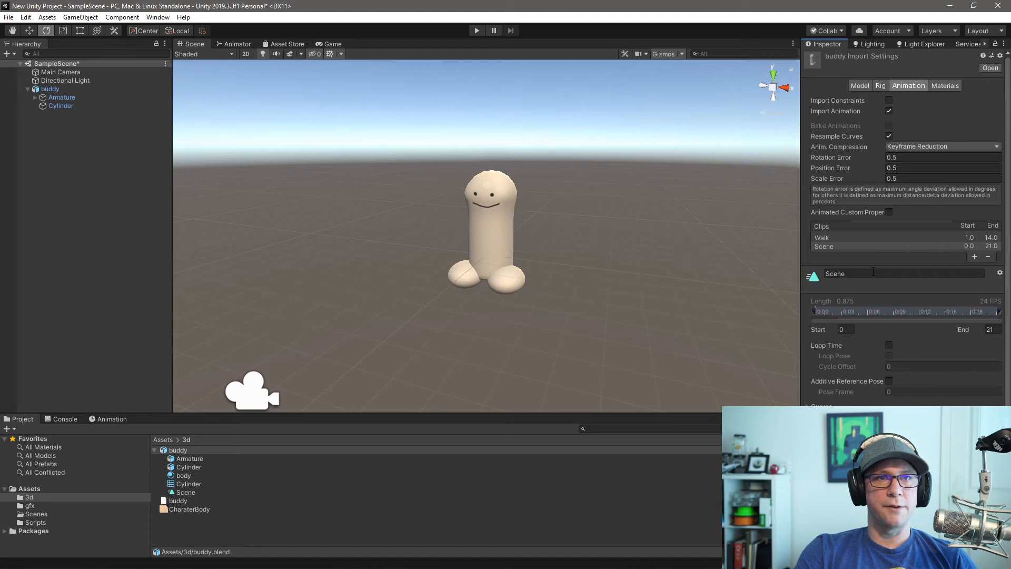
pyautogui.click(477, 563)
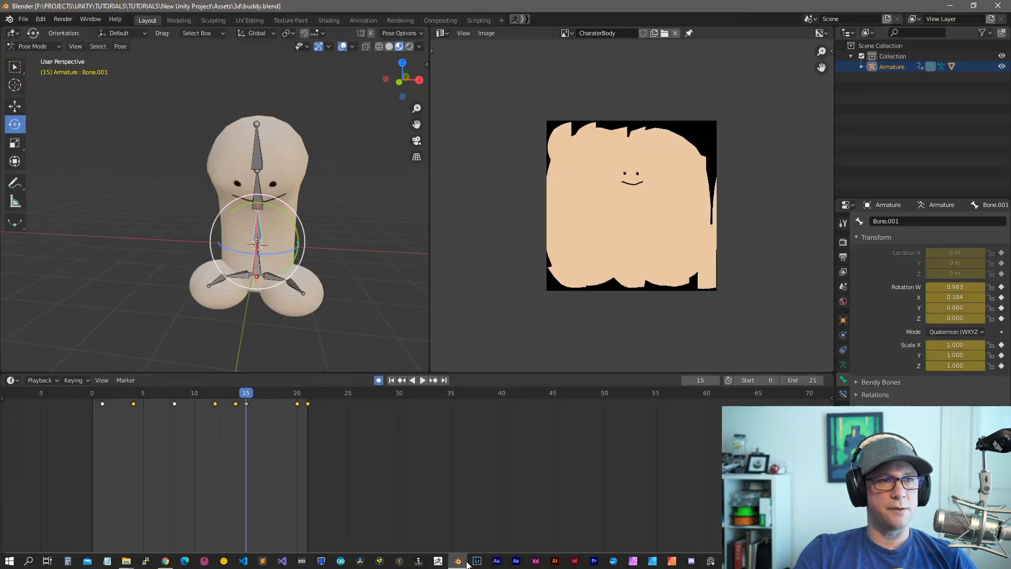
pyautogui.press('space')
pyautogui.press('space')
# Switch back to Unity, set the new clip's start frame to 15 and name it Boing
pyautogui.click(730, 561)
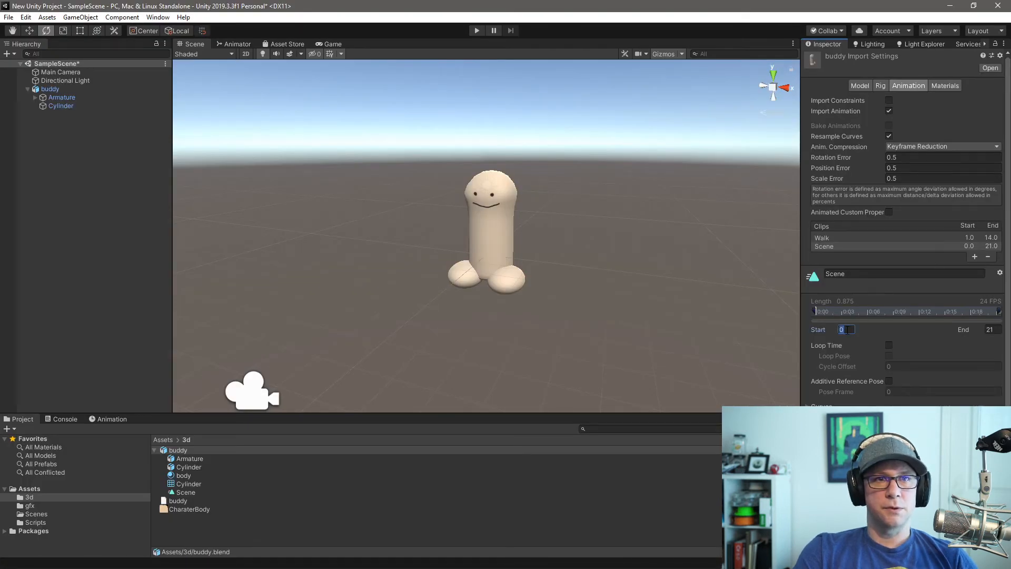
pyautogui.write('15')
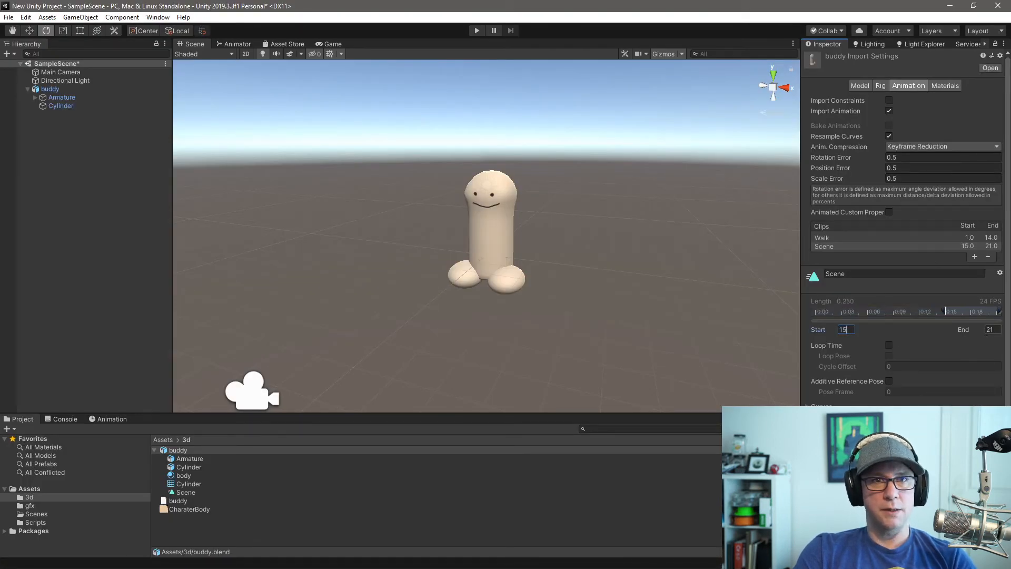
pyautogui.click(868, 273)
pyautogui.write('Boing')
pyautogui.press('Return')
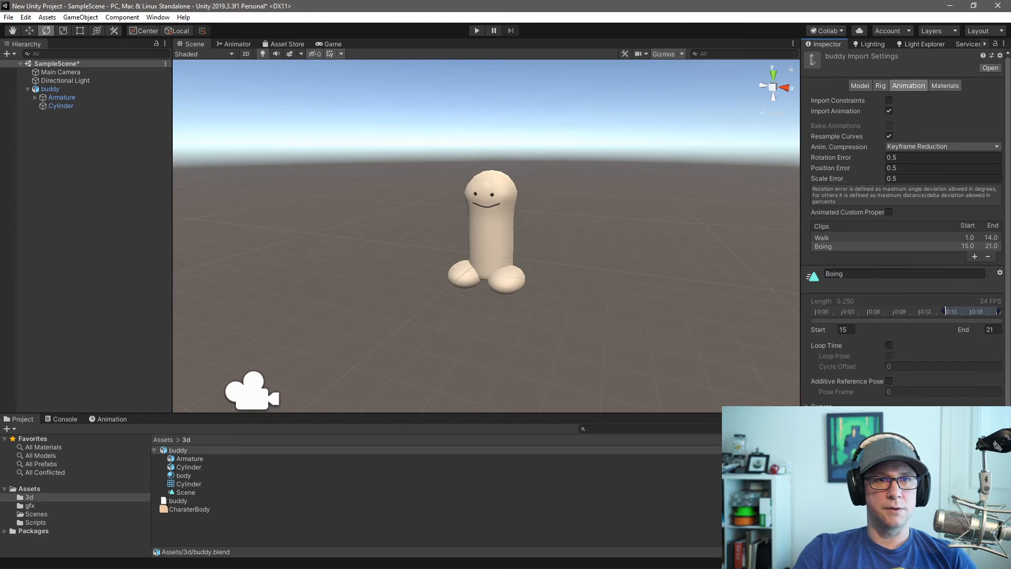
# Apply the pending import settings of the buddy model with its Walk and Boing clips
pyautogui.scroll(-2, 225, 209)
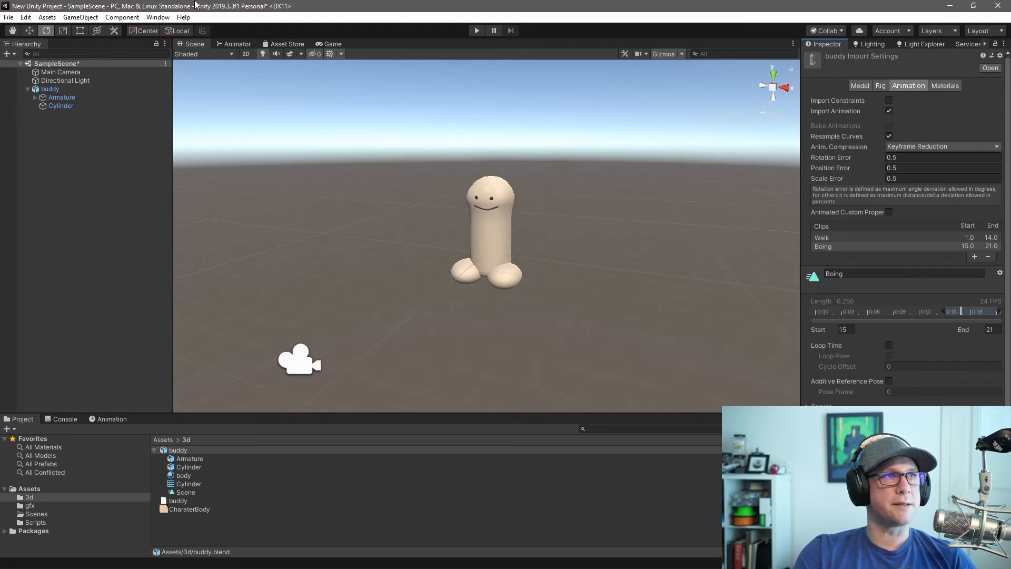
pyautogui.click(231, 43)
pyautogui.click(42, 89)
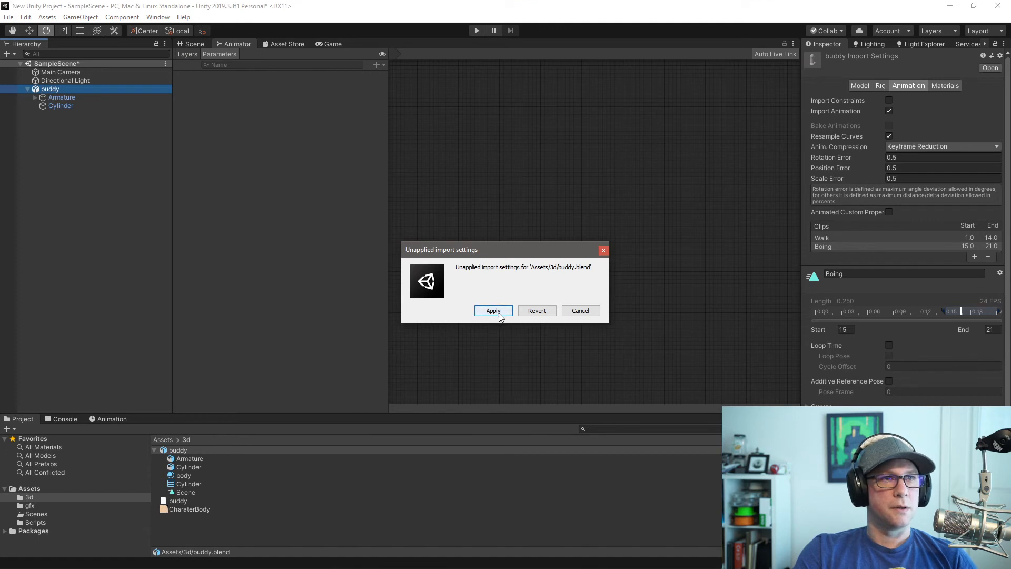
pyautogui.click(497, 313)
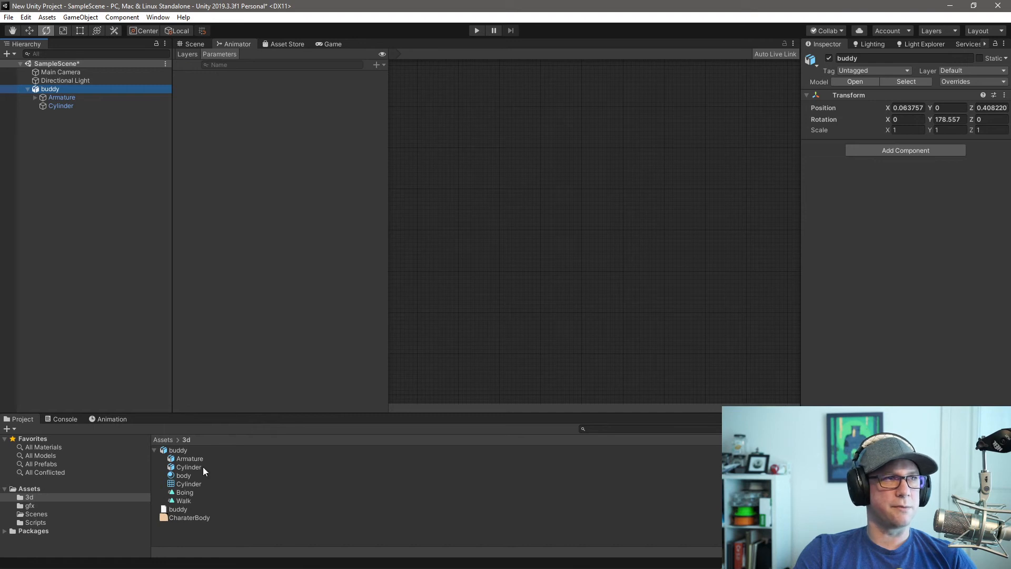
# Try adding an Animation component to the buddy object in the scene, and remove that component
pyautogui.click(194, 44)
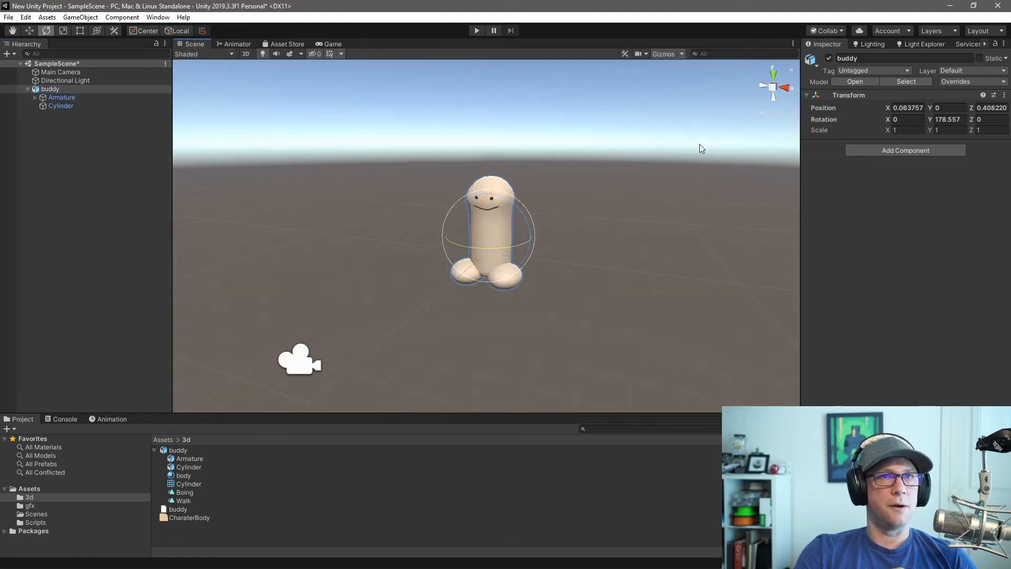
pyautogui.click(52, 98)
pyautogui.click(56, 106)
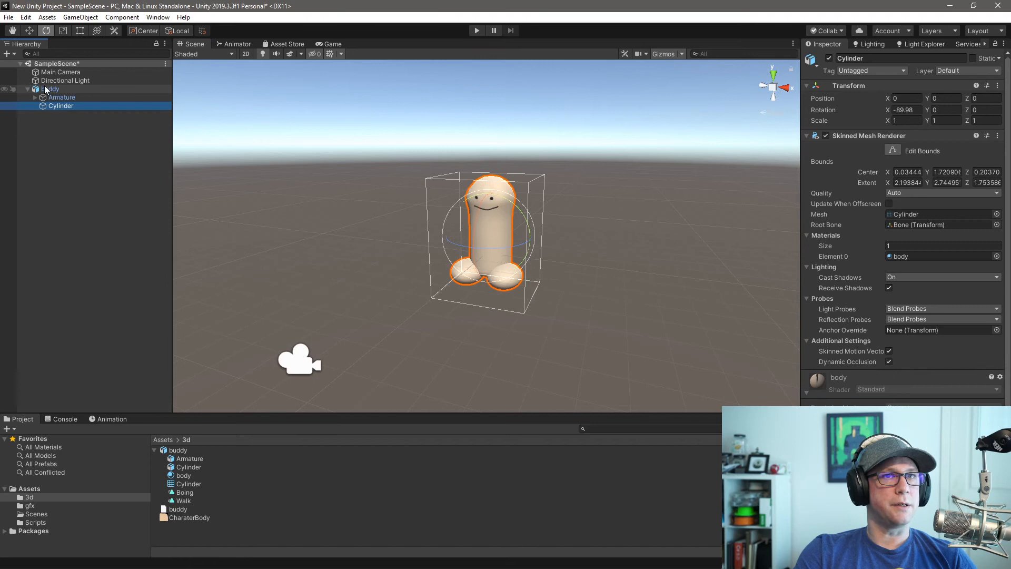
pyautogui.click(45, 82)
pyautogui.click(42, 88)
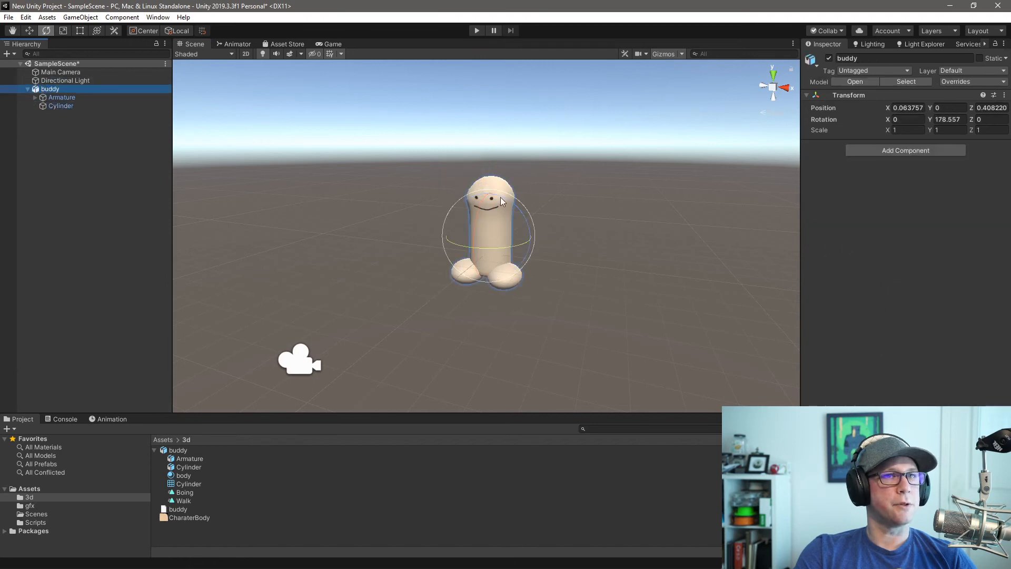
pyautogui.click(886, 153)
pyautogui.write('ani')
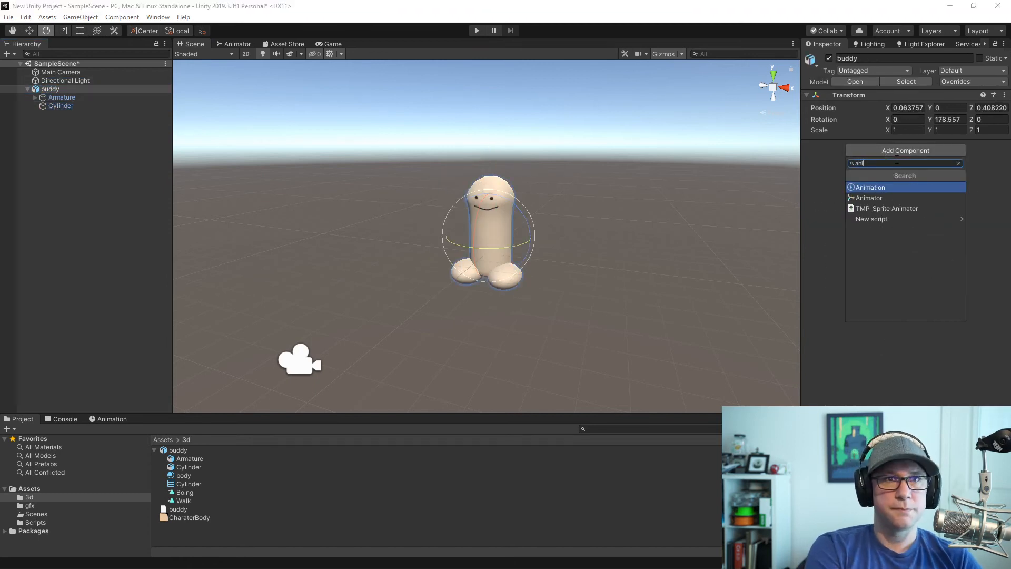
pyautogui.click(869, 192)
pyautogui.rightClick(852, 147)
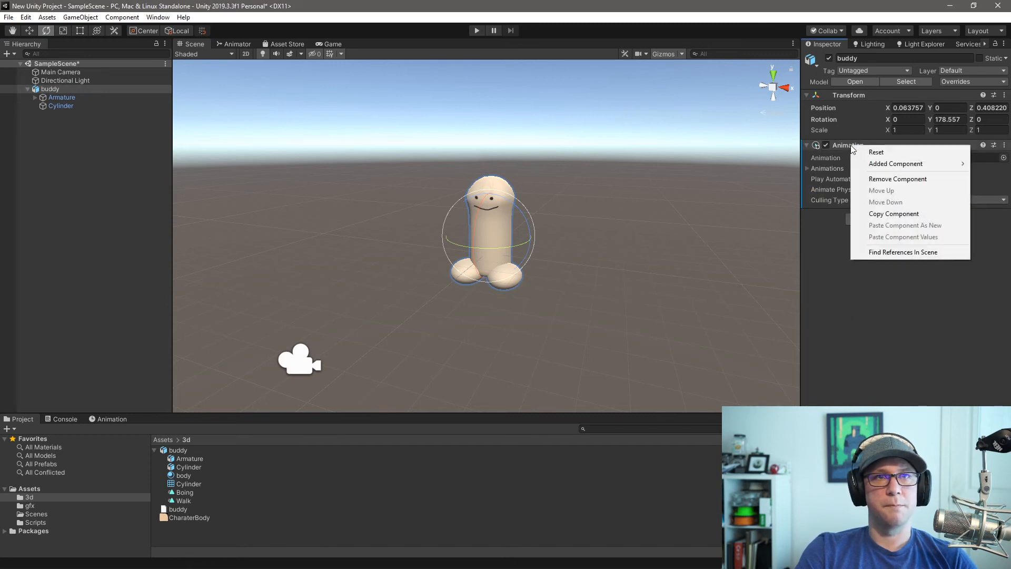
pyautogui.click(840, 313)
pyautogui.rightClick(840, 150)
pyautogui.click(892, 181)
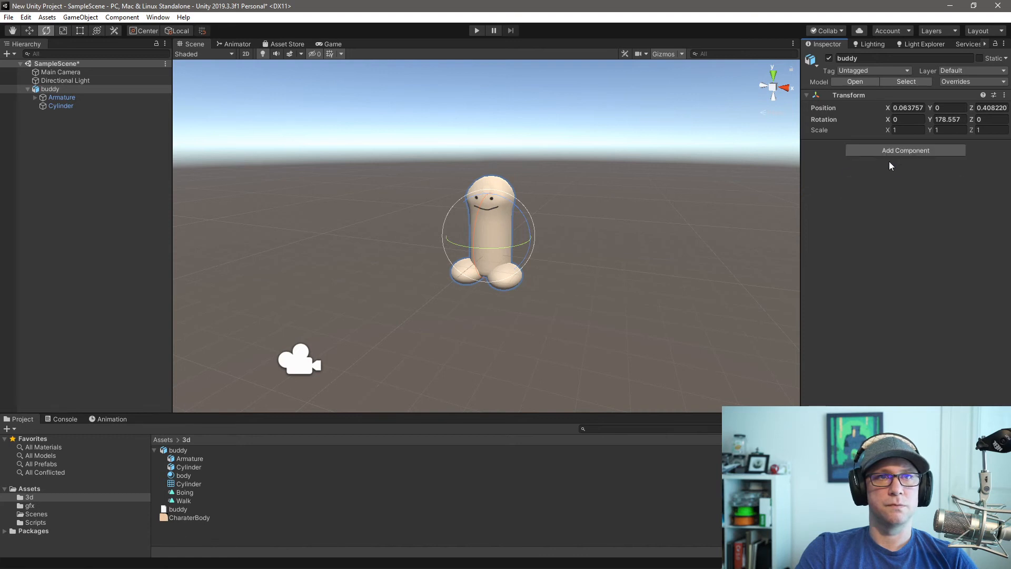
# Add an Animator component to the buddy object
pyautogui.click(895, 150)
pyautogui.click(879, 197)
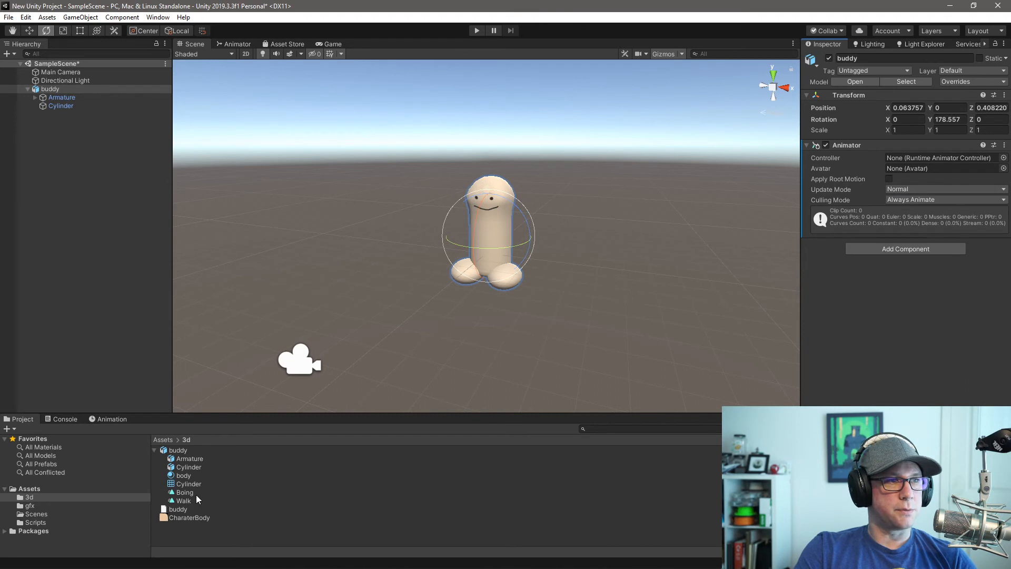
# Create an Animator Controller named funGuy in the 3d folder and assign it to buddy's Animator component
pyautogui.rightClick(189, 533)
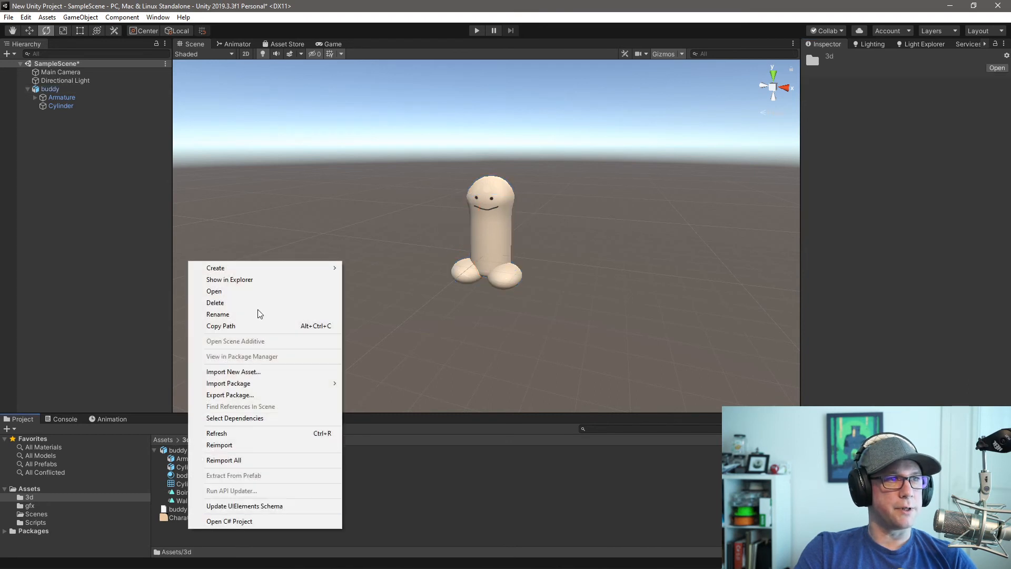
pyautogui.moveTo(261, 268)
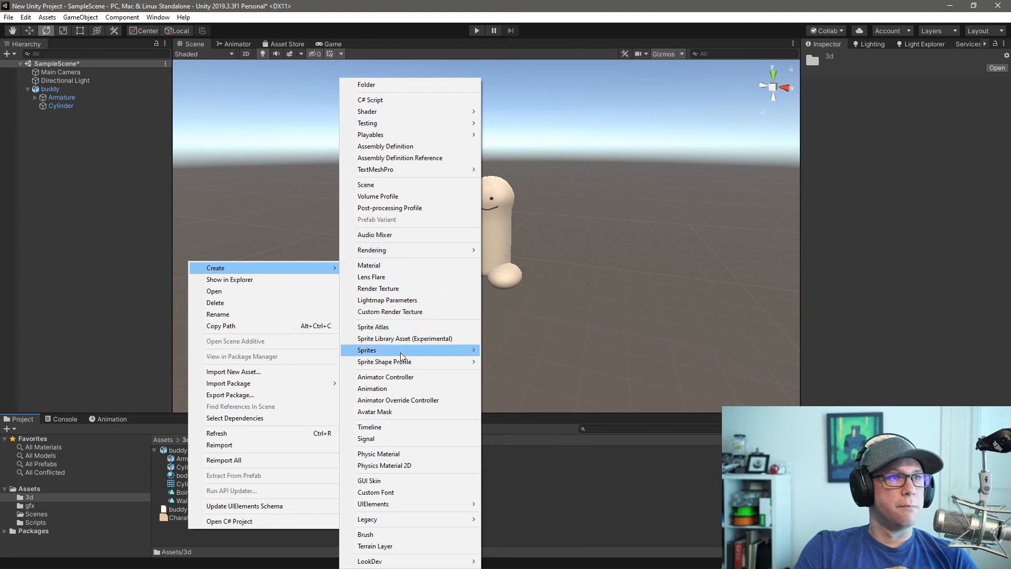
pyautogui.click(406, 377)
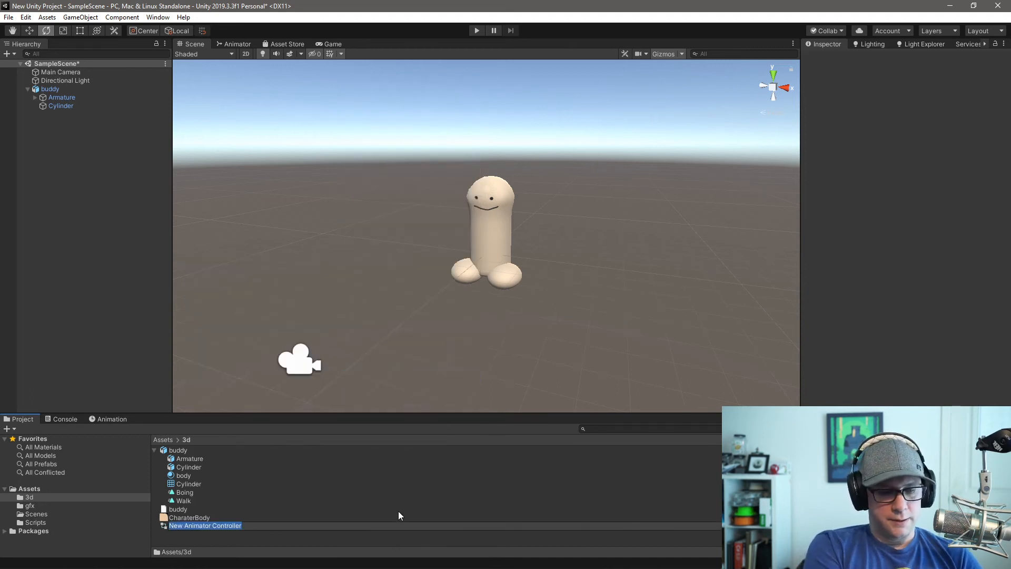
pyautogui.write('funGuy')
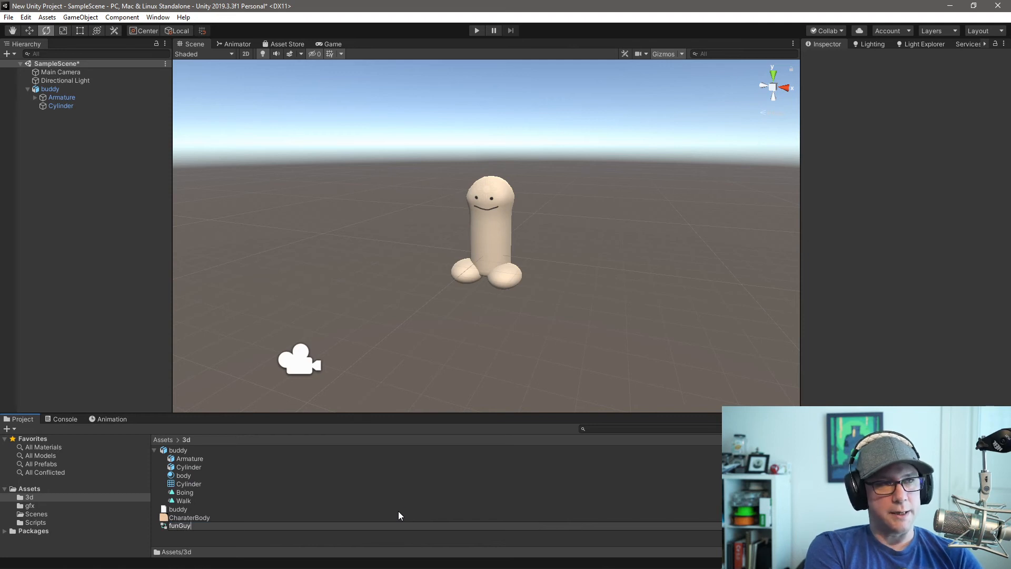
pyautogui.press('Return')
pyautogui.click(50, 89)
pyautogui.moveTo(173, 522); pyautogui.dragTo(920, 160)
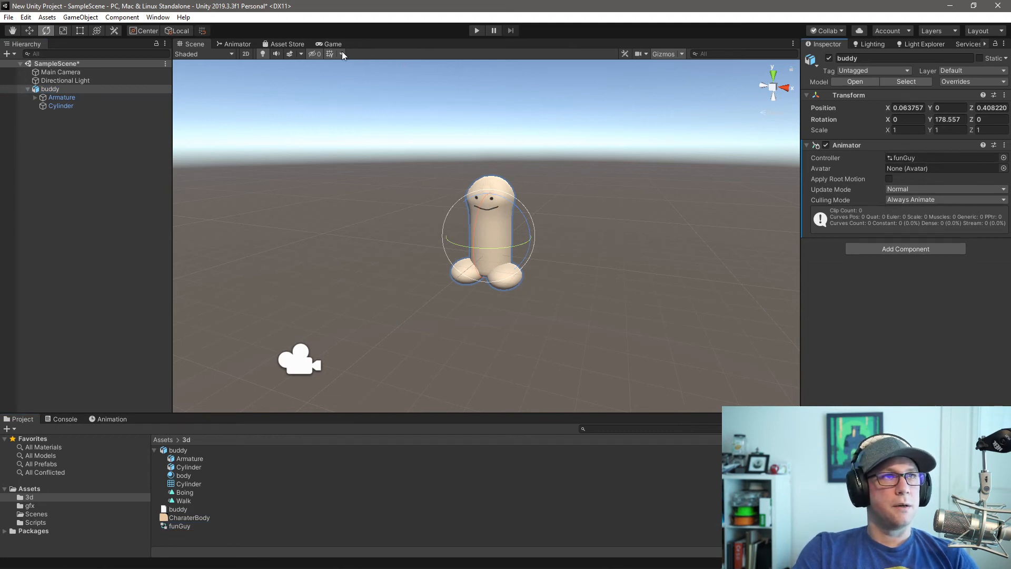
# Add the Boing and Walk clips as states in the funGuy controller and set Walk as the layer default state
pyautogui.click(234, 45)
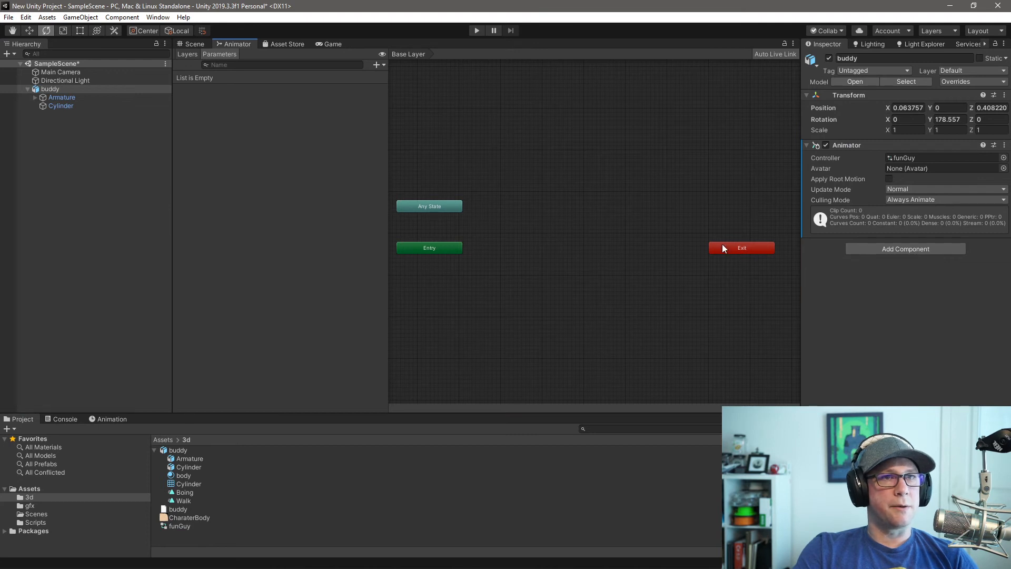
pyautogui.moveTo(181, 493); pyautogui.dragTo(507, 289)
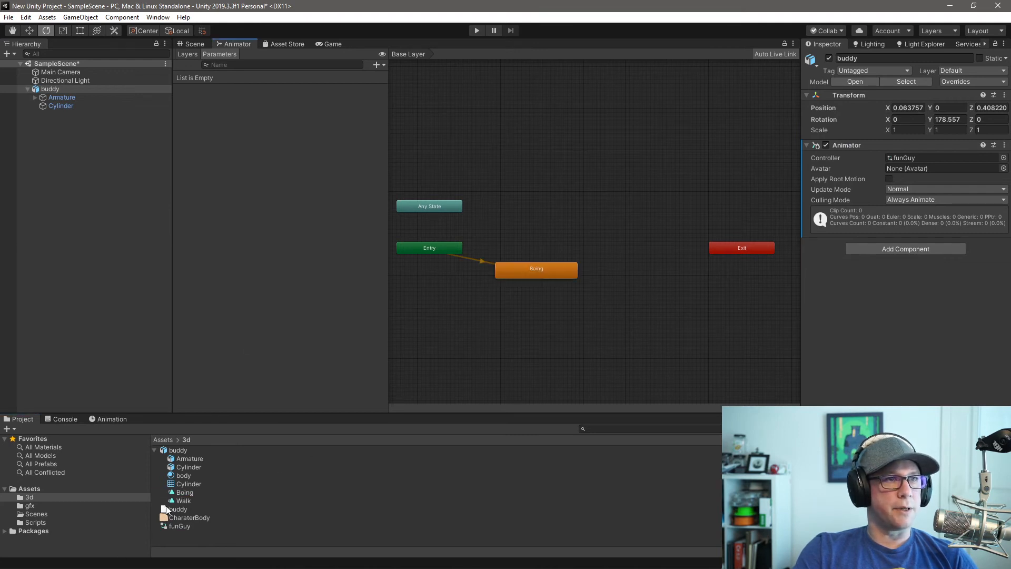
pyautogui.moveTo(515, 224); pyautogui.dragTo(514, 224)
pyautogui.rightClick(560, 228)
pyautogui.click(509, 241)
pyautogui.rightClick(548, 227)
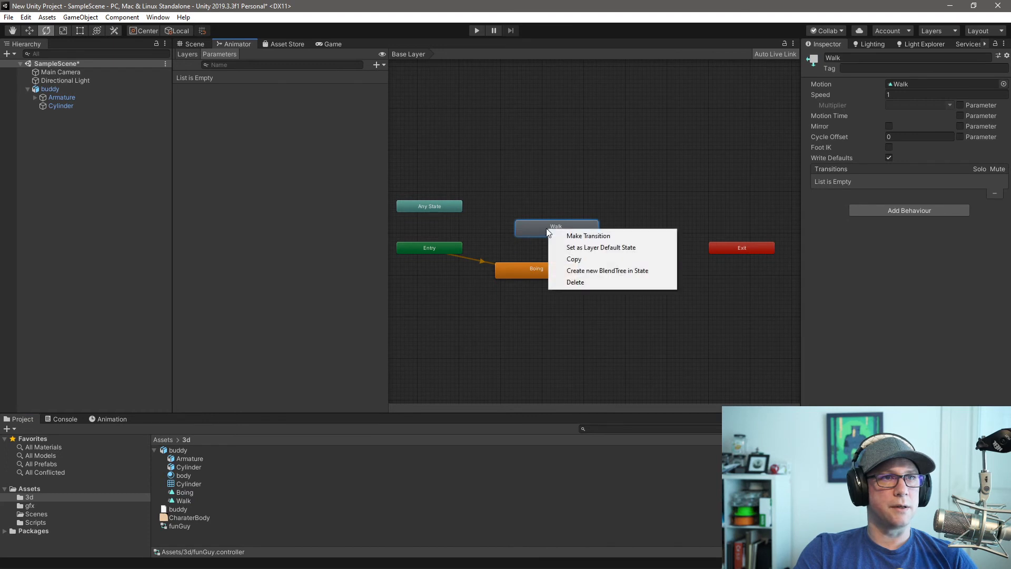
pyautogui.click(605, 248)
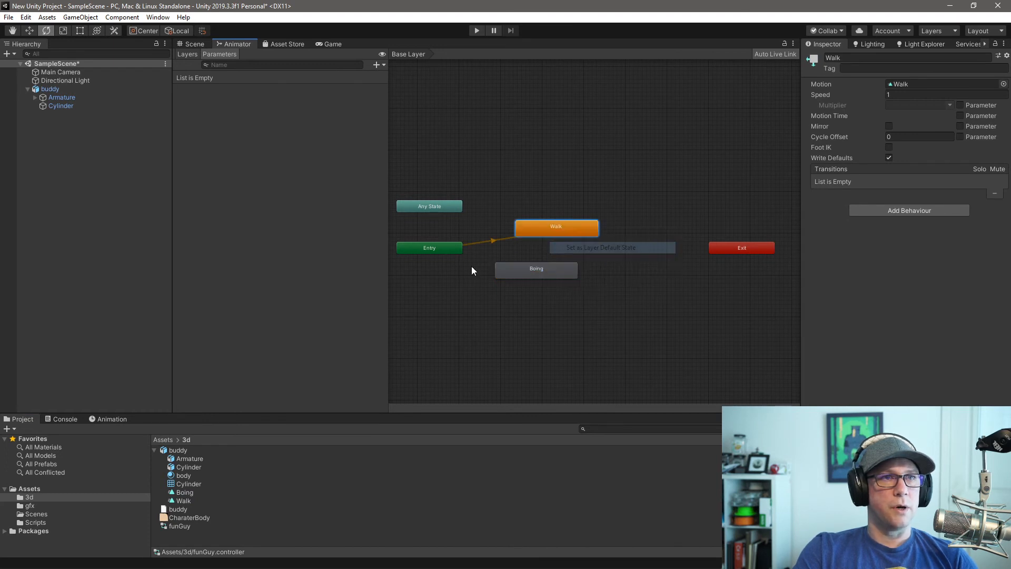
pyautogui.rightClick(558, 234)
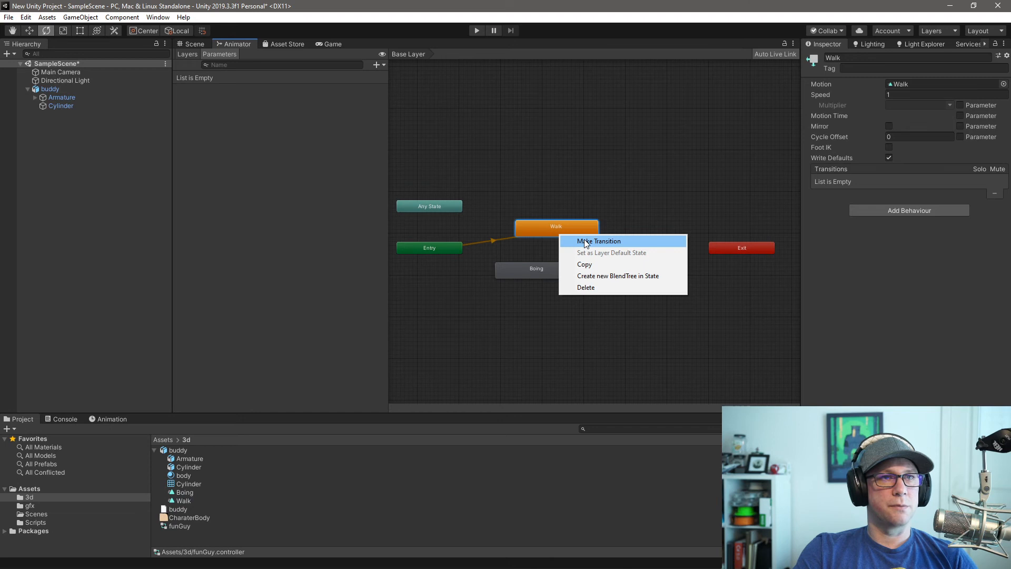
pyautogui.click(642, 167)
pyautogui.moveTo(567, 232); pyautogui.dragTo(568, 232)
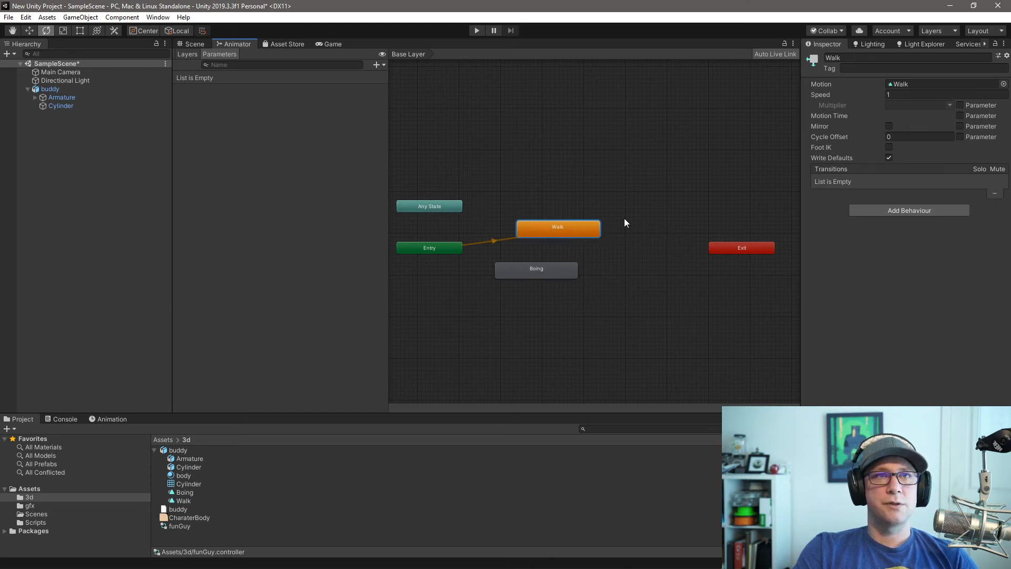
# Enable Loop Time for the Walk clip in the buddy model's animation import settings
pyautogui.click(51, 89)
pyautogui.click(174, 450)
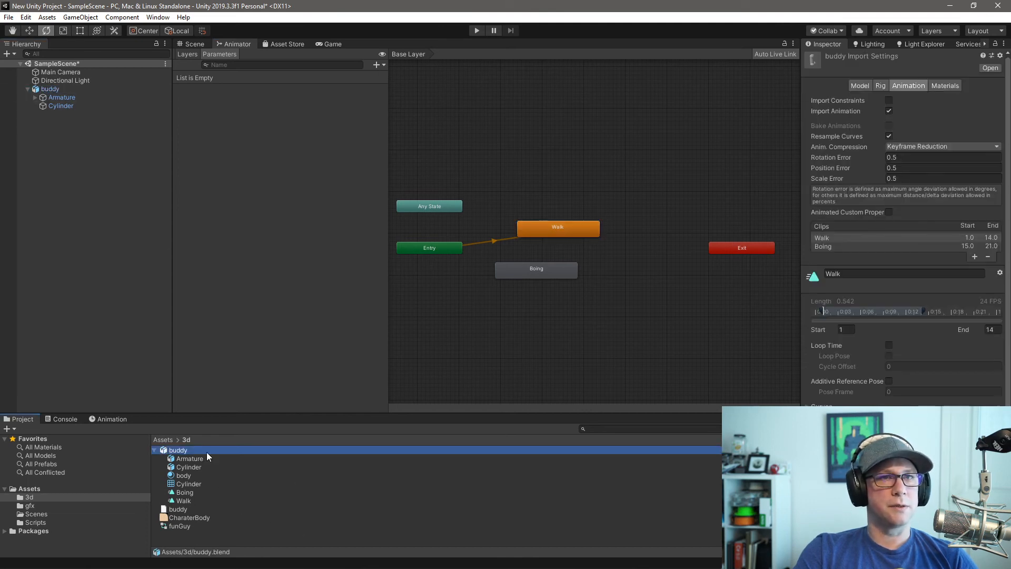
pyautogui.scroll(-1, 886, 321)
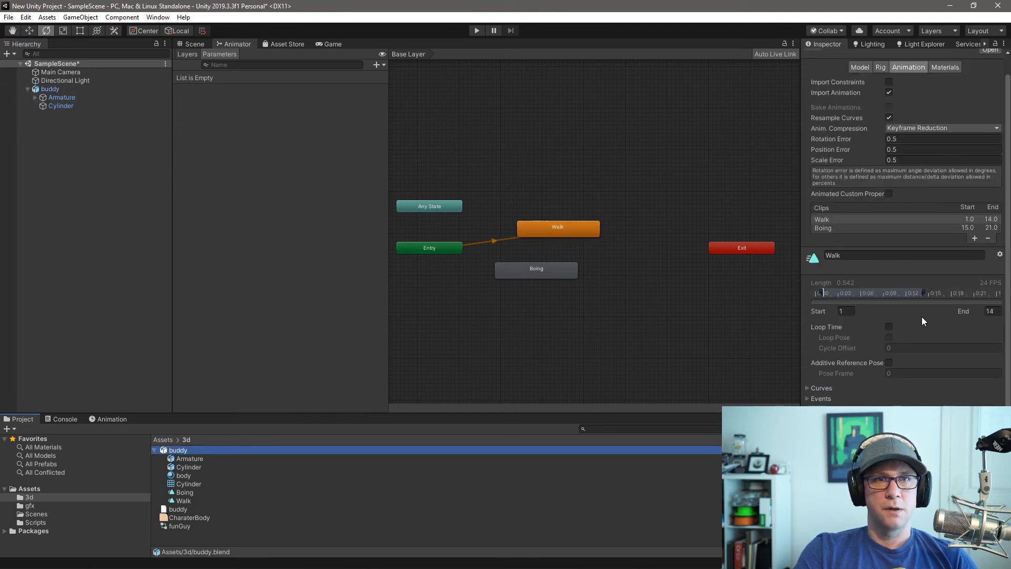
pyautogui.click(888, 327)
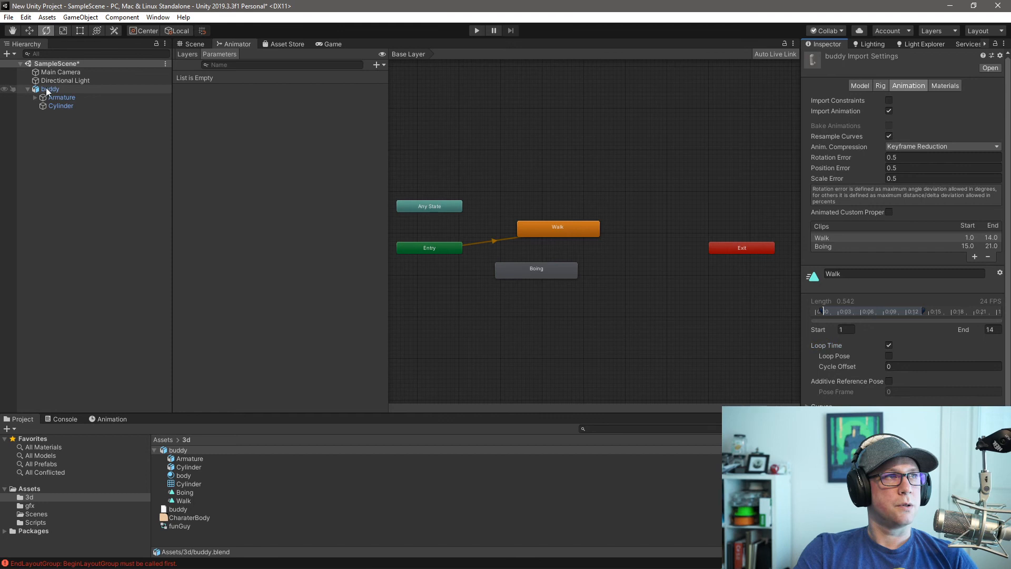
# Create a transition from the Walk state to the Boing state and move Boing farther below Walk
pyautogui.click(46, 88)
pyautogui.click(566, 227)
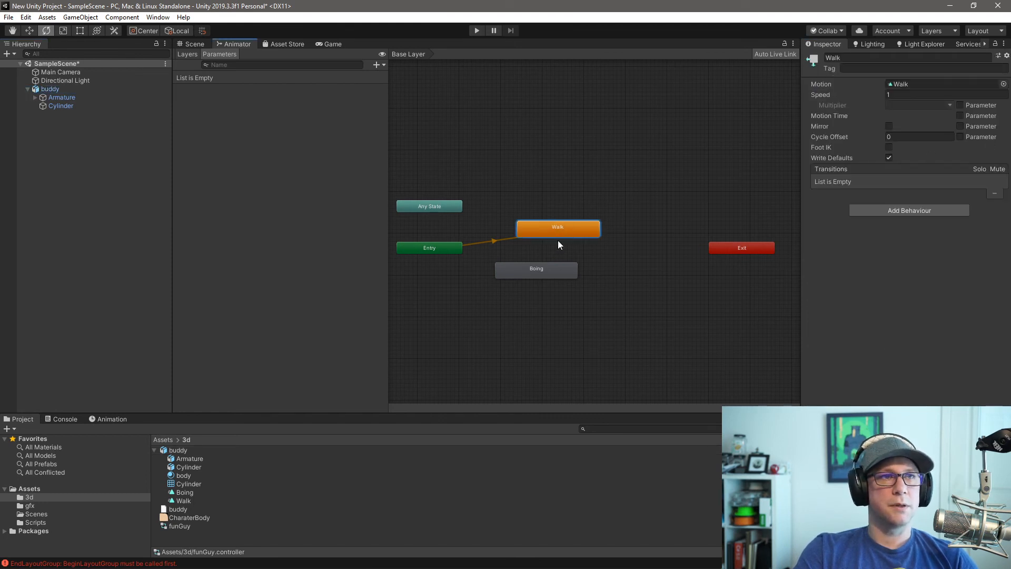
pyautogui.rightClick(542, 268)
pyautogui.click(563, 280)
pyautogui.click(542, 233)
pyautogui.rightClick(579, 274)
pyautogui.rightClick(547, 229)
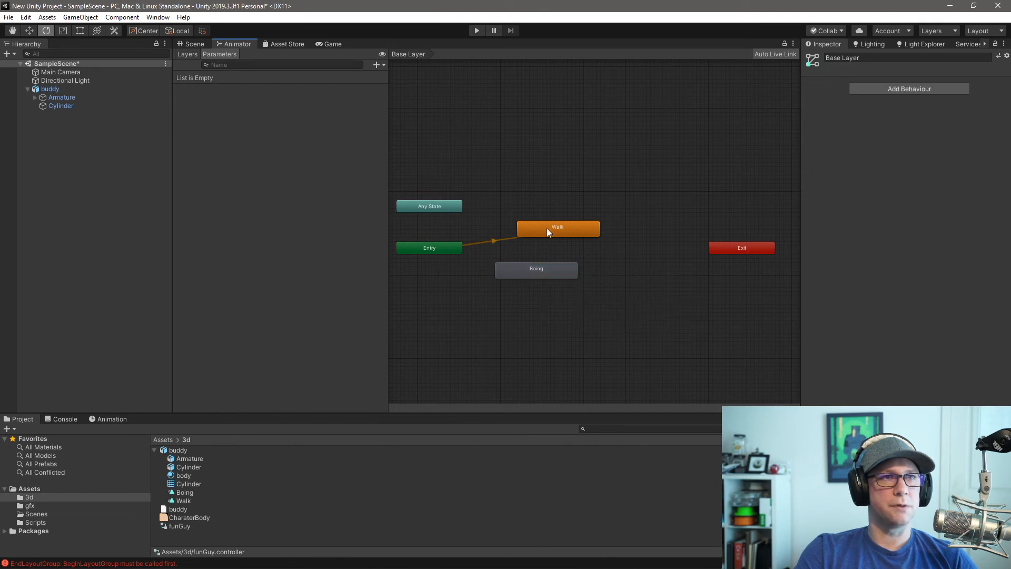
pyautogui.click(538, 224)
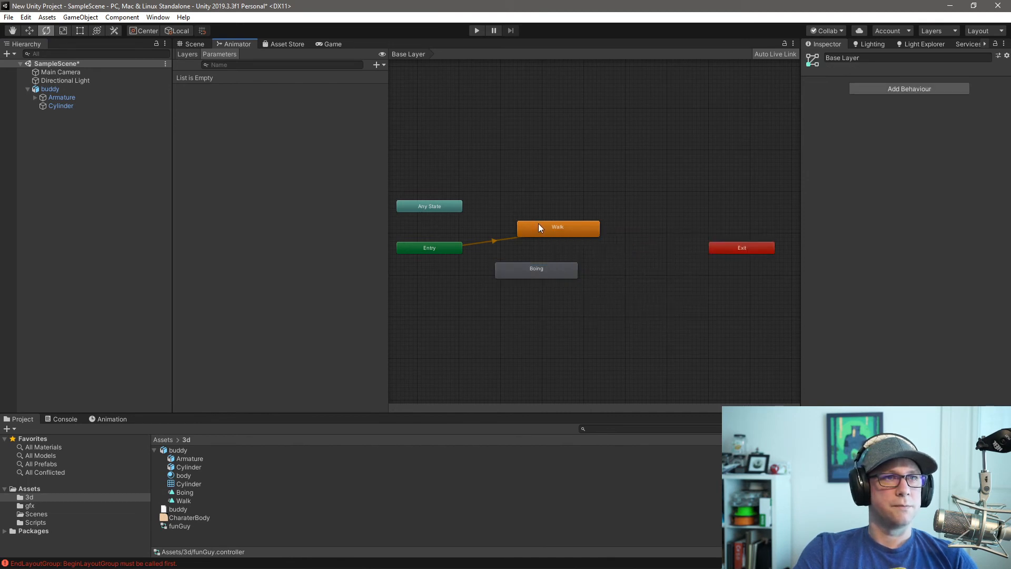
pyautogui.rightClick(545, 226)
pyautogui.click(576, 234)
pyautogui.click(551, 264)
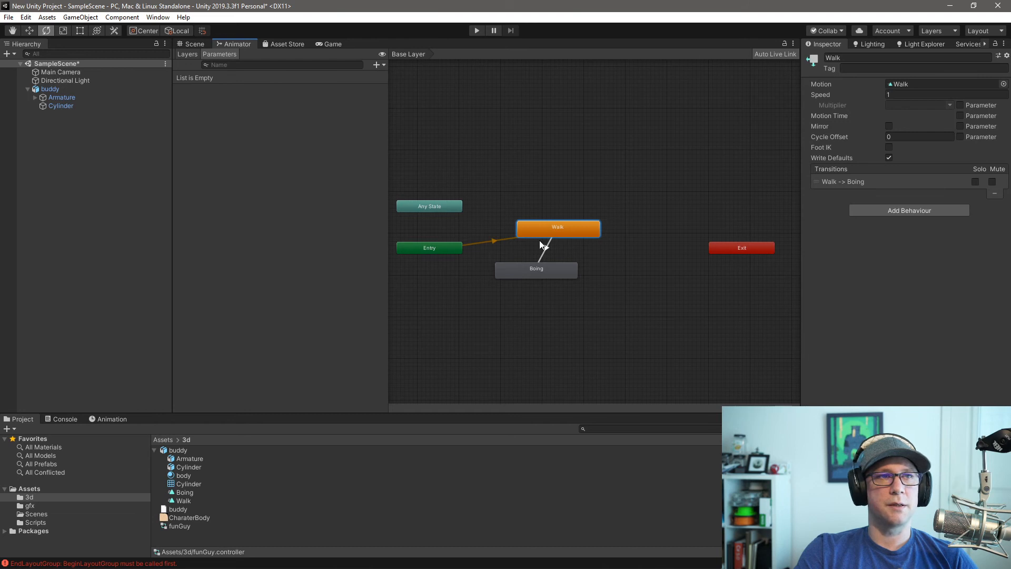
pyautogui.moveTo(546, 268); pyautogui.dragTo(561, 285)
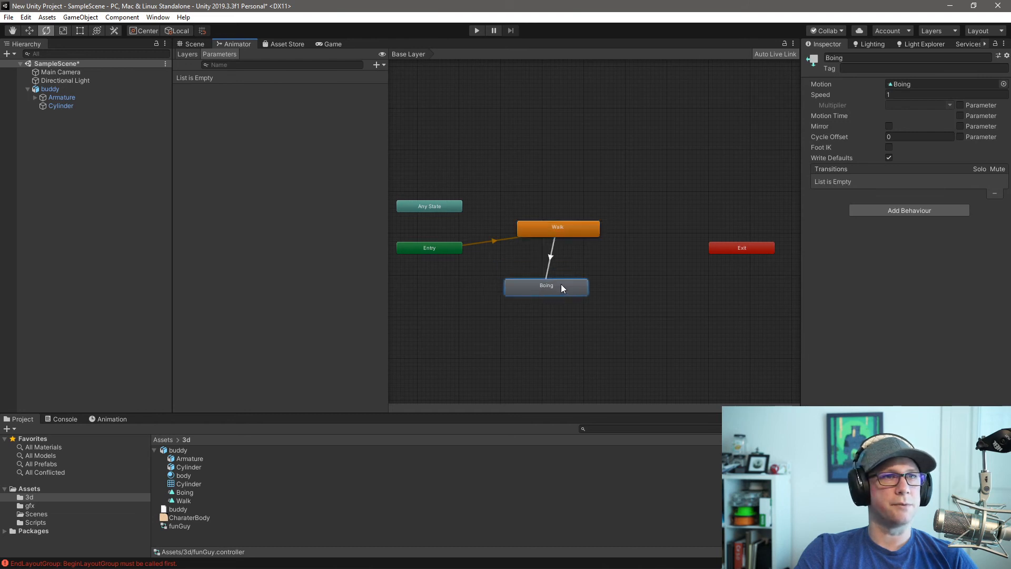
# Add a Bool parameter named boing and use boing = true as the condition of the Walk-to-Boing transition
pyautogui.click(377, 64)
pyautogui.click(393, 100)
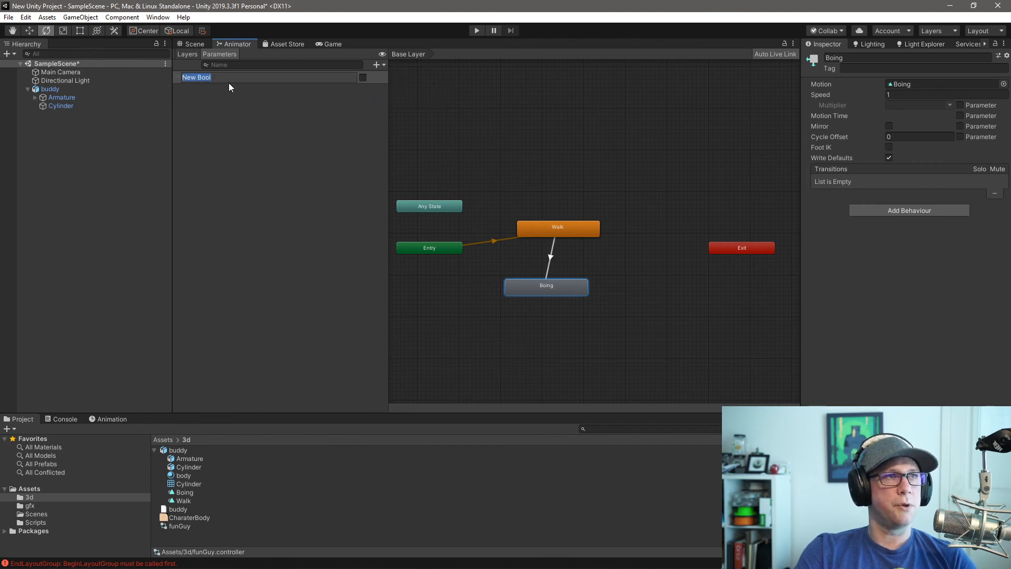
pyautogui.write('boing')
pyautogui.press('Return')
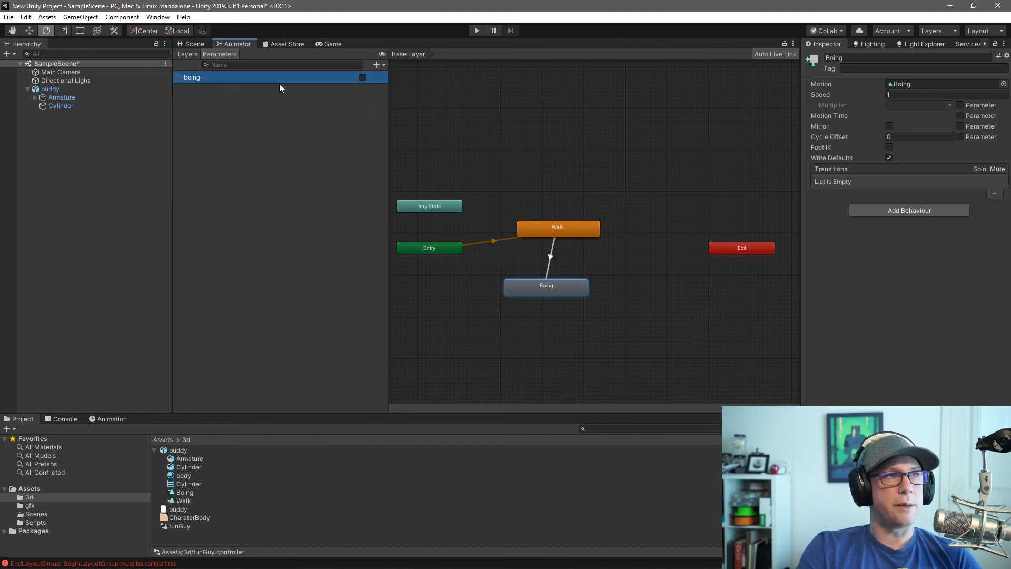
pyautogui.click(550, 256)
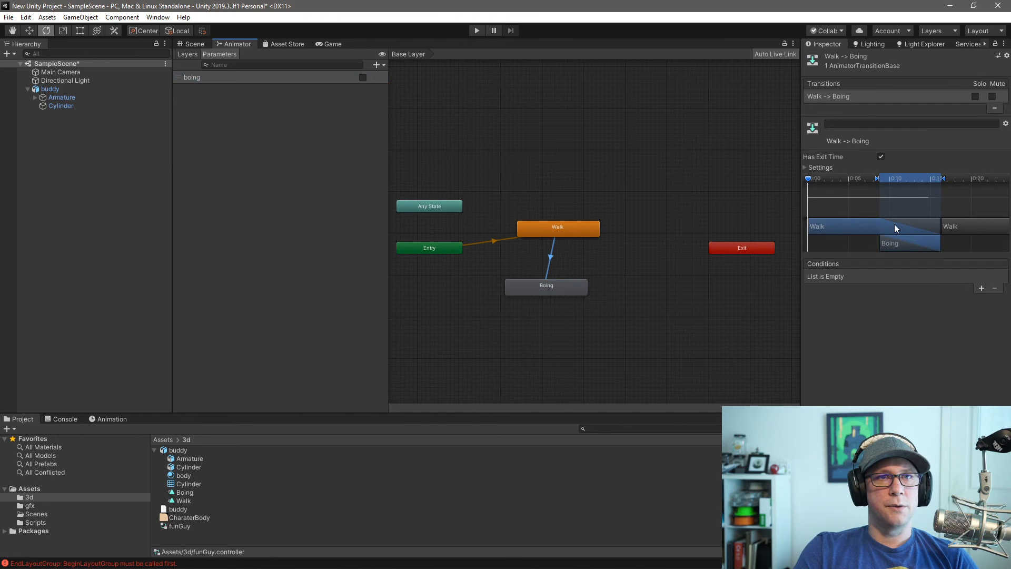
pyautogui.click(980, 288)
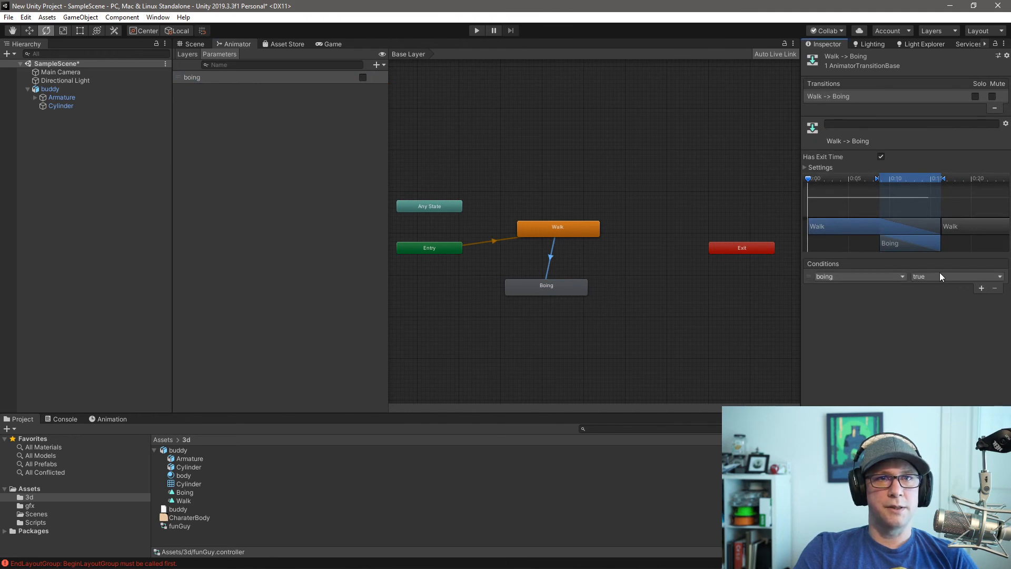
# Try to make a transition from the Boing state back to the Entry node
pyautogui.rightClick(551, 285)
pyautogui.click(619, 298)
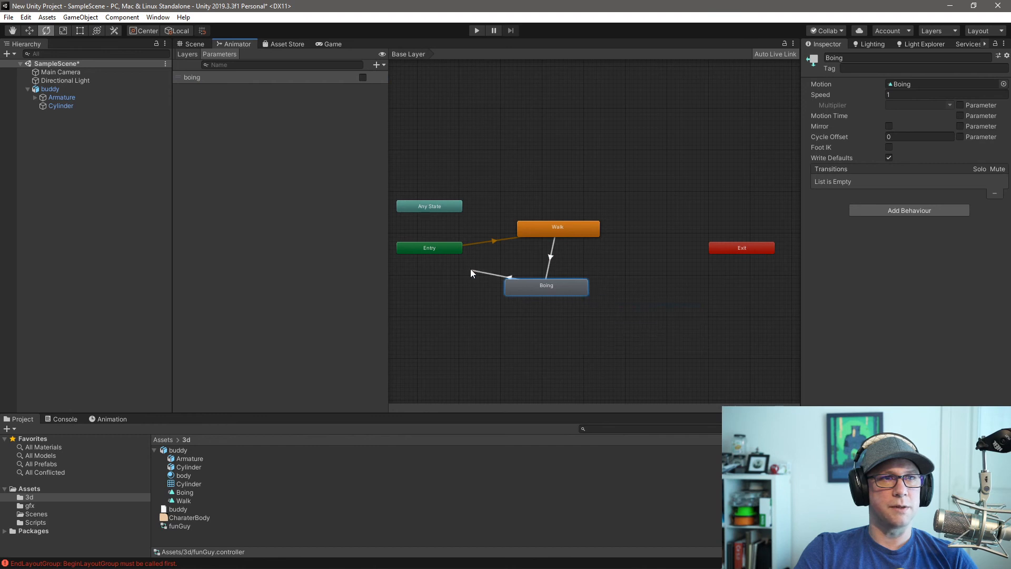
pyautogui.click(443, 245)
pyautogui.rightClick(521, 278)
pyautogui.click(542, 291)
pyautogui.click(444, 248)
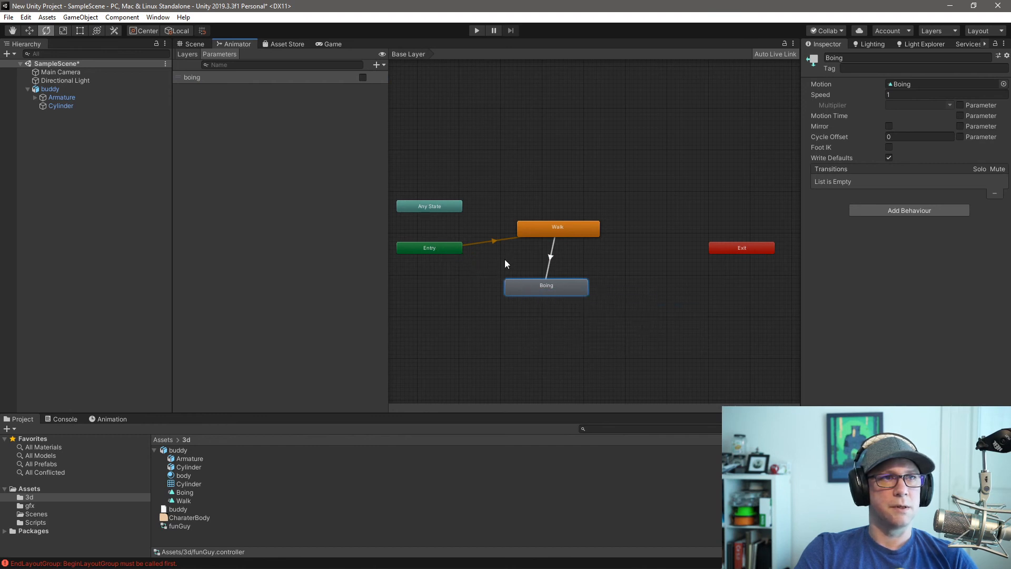
# Create a transition from the Boing state back to the Walk state
pyautogui.rightClick(522, 285)
pyautogui.click(641, 274)
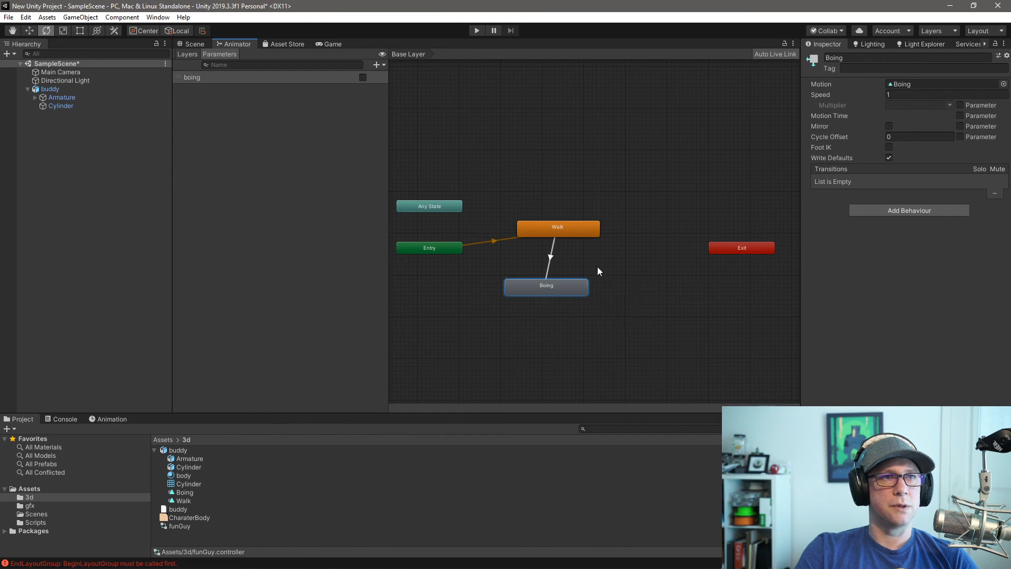
pyautogui.rightClick(558, 290)
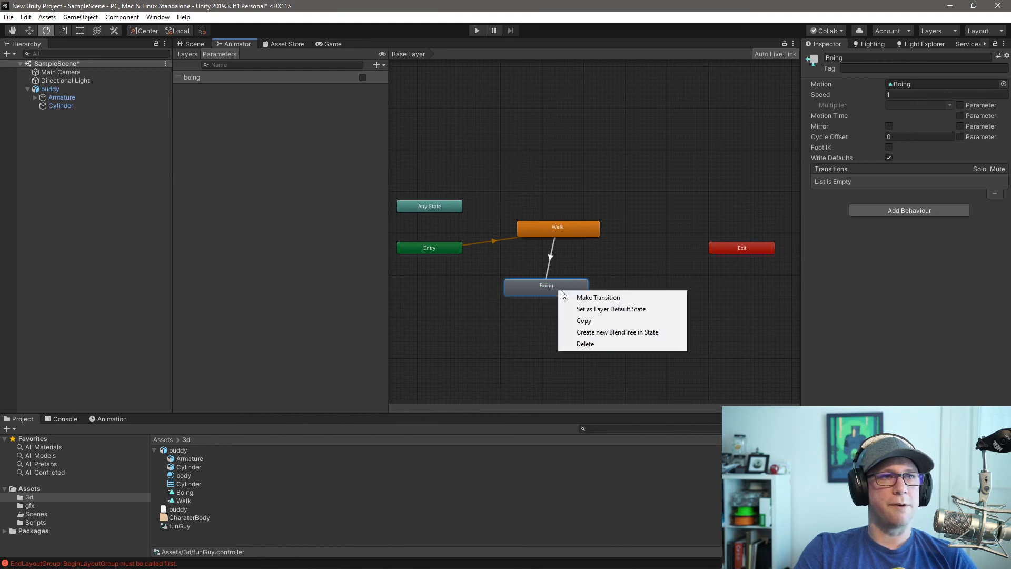
pyautogui.click(601, 299)
pyautogui.click(583, 233)
# Add boing = false as the condition of the Boing-to-Walk transition
pyautogui.click(552, 262)
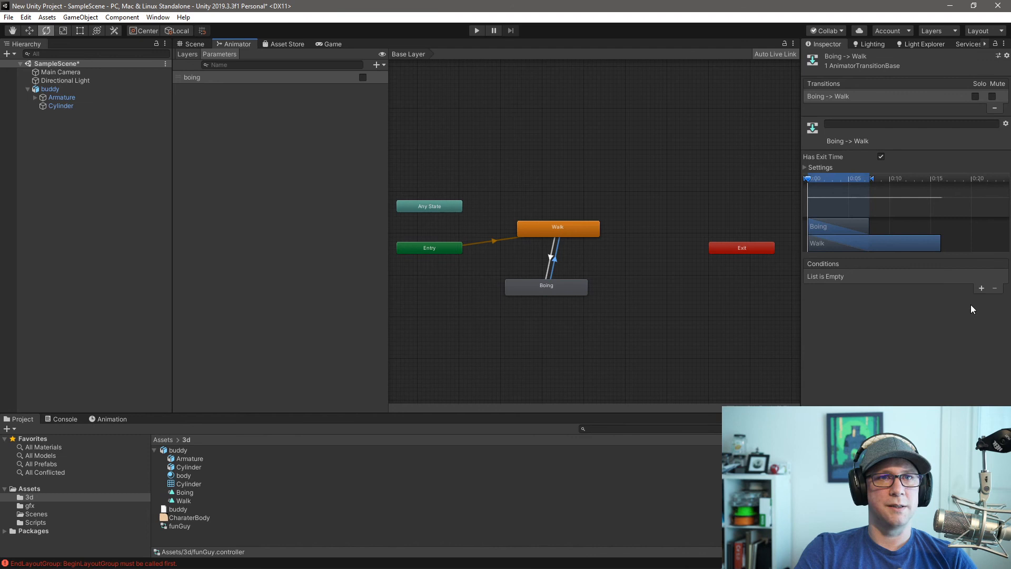
pyautogui.click(981, 288)
pyautogui.click(950, 276)
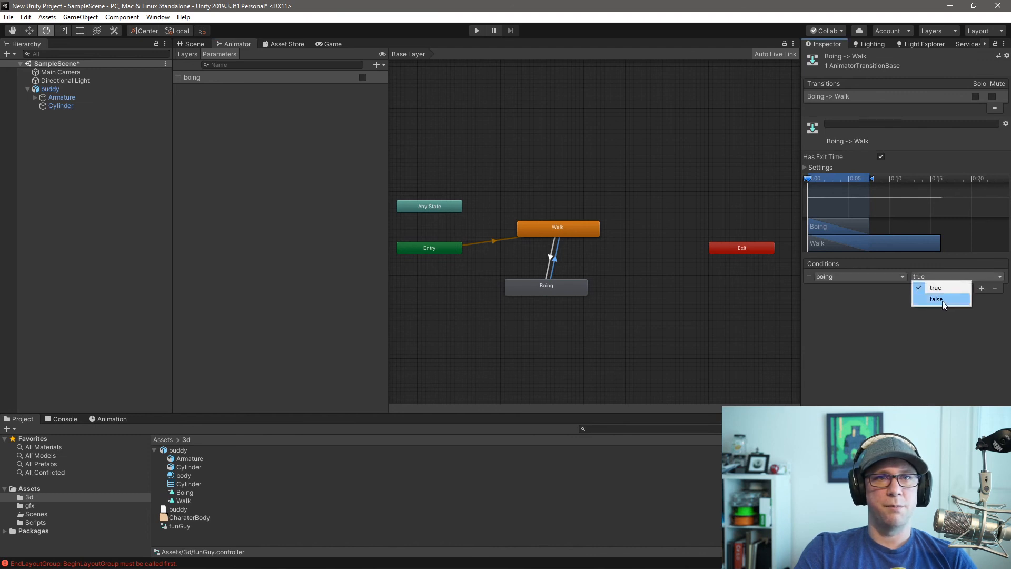
pyautogui.click(942, 301)
# Dock the Animator window beside the main view, narrow it, and show the Game view next to it
pyautogui.moveTo(233, 43); pyautogui.dragTo(540, 188)
pyautogui.moveTo(680, 106); pyautogui.dragTo(622, 110)
pyautogui.click(231, 44)
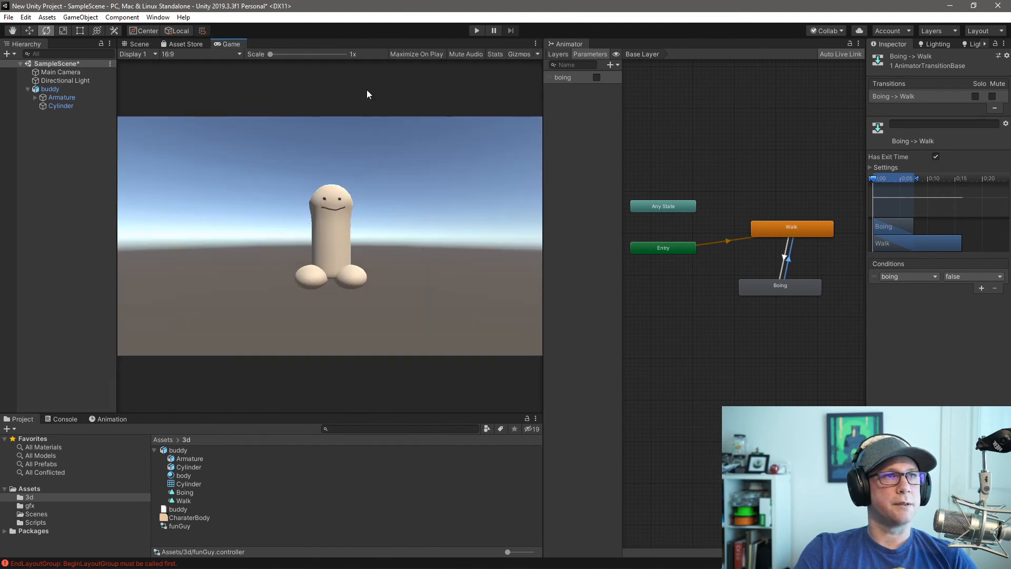
# Test the state switching in Play mode by toggling the boing parameter on and off, then stop playback
pyautogui.click(475, 30)
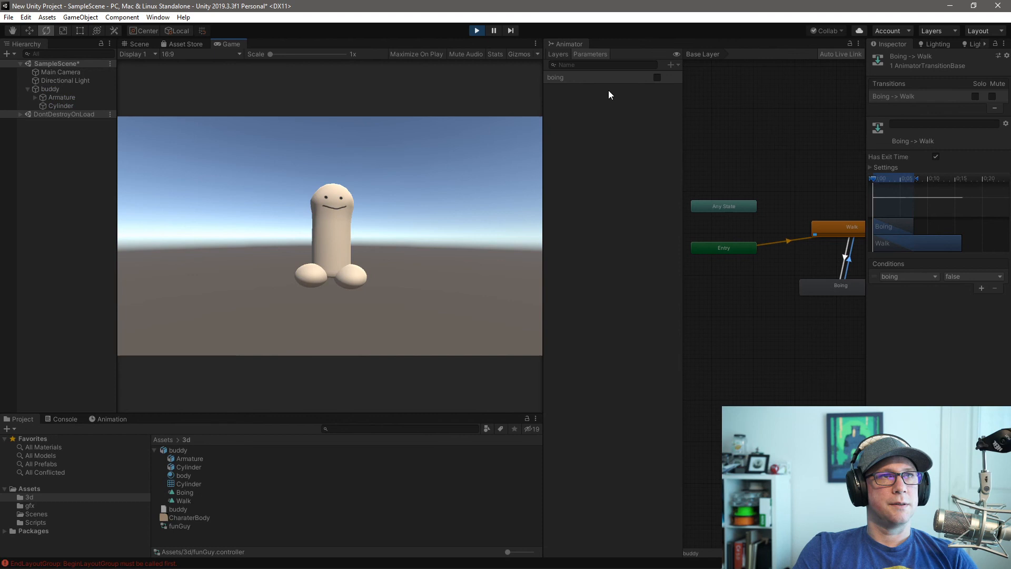
pyautogui.click(656, 77)
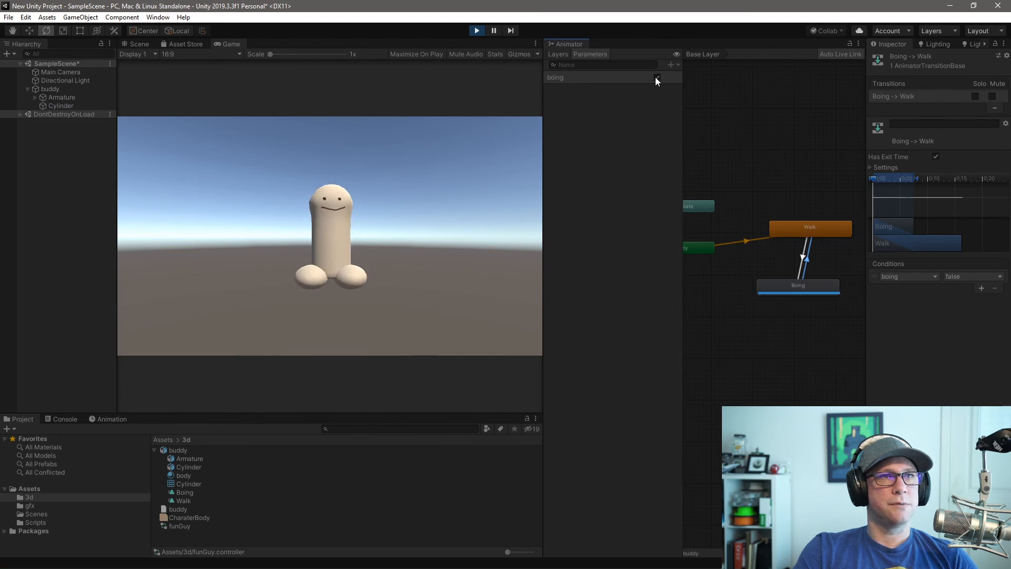
pyautogui.click(656, 78)
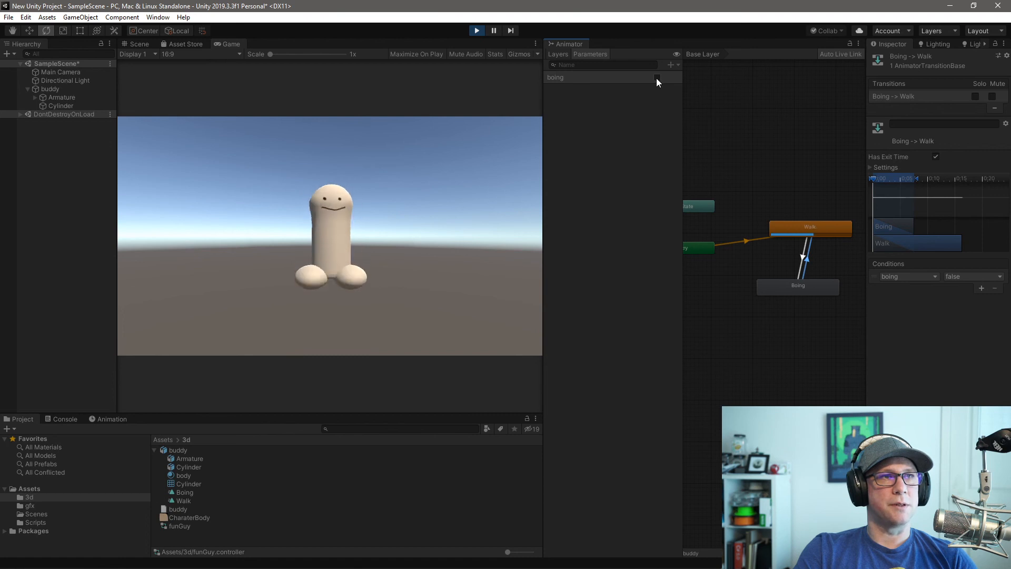
pyautogui.click(656, 78)
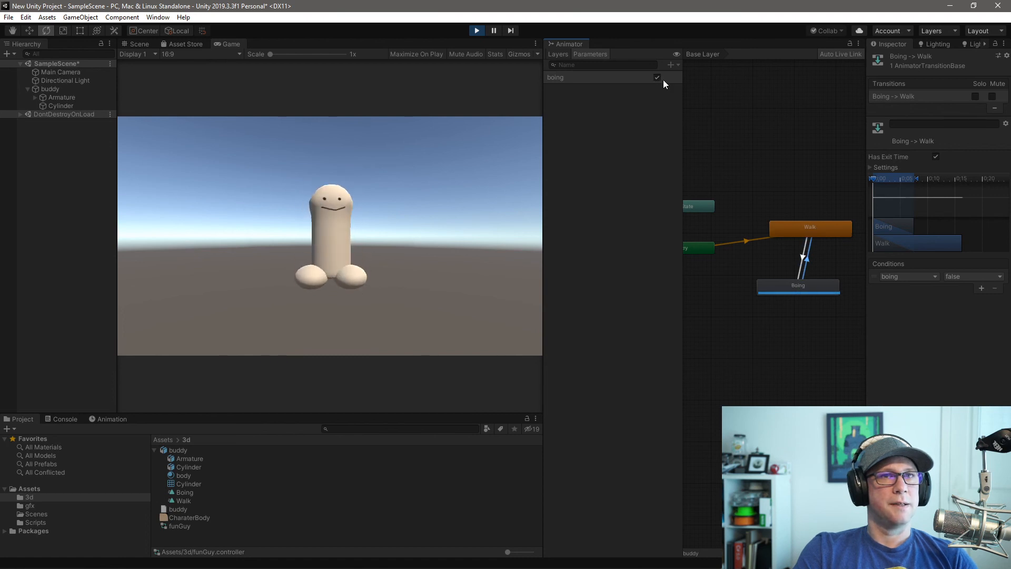
pyautogui.click(478, 34)
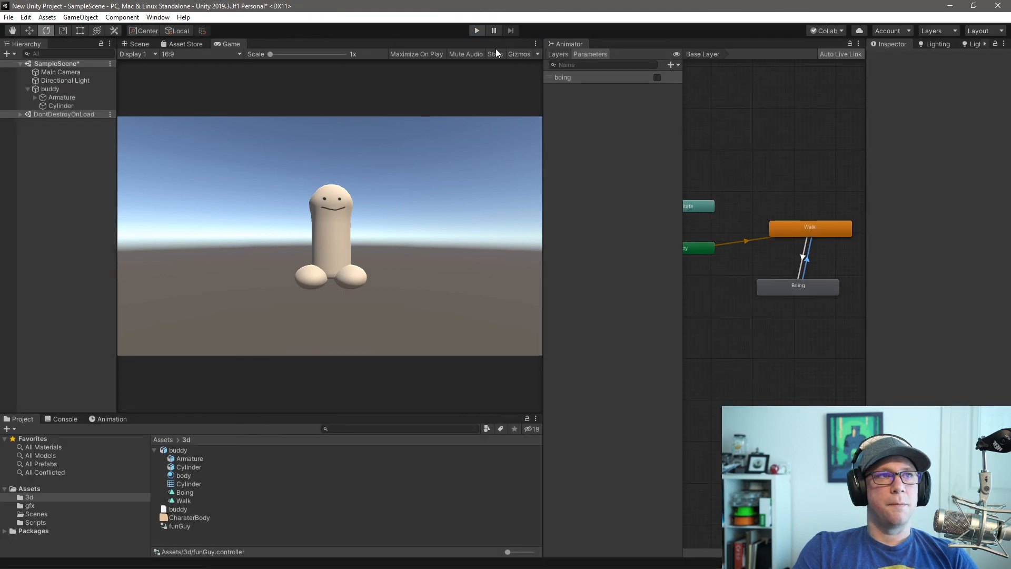
# Widen the Inspector and disable Has Exit Time for the Boing-to-Walk transition
pyautogui.moveTo(866, 183); pyautogui.dragTo(789, 183)
pyautogui.moveTo(819, 226); pyautogui.dragTo(852, 228)
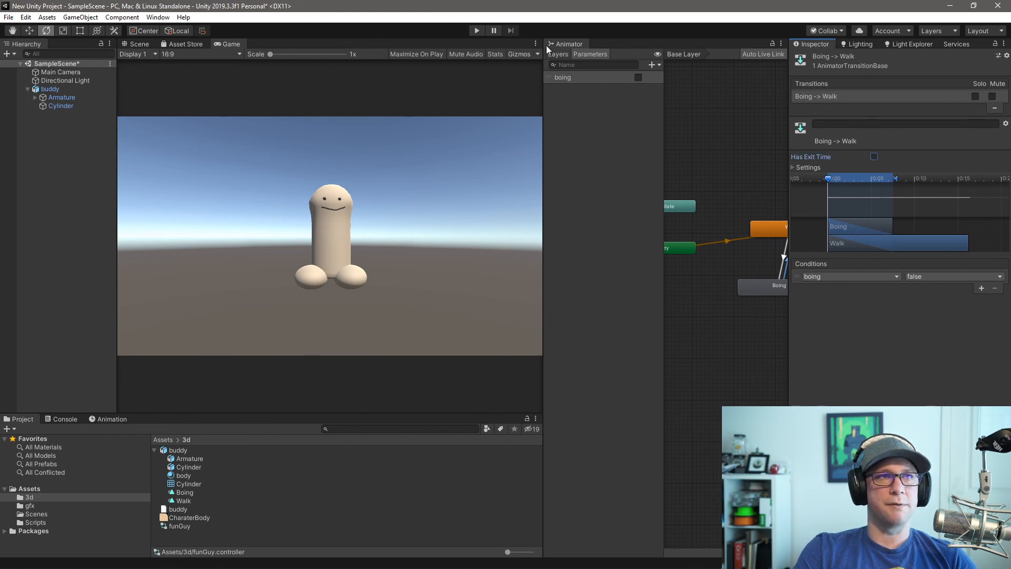
# Play the scene again, toggle boing repeatedly to check the switching without exit time, and stop playback
pyautogui.click(475, 30)
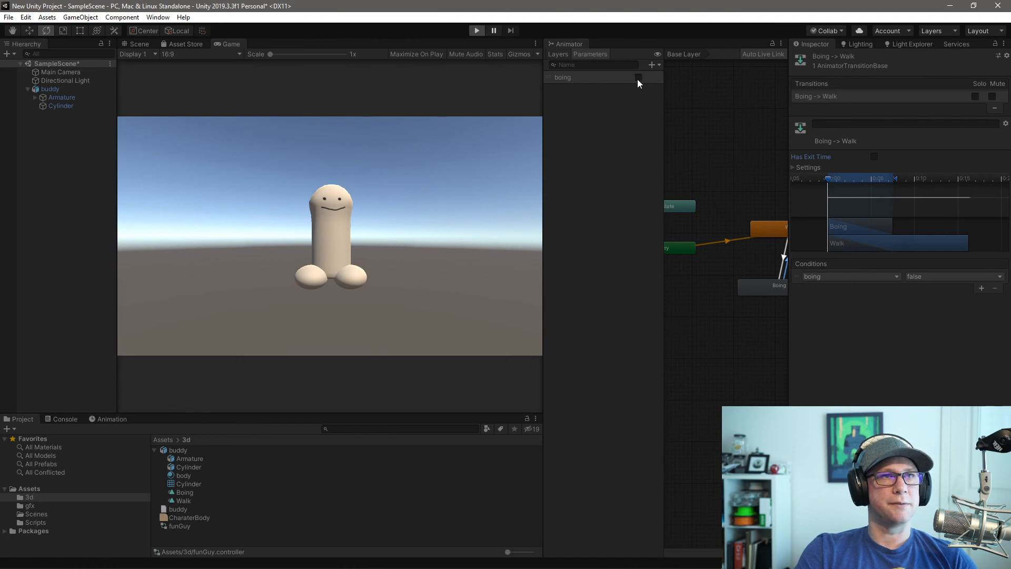
pyautogui.click(638, 78)
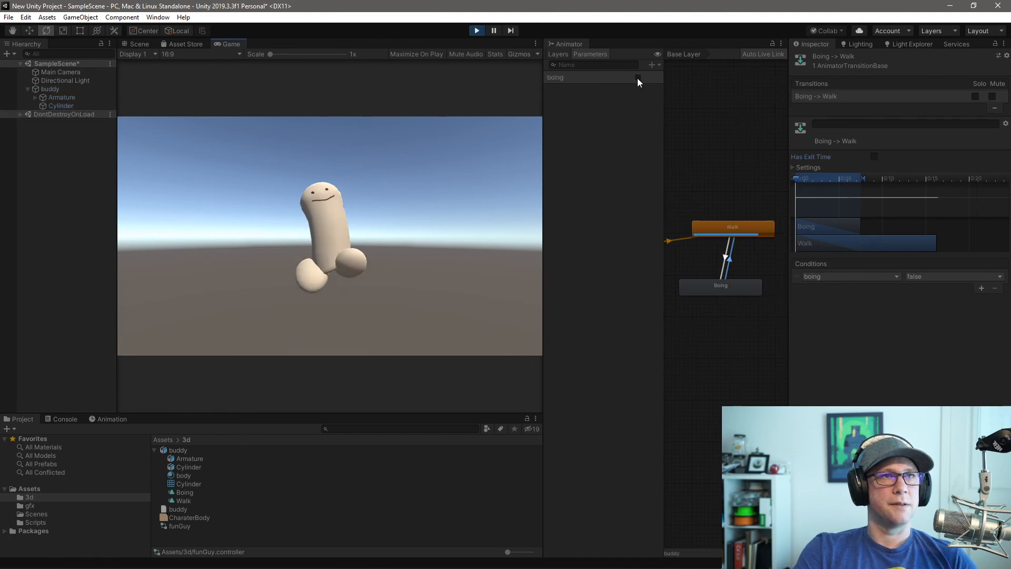
pyautogui.click(638, 78)
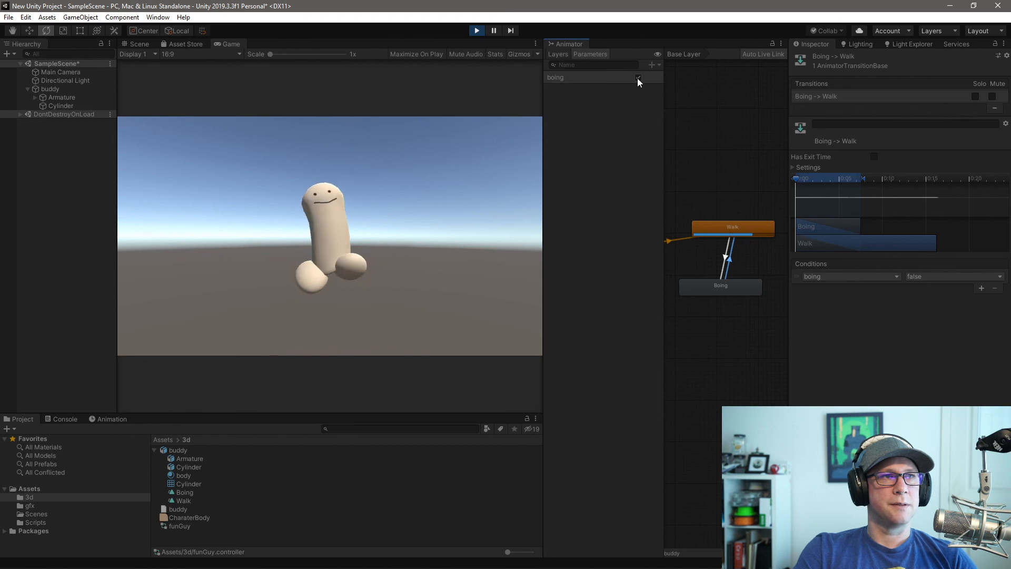
pyautogui.click(637, 77)
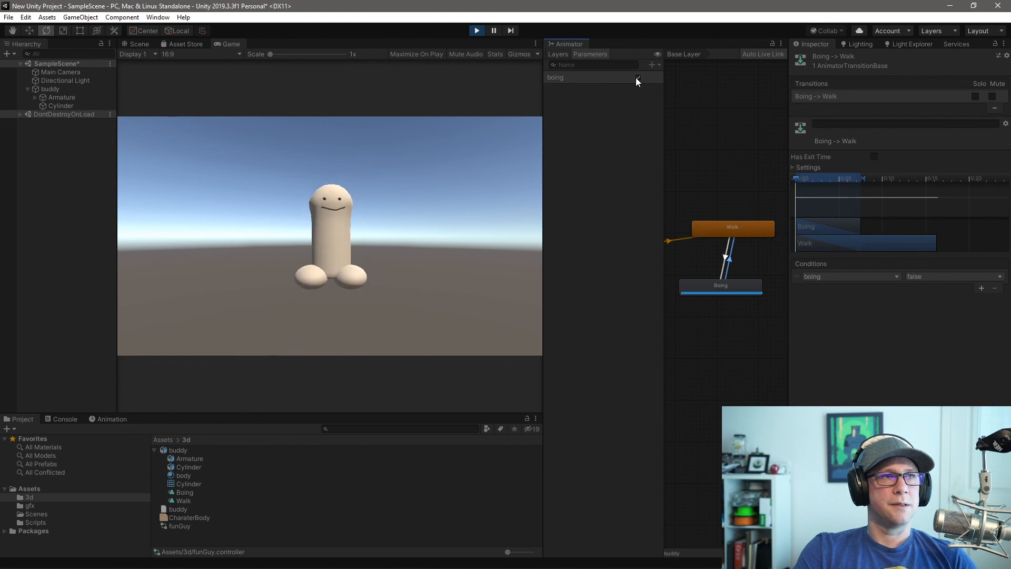
pyautogui.click(476, 31)
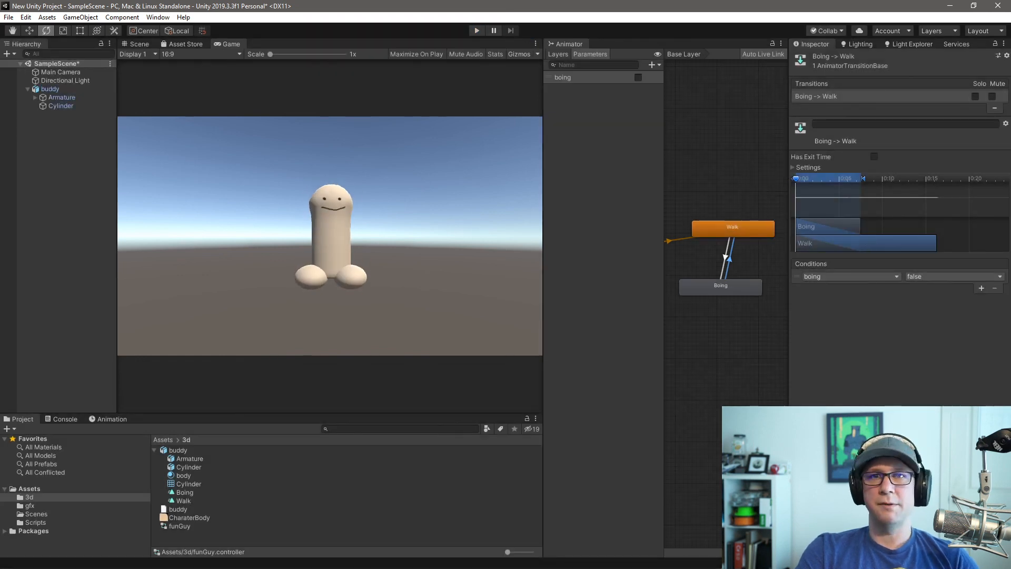